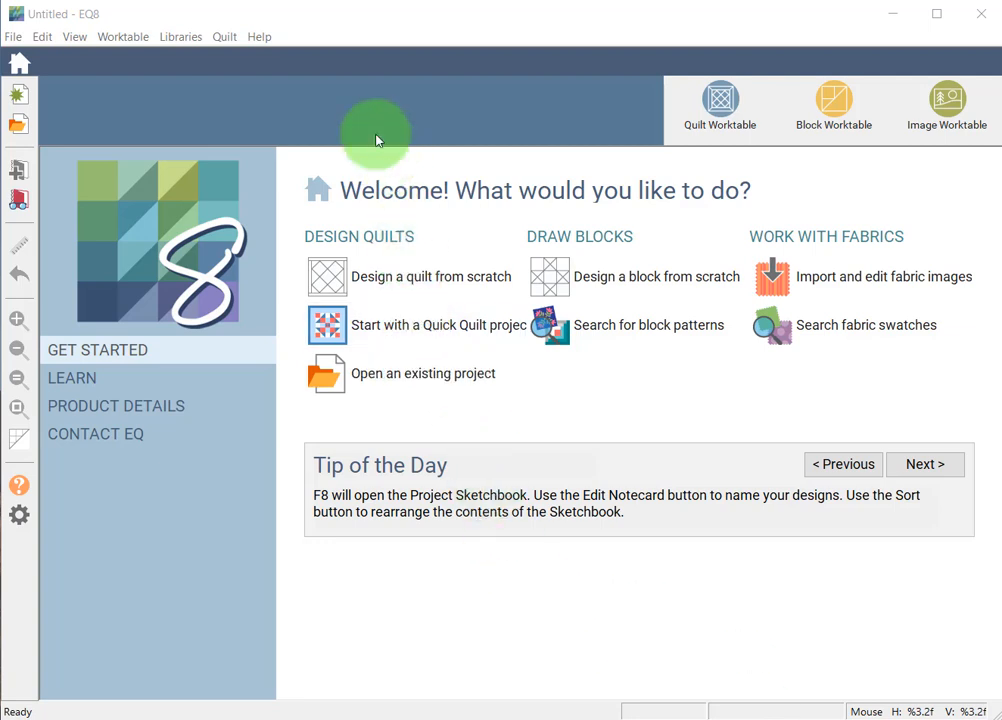
# Open the Block Library
pyautogui.click(181, 37)
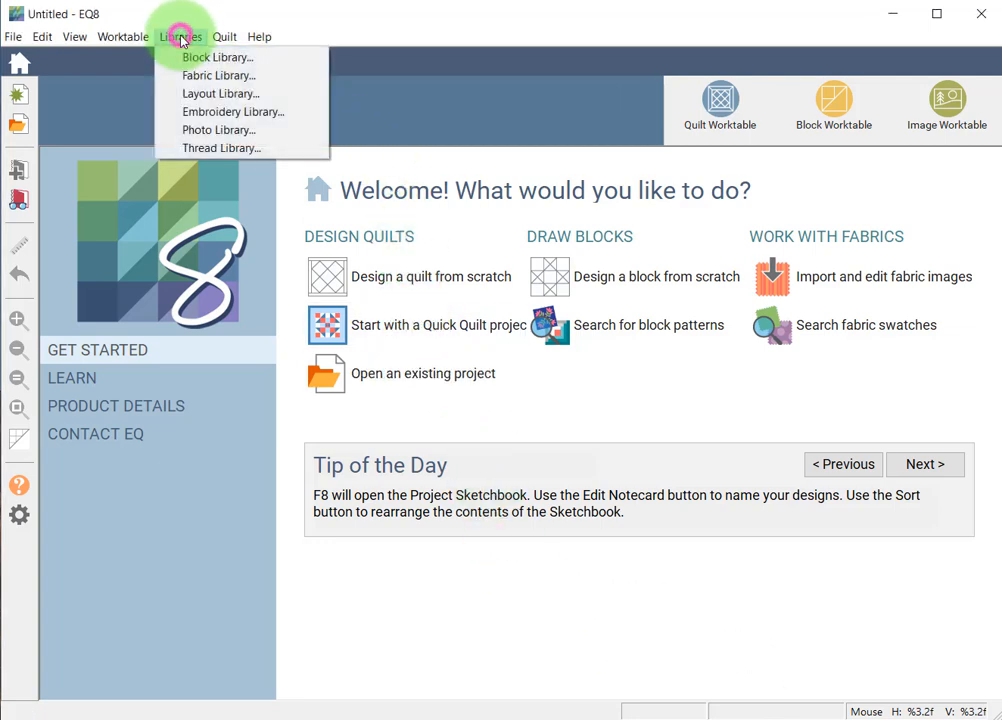
pyautogui.click(198, 58)
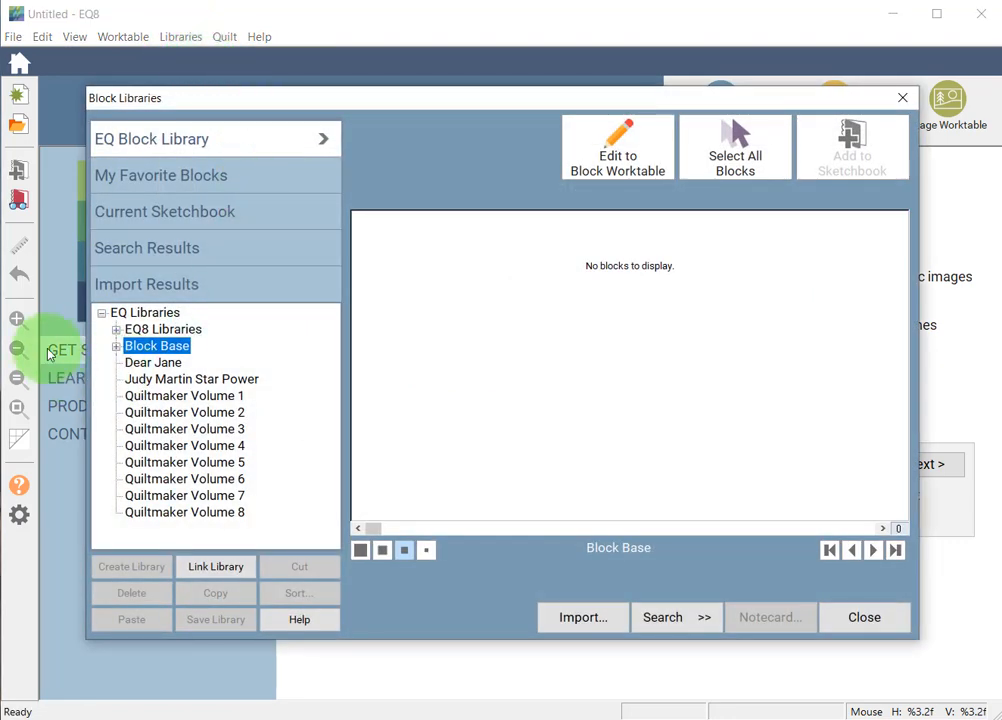
pyautogui.click(116, 346)
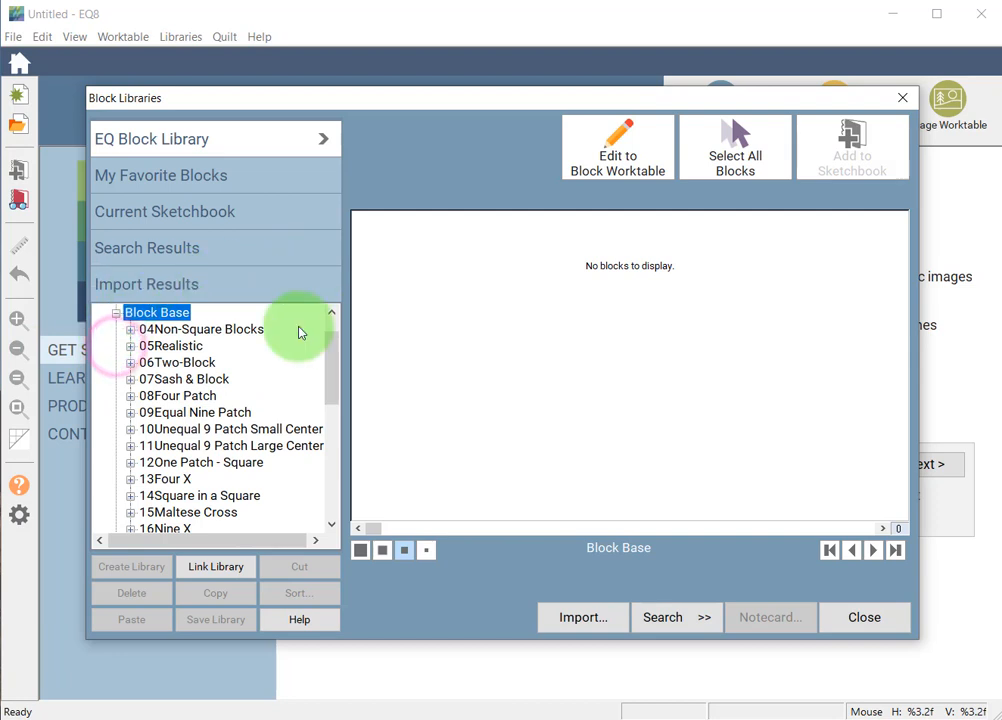
pyautogui.click(330, 366)
pyautogui.click(117, 346)
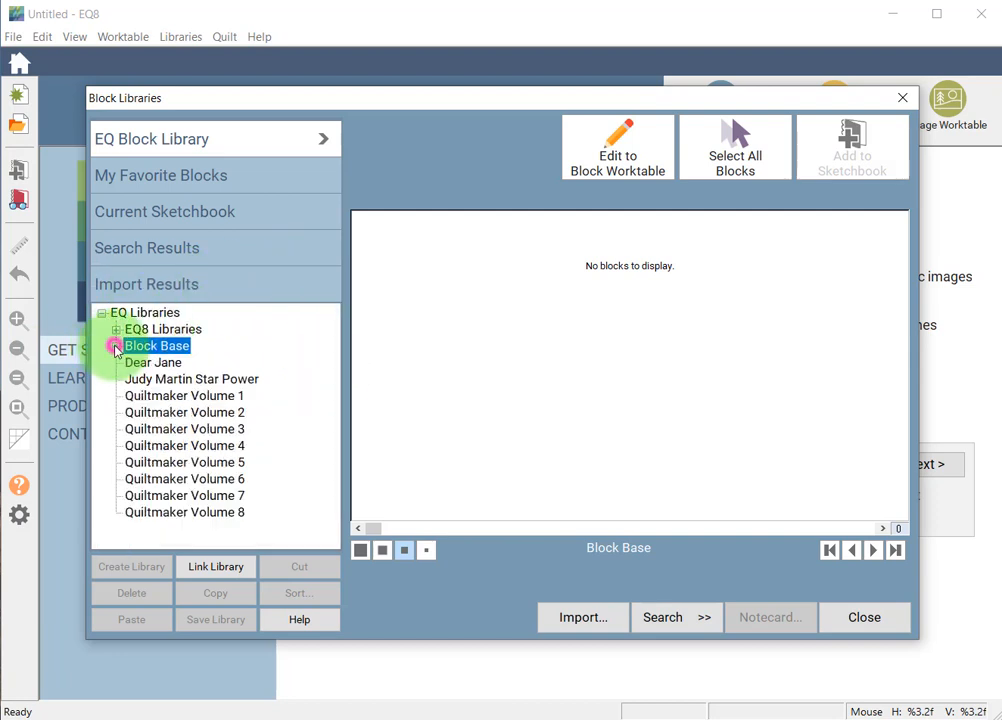
# Display the Five Patch blocks from the 01 Classic Pieced category of the EQ8 Libraries
pyautogui.click(116, 331)
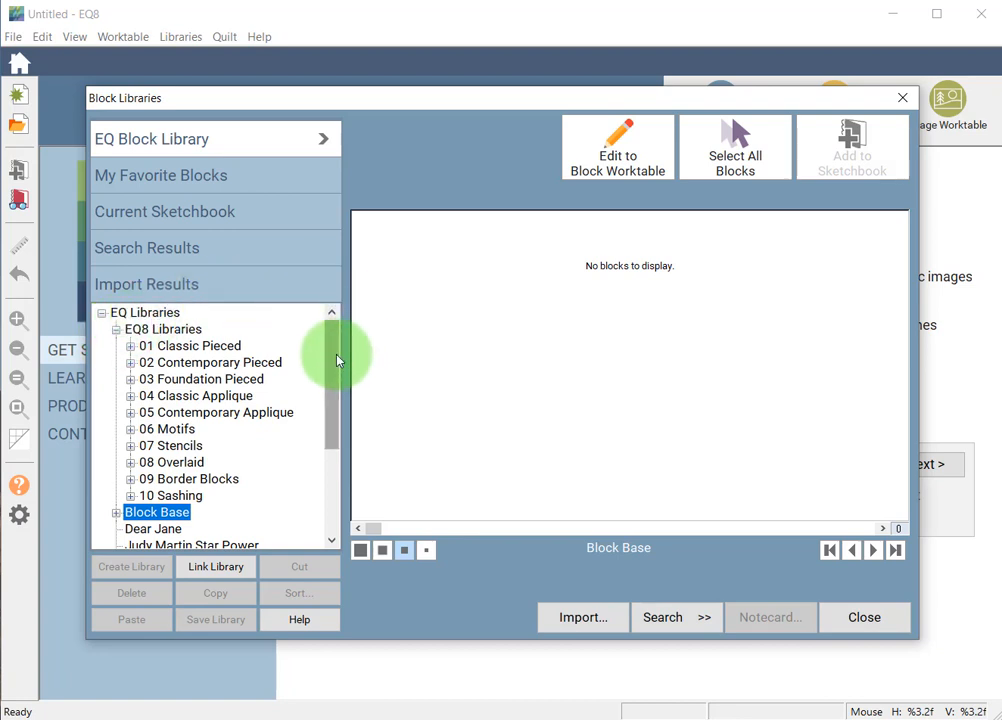
pyautogui.click(130, 347)
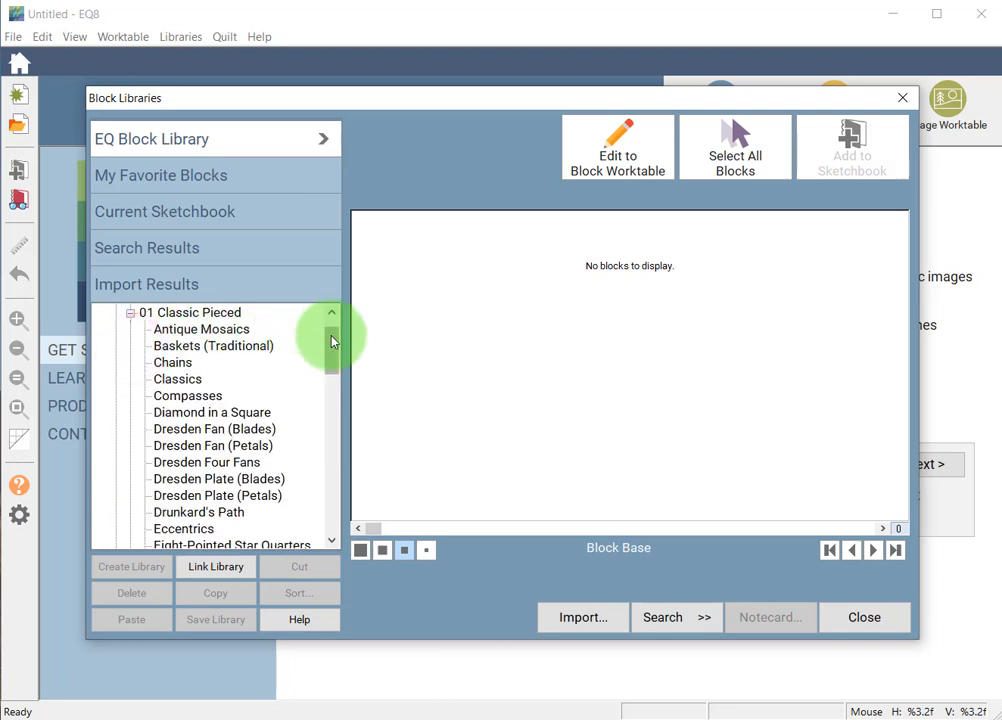
pyautogui.moveTo(333, 345); pyautogui.dragTo(331, 372)
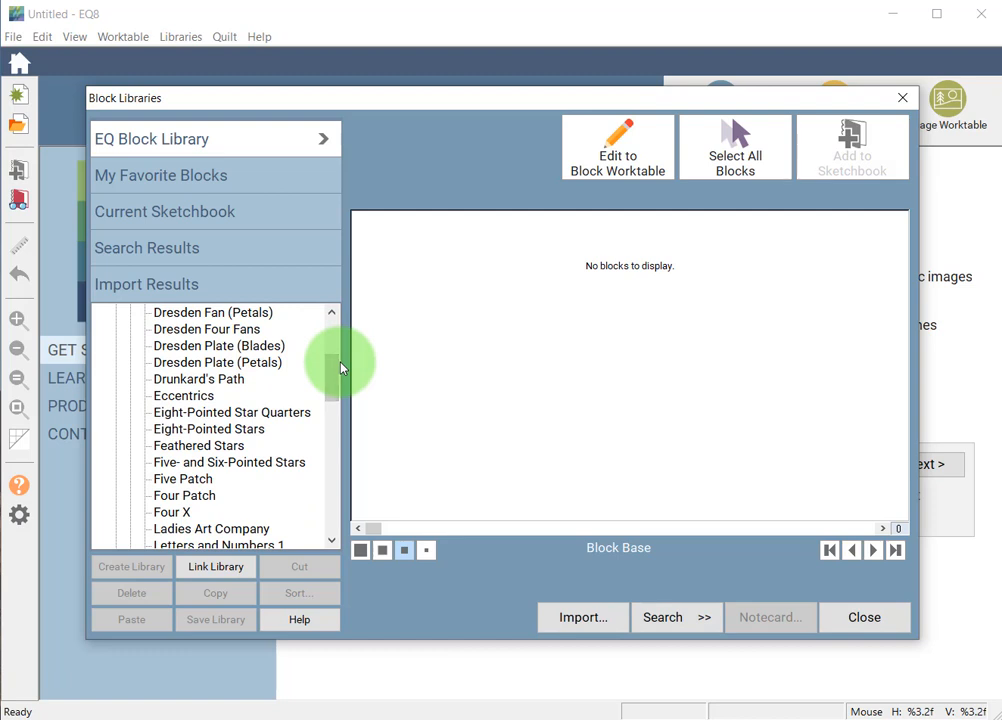
pyautogui.click(203, 480)
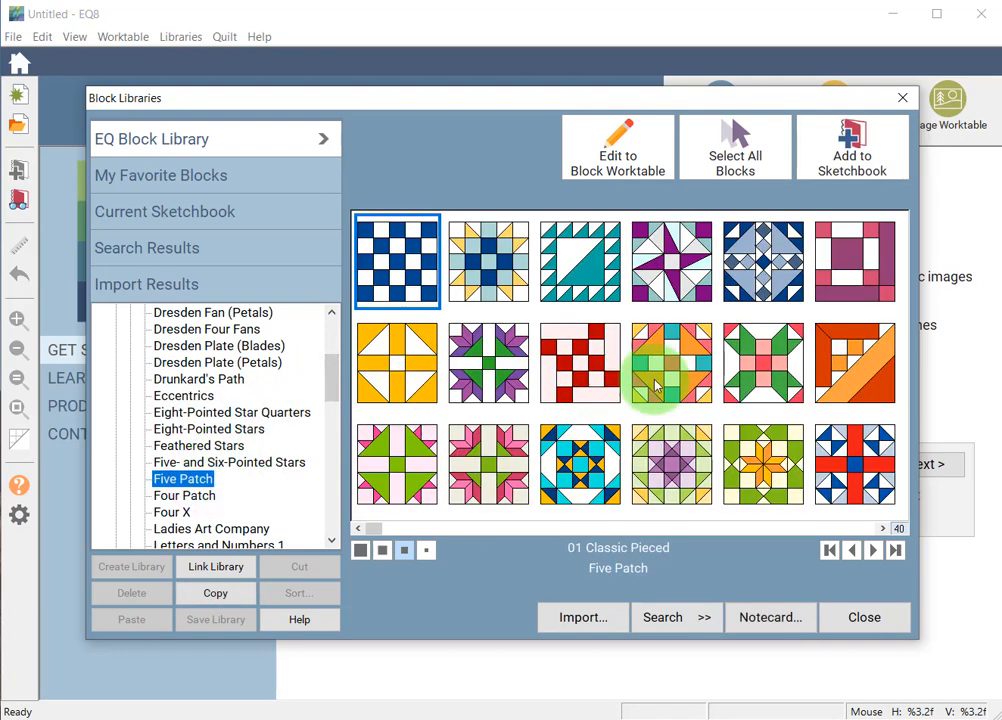
# Add the Odd Scraps Patchwork block to the Sketchbook and close the block library
pyautogui.click(875, 530)
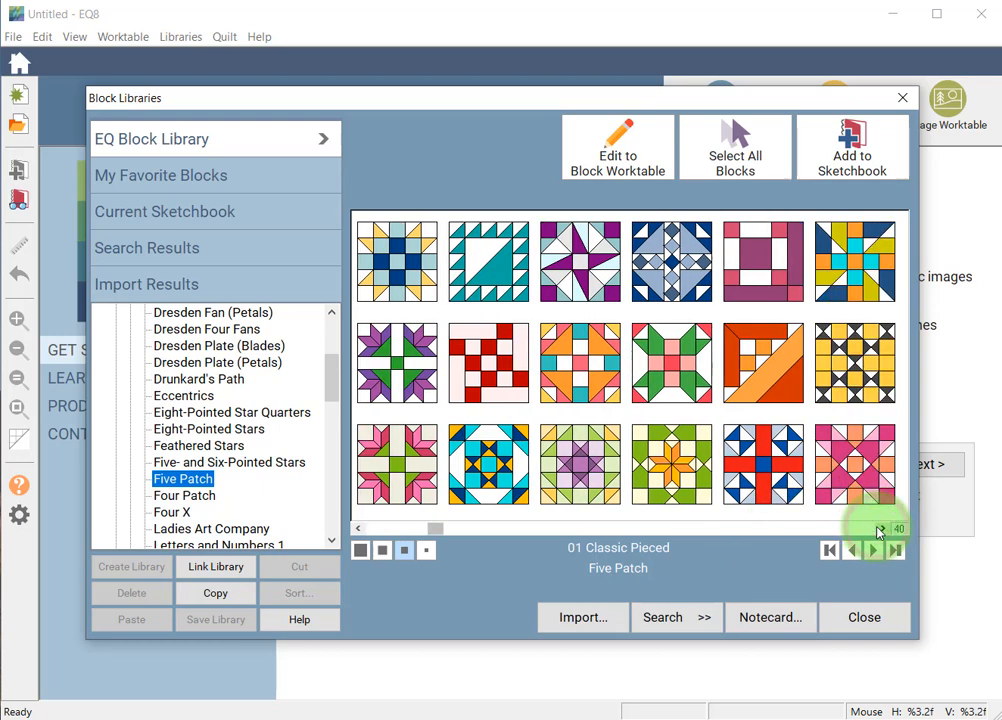
pyautogui.click(875, 530)
pyautogui.click(877, 530)
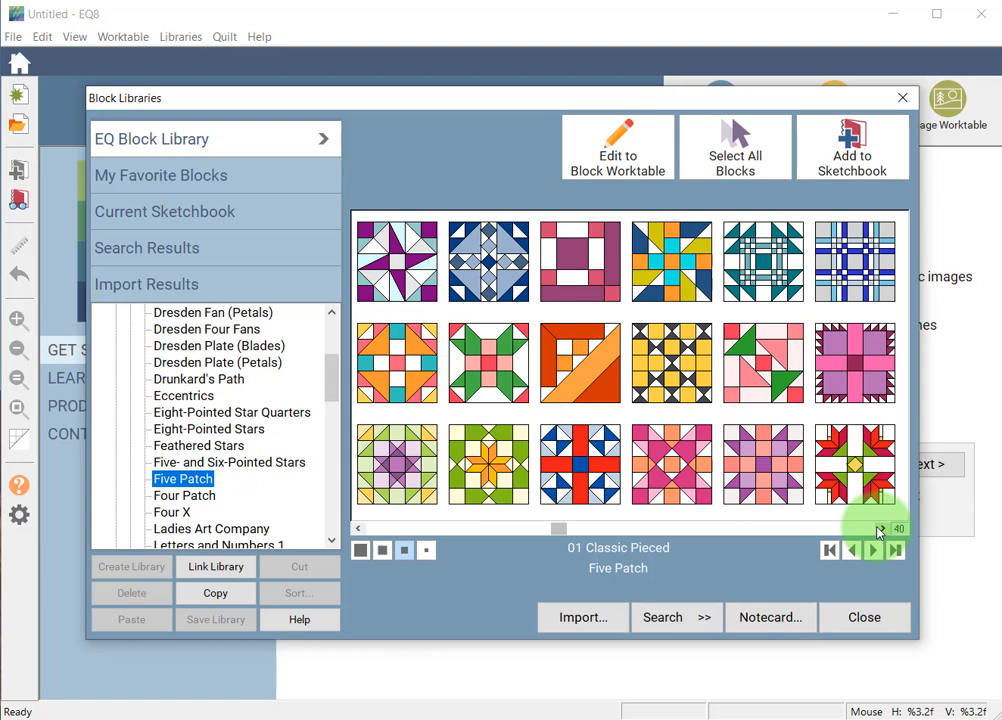
pyautogui.click(877, 530)
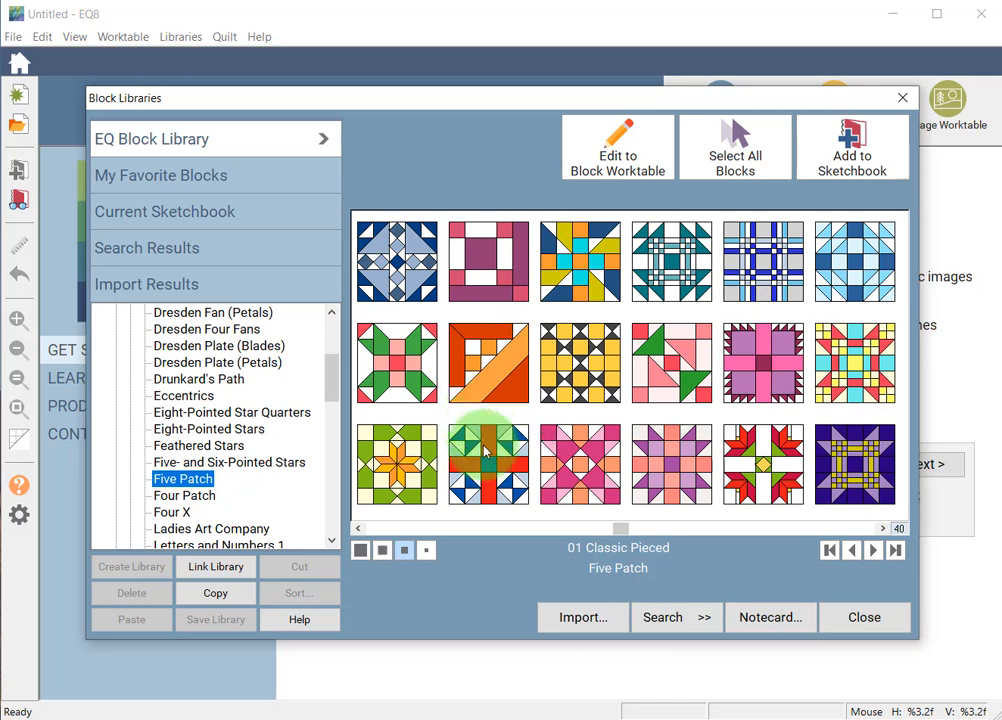
pyautogui.click(855, 260)
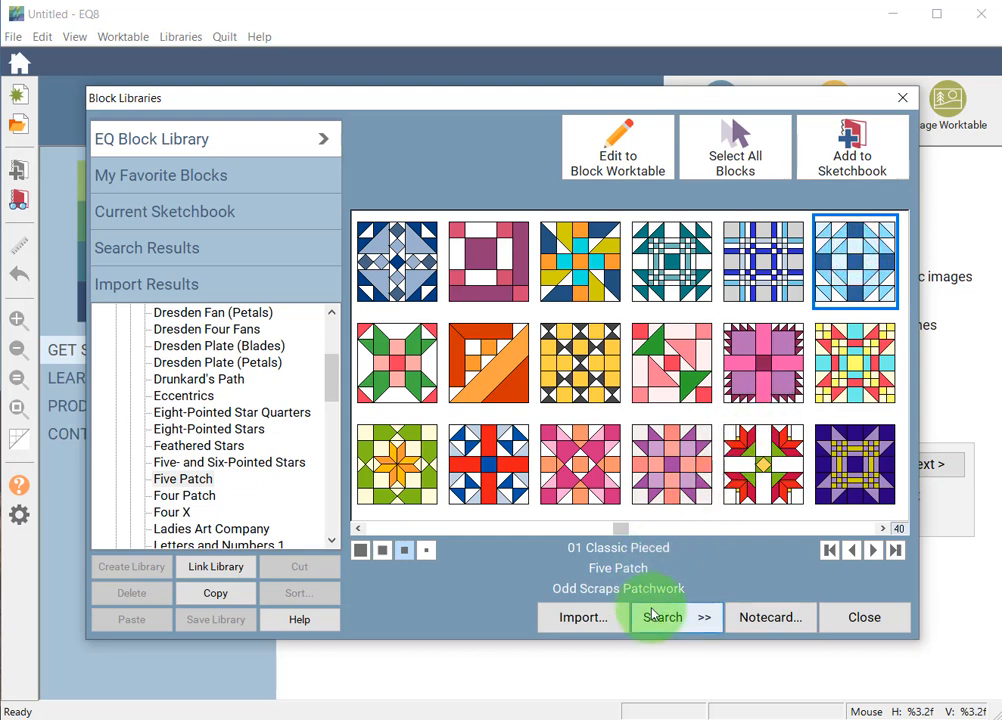
pyautogui.click(861, 157)
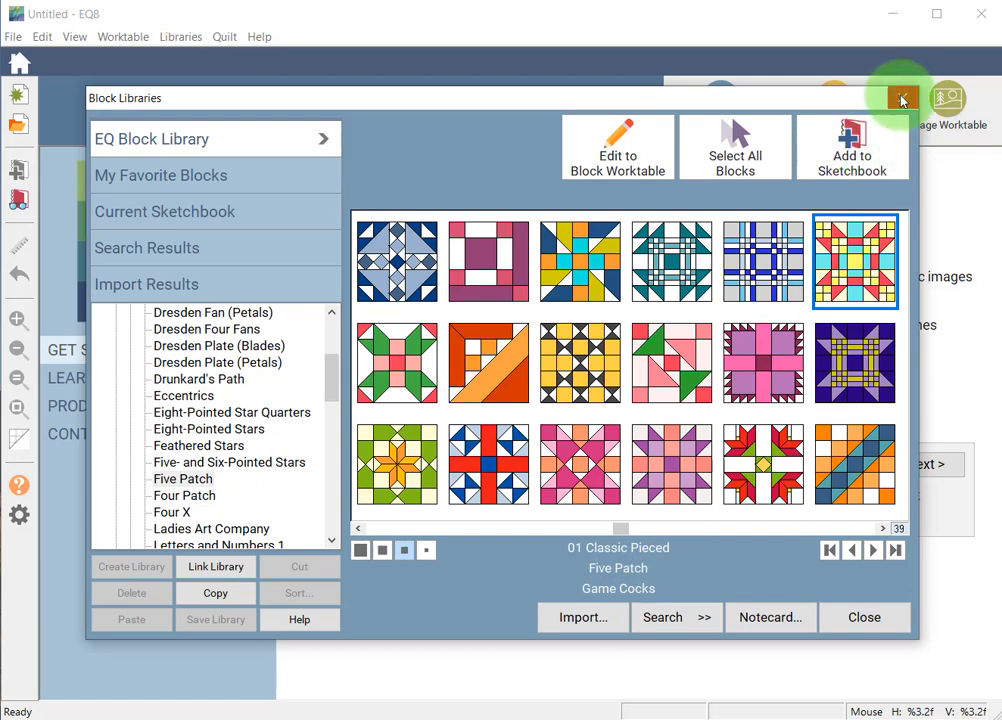
pyautogui.click(862, 618)
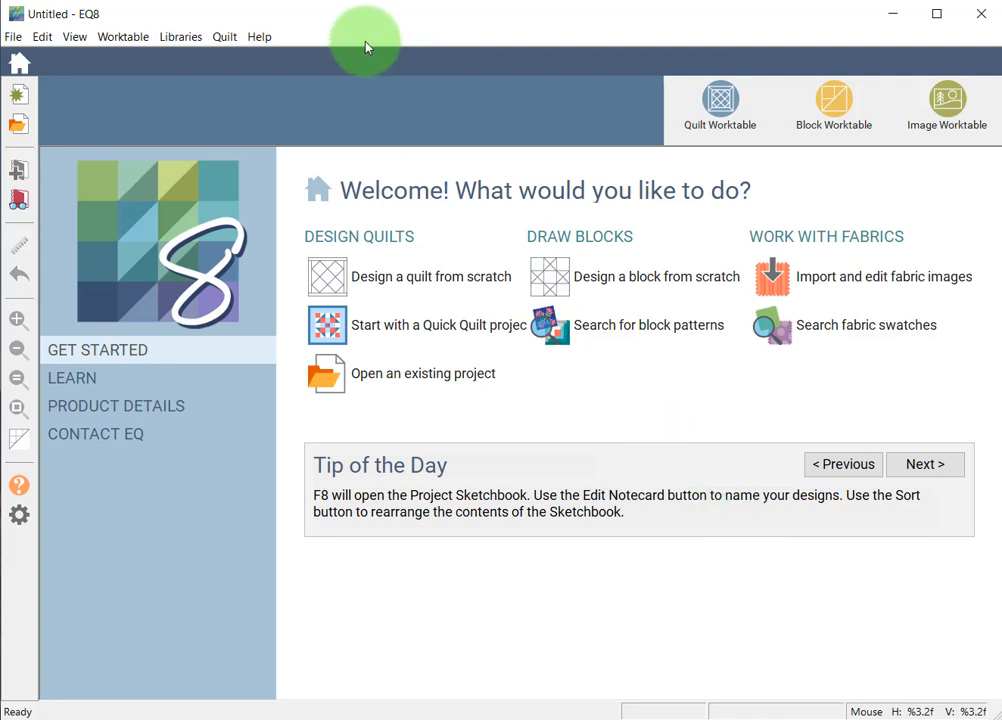
# Open the Odd Scraps Patchwork block from the Project Sketchbook for editing on the Block Worktable
pyautogui.click(19, 202)
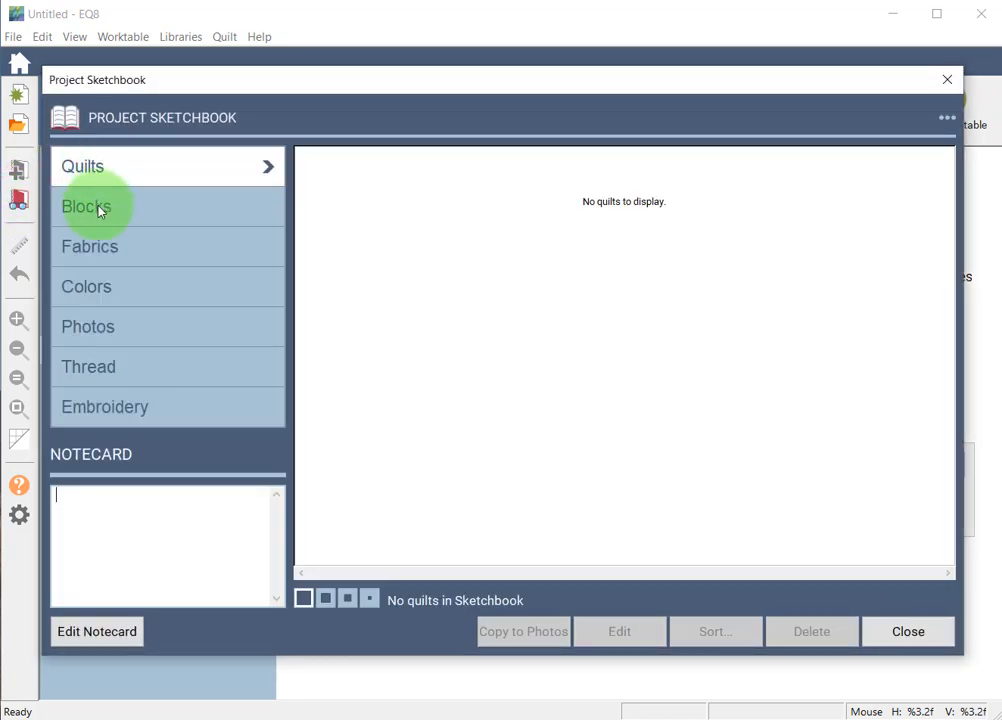
pyautogui.click(110, 211)
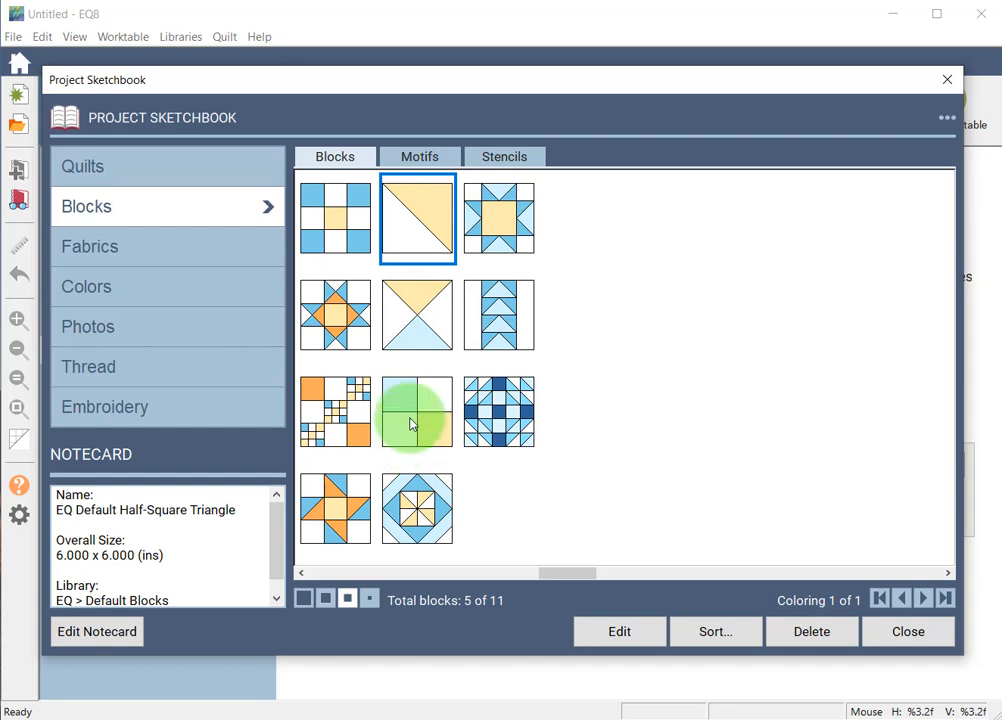
pyautogui.click(508, 432)
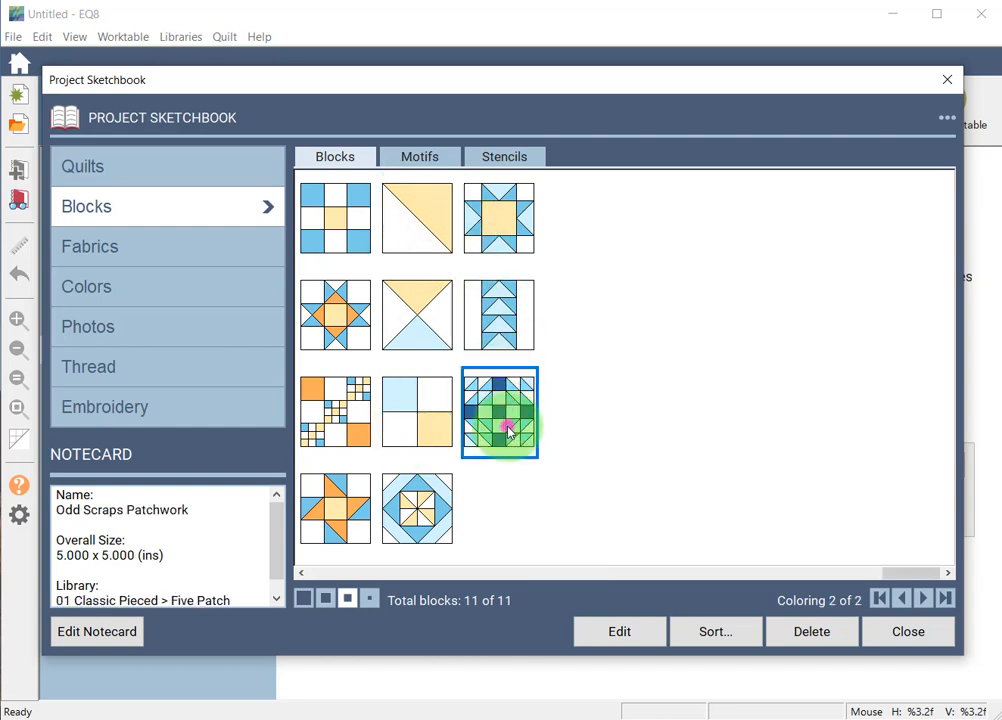
pyautogui.click(620, 632)
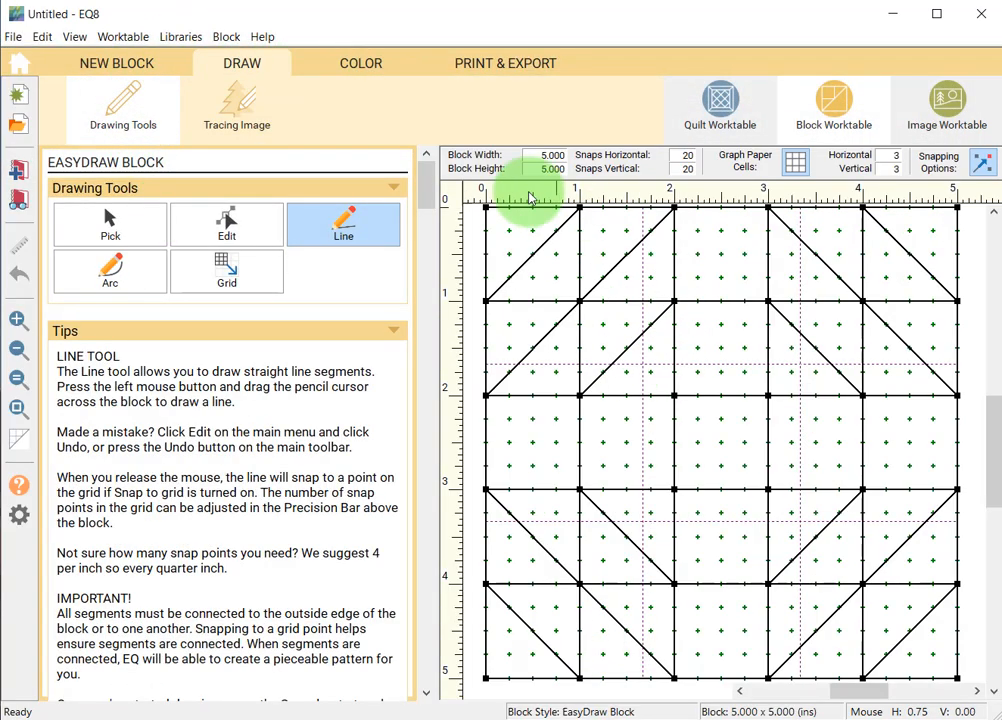
# Paint the block's centre square and the four dark blue edge squares with the pale cream woven-texture fabric
pyautogui.click(357, 69)
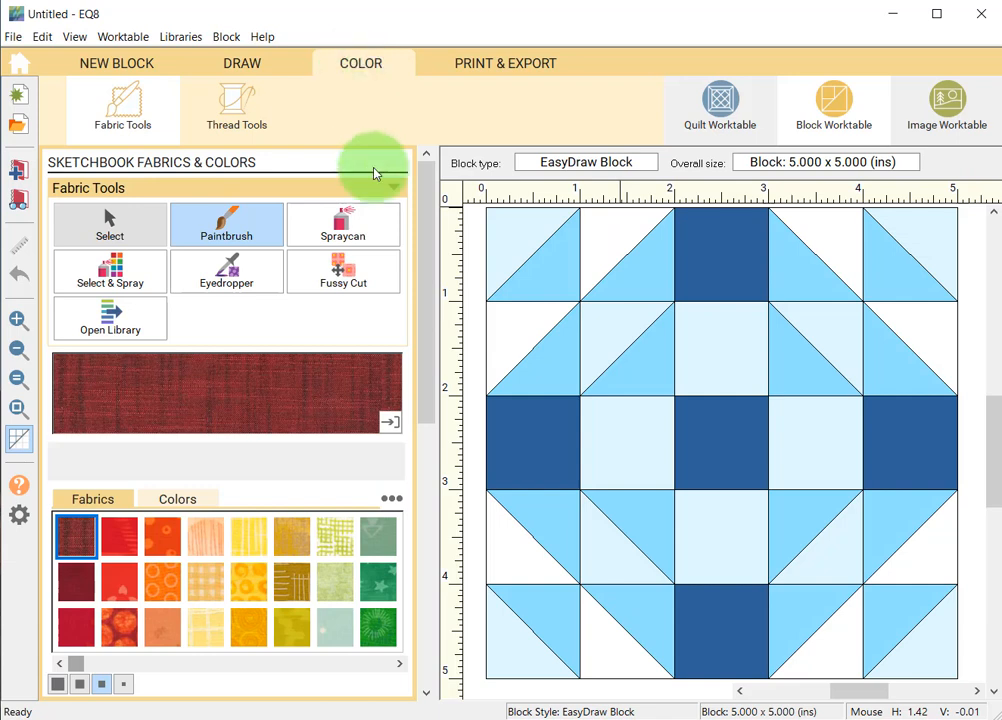
pyautogui.click(357, 666)
pyautogui.click(357, 666)
pyautogui.click(357, 666)
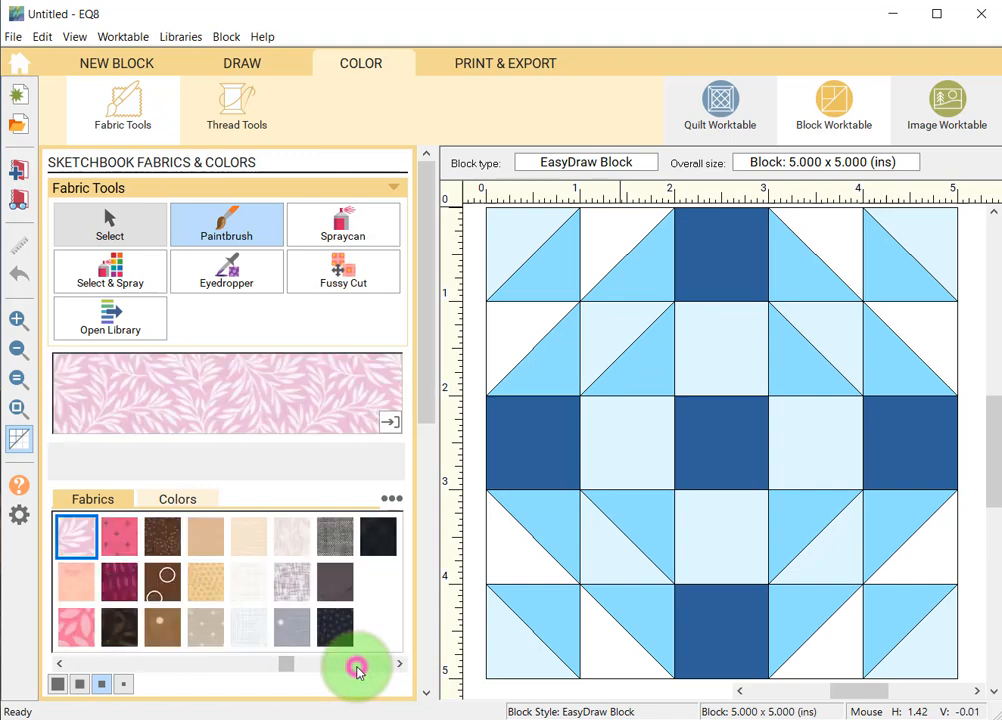
pyautogui.click(252, 538)
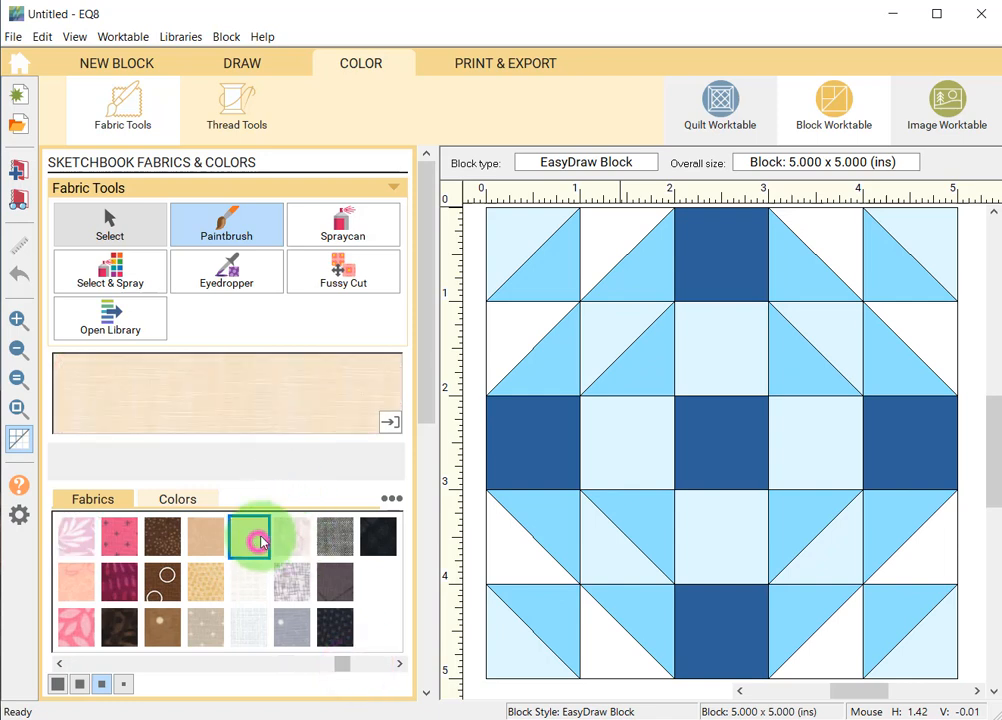
pyautogui.click(717, 430)
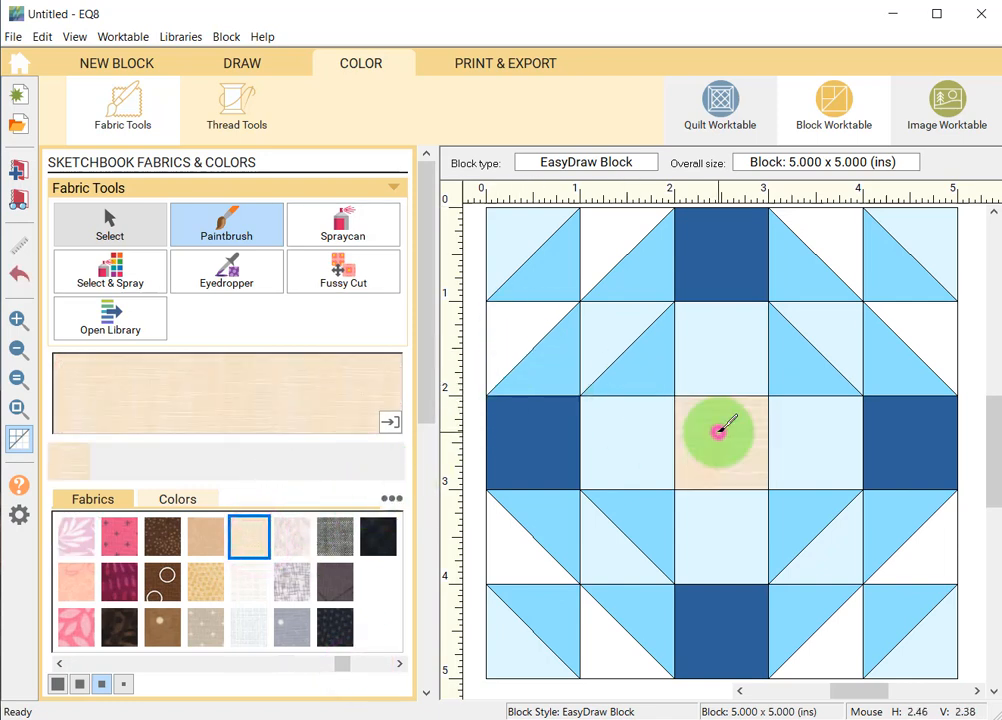
pyautogui.click(729, 243)
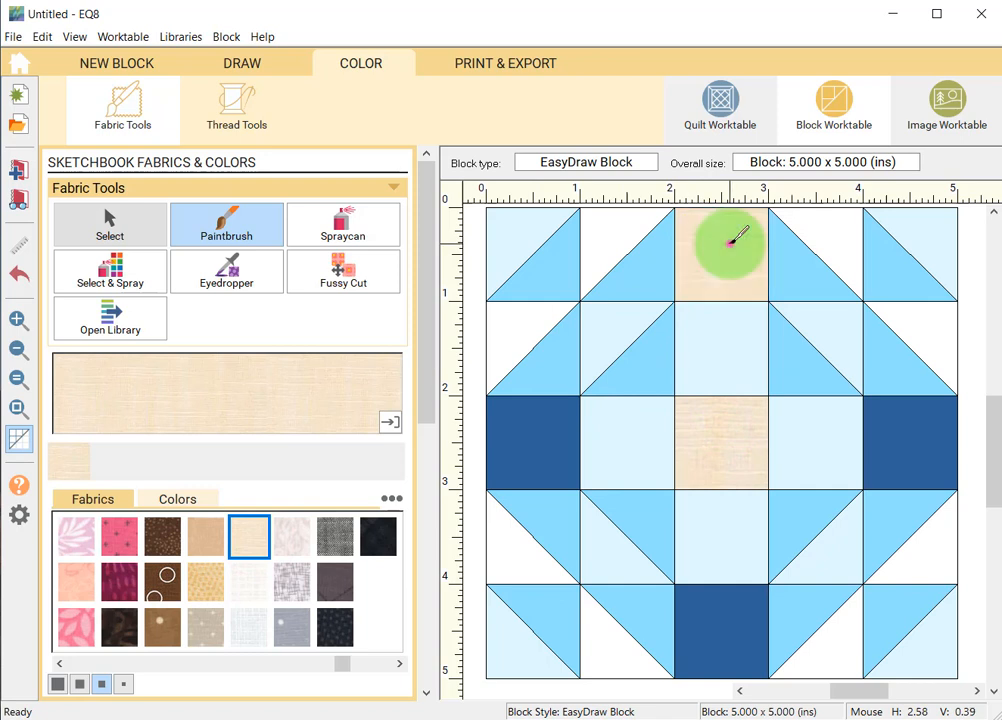
pyautogui.click(703, 645)
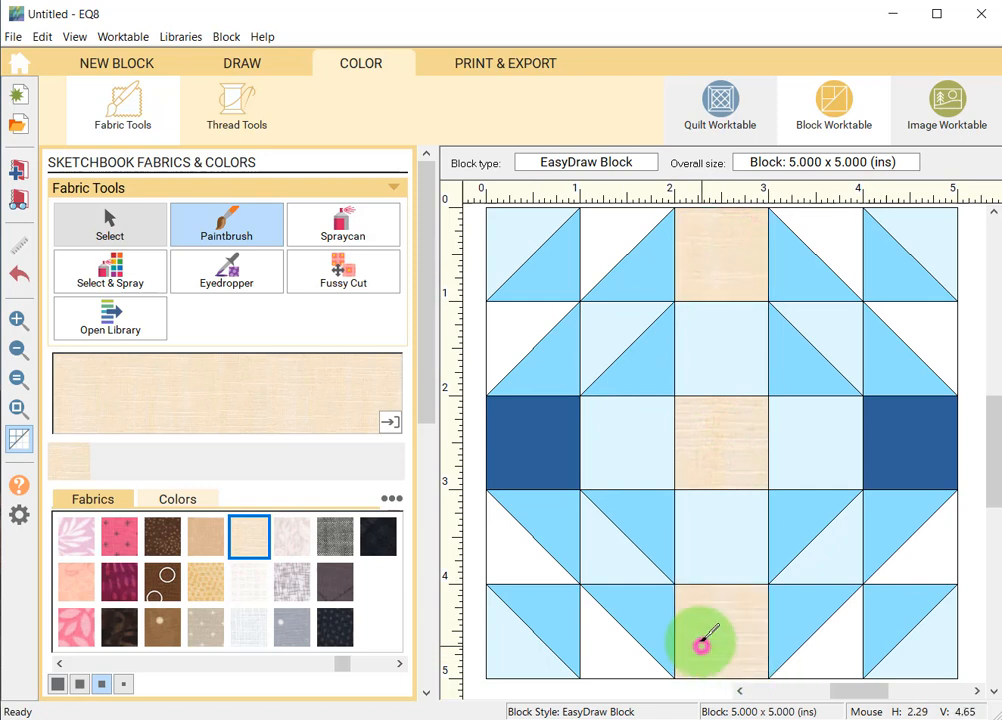
pyautogui.click(540, 443)
pyautogui.click(935, 458)
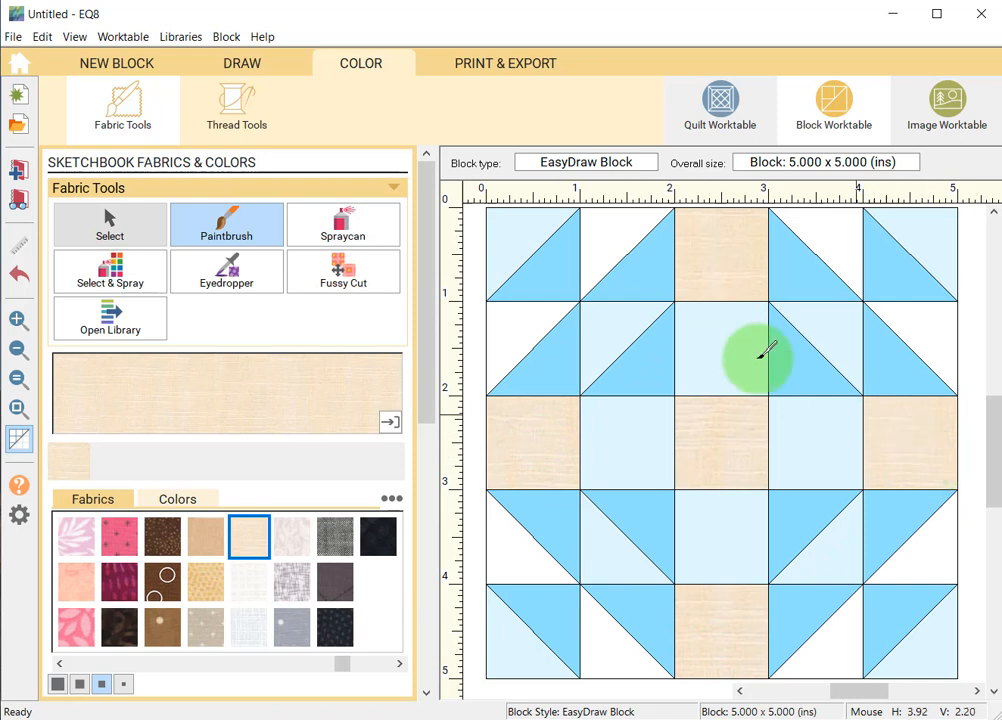
# Paint the outward-facing triangles of the eight half-square units in the block's top two rows with the cream fabric
pyautogui.click(512, 238)
pyautogui.click(508, 340)
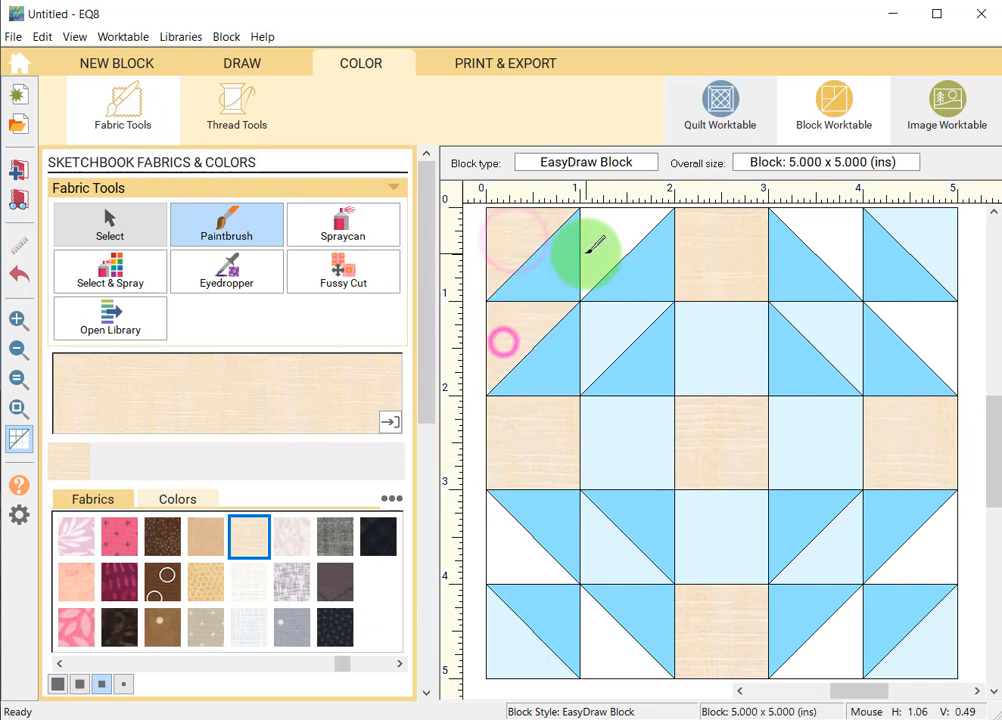
pyautogui.click(600, 242)
pyautogui.click(614, 330)
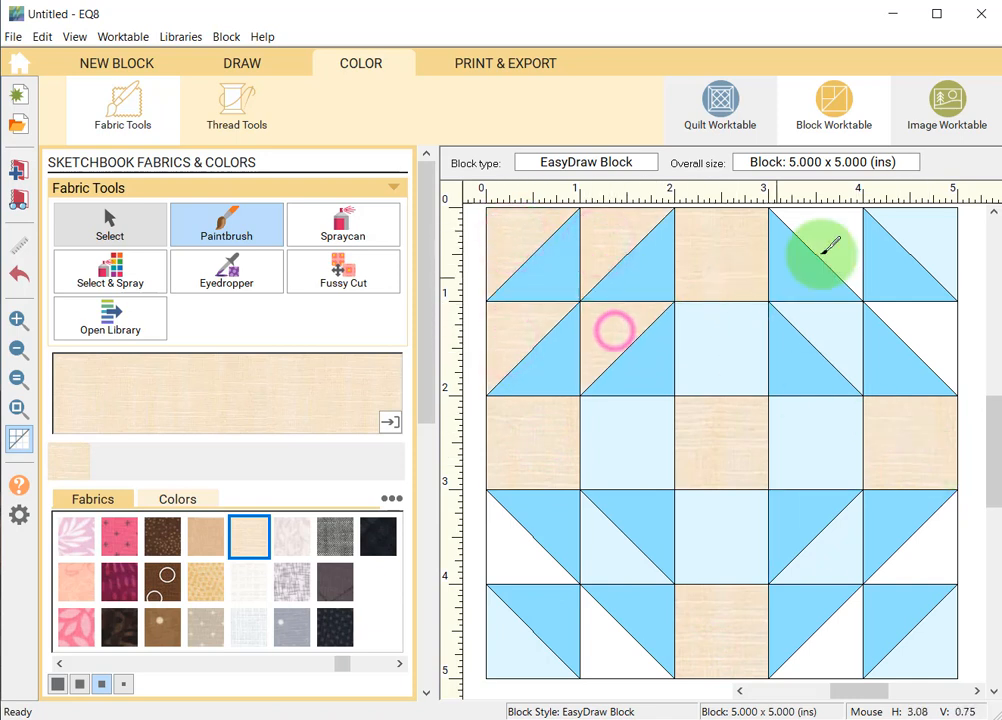
pyautogui.click(924, 224)
pyautogui.click(850, 235)
pyautogui.click(928, 326)
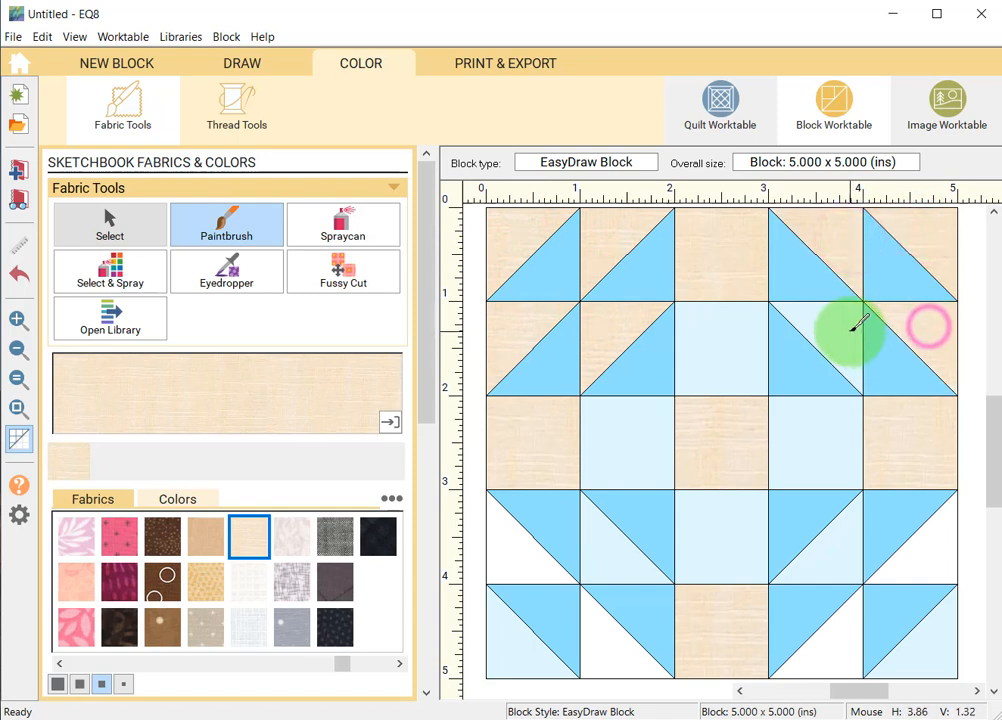
pyautogui.click(852, 330)
# Paint the outward-facing triangles of the eight half-square units in the block's bottom two rows with the cream fabric
pyautogui.click(929, 647)
pyautogui.click(920, 563)
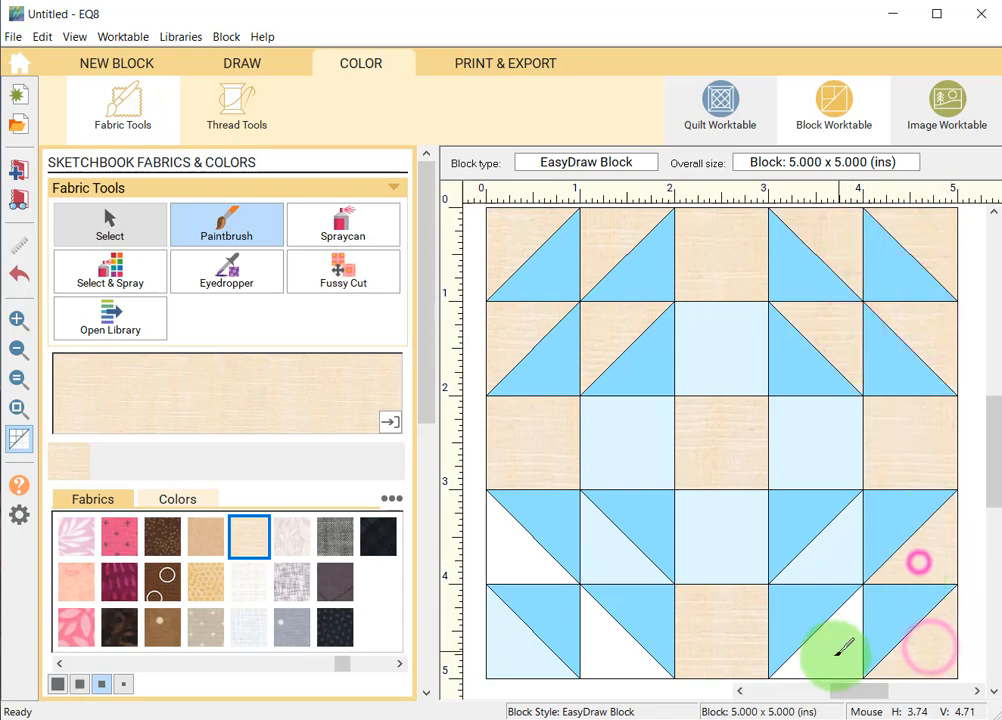
pyautogui.click(832, 651)
pyautogui.click(828, 562)
pyautogui.click(598, 655)
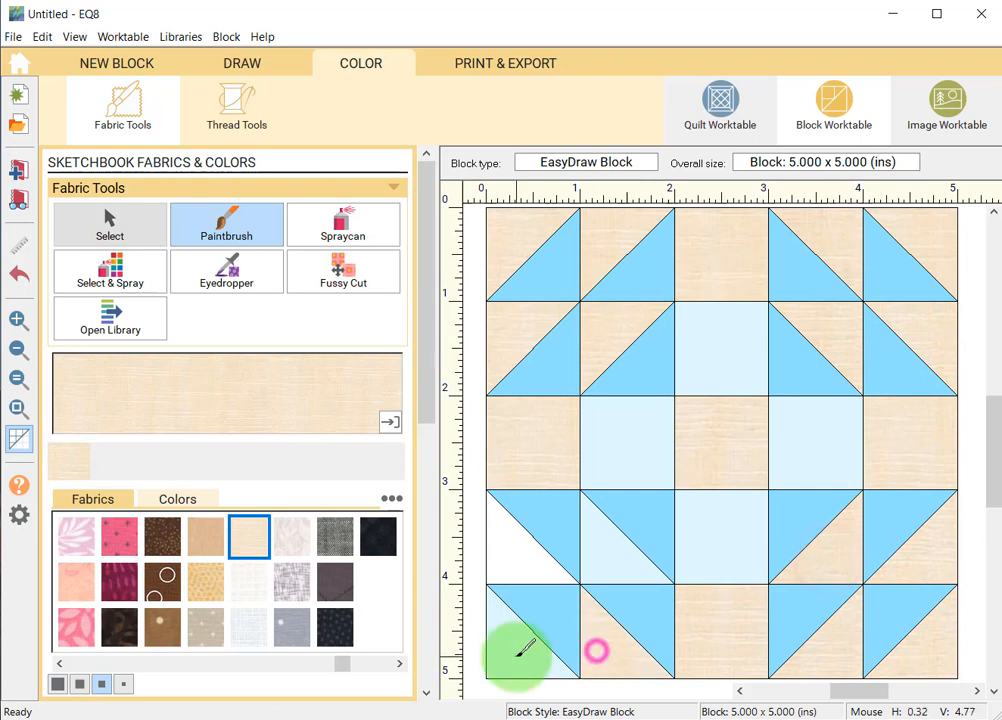
pyautogui.click(519, 651)
pyautogui.click(512, 557)
pyautogui.click(624, 553)
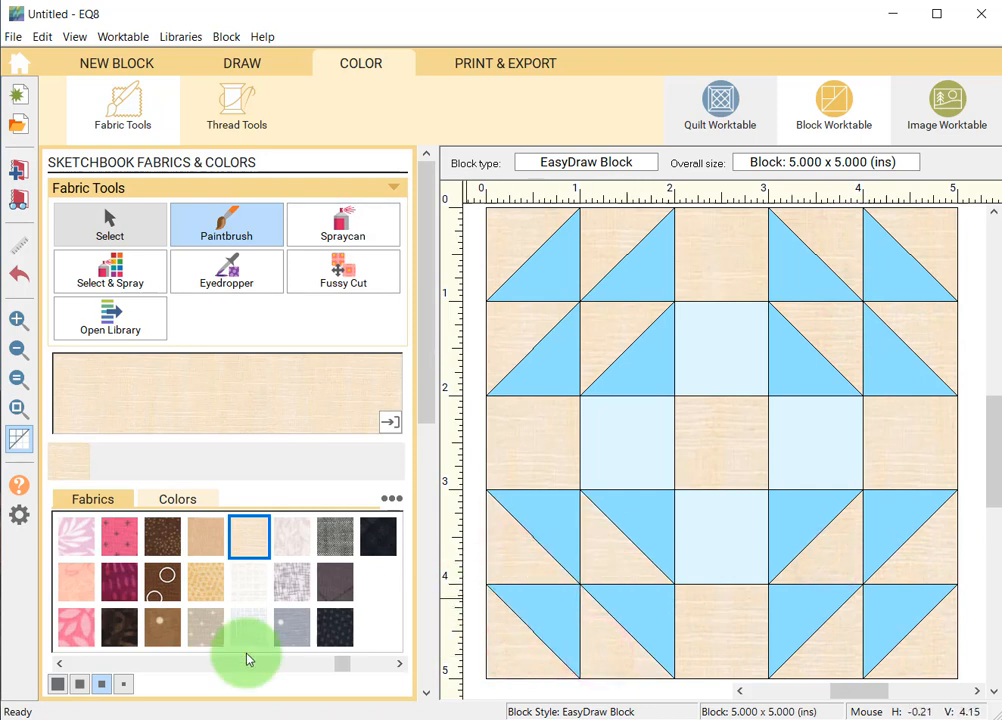
# Paint the four blue triangles diagonally adjoining the centre square with the dark green circle-print fabric
pyautogui.click(134, 664)
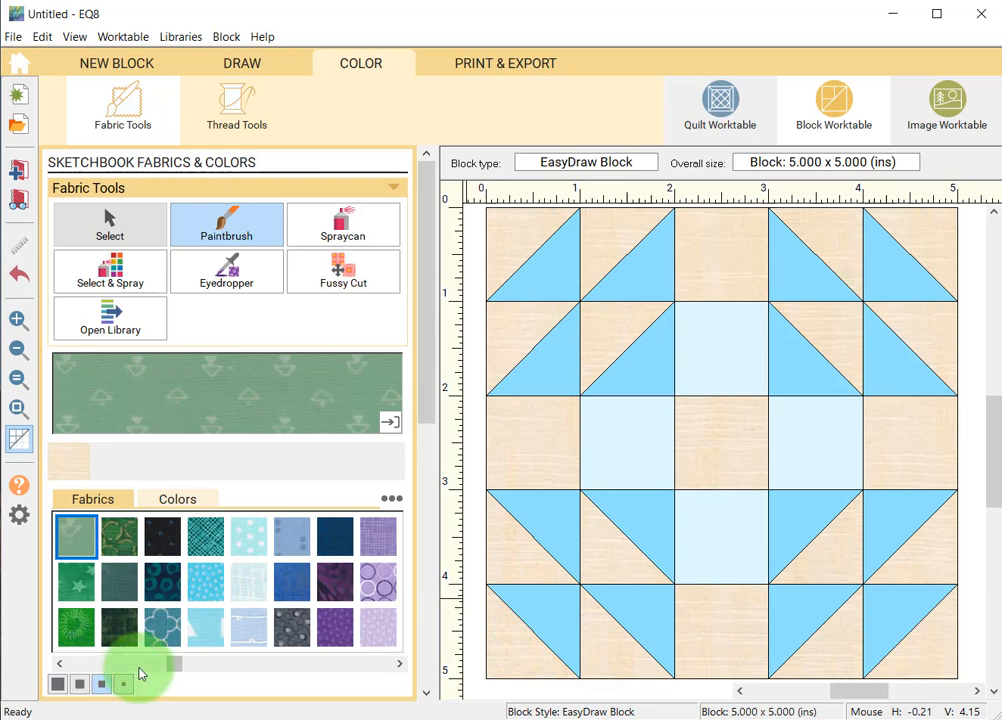
pyautogui.click(118, 538)
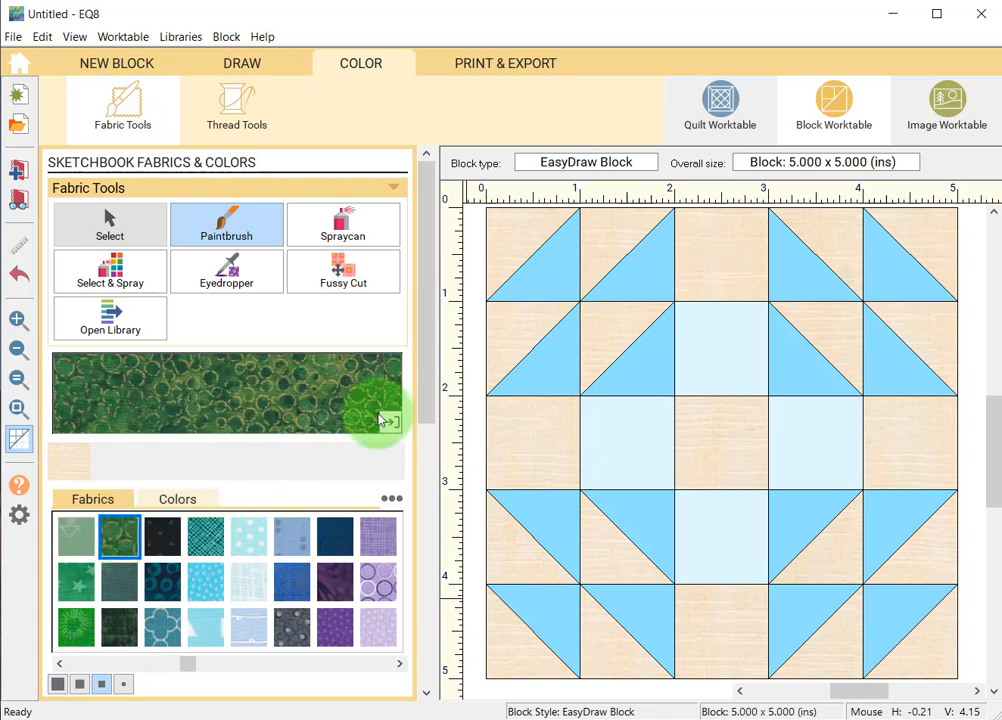
pyautogui.click(802, 372)
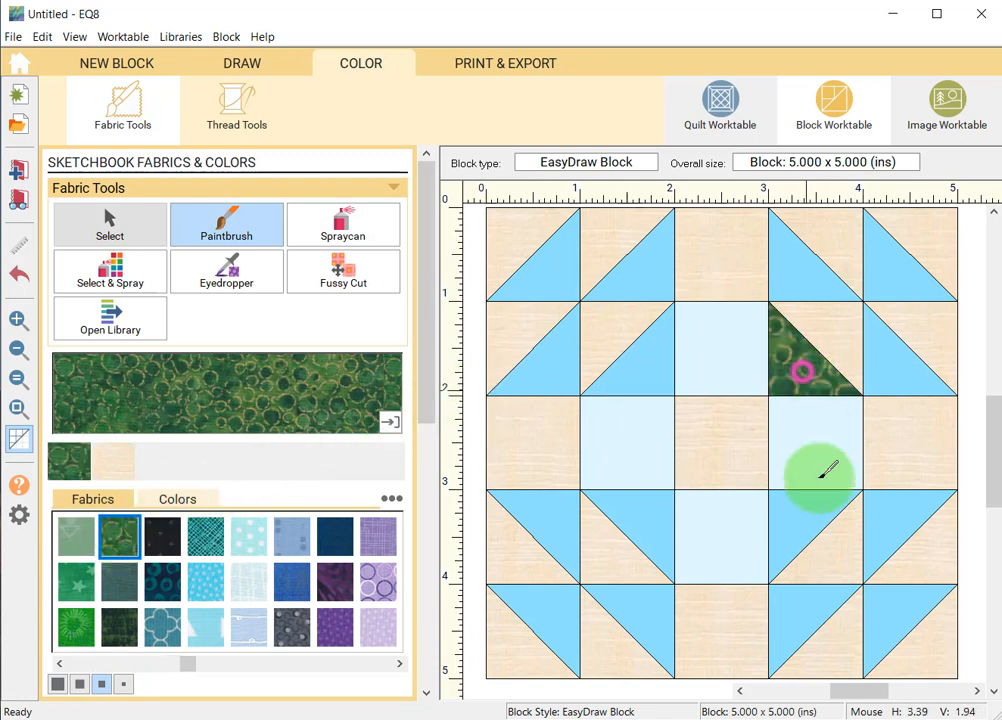
pyautogui.click(788, 532)
pyautogui.click(651, 516)
pyautogui.click(645, 365)
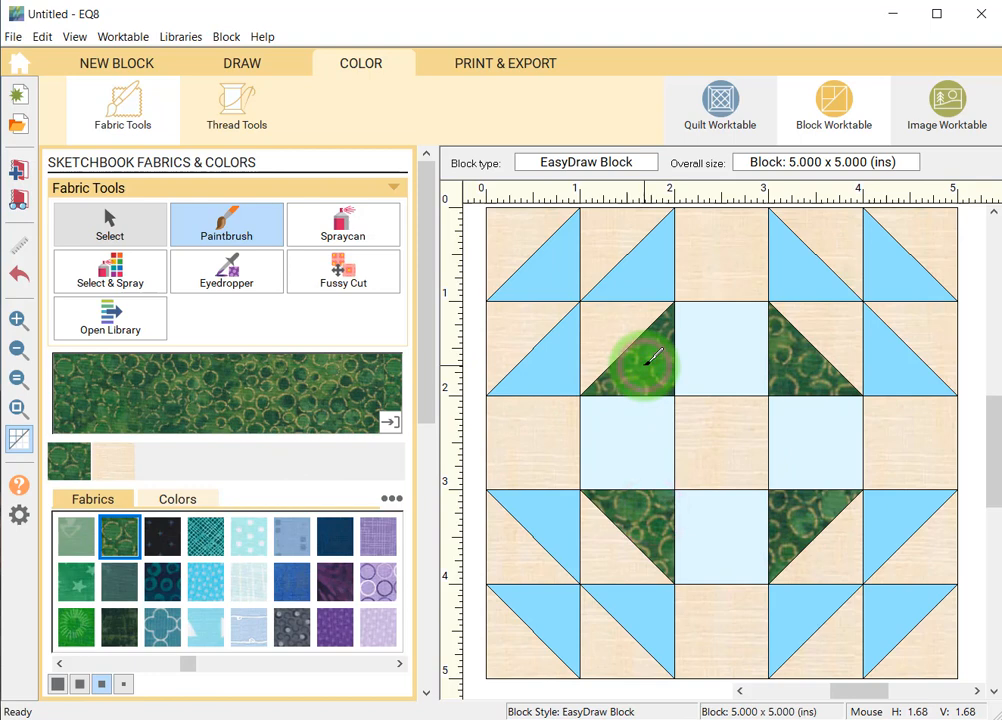
# Paint the blue triangles in the block's four corner units with the dark green circle-print fabric
pyautogui.click(548, 263)
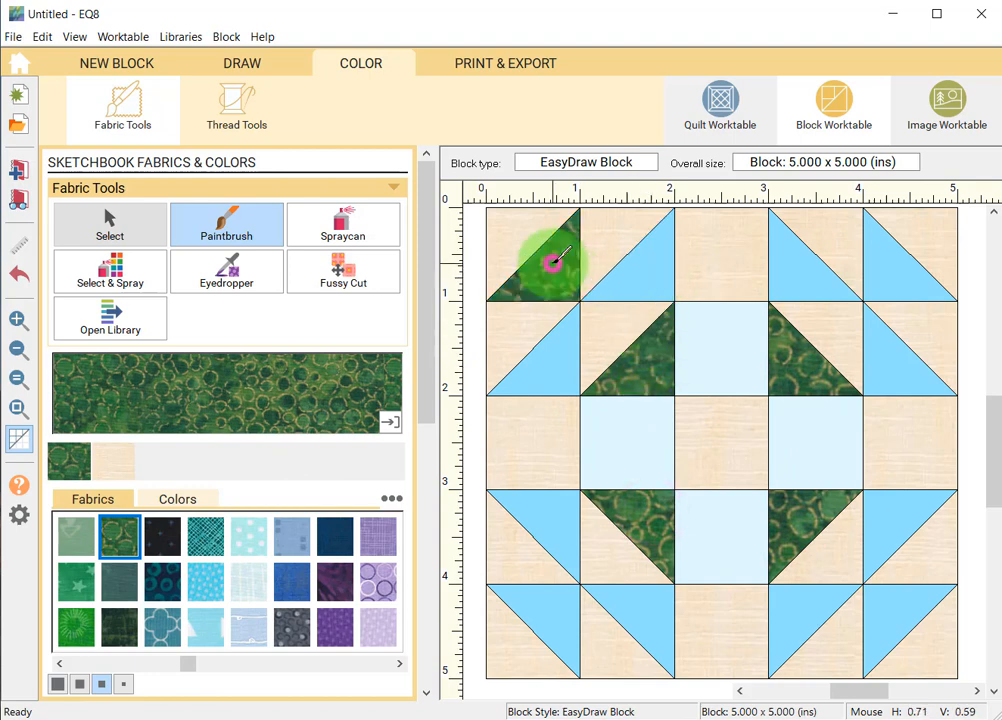
pyautogui.click(900, 262)
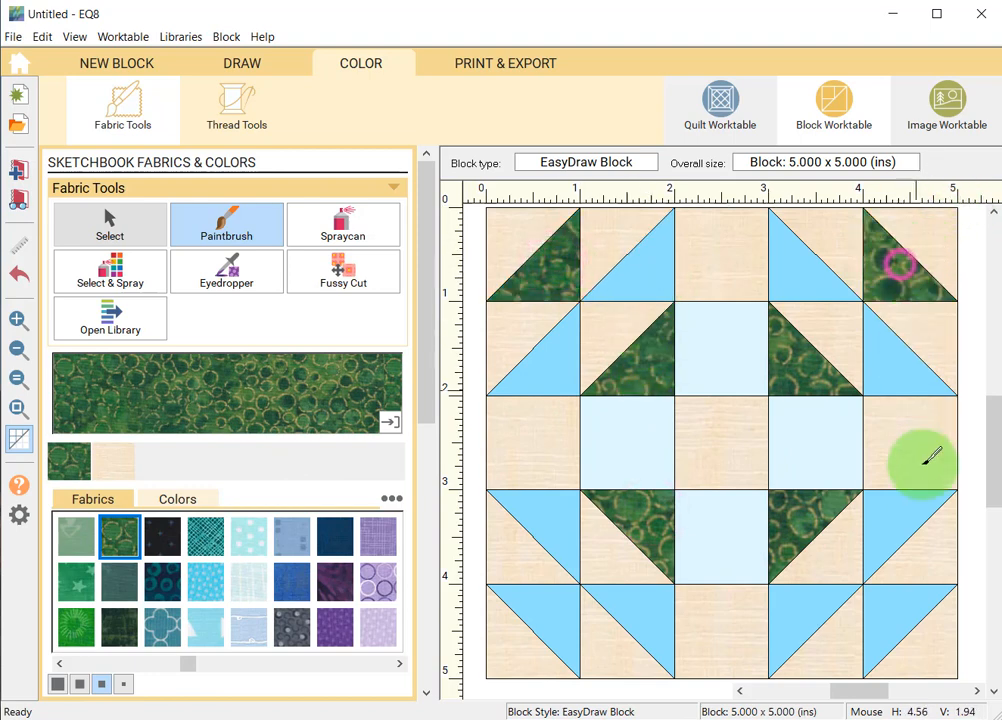
pyautogui.click(890, 612)
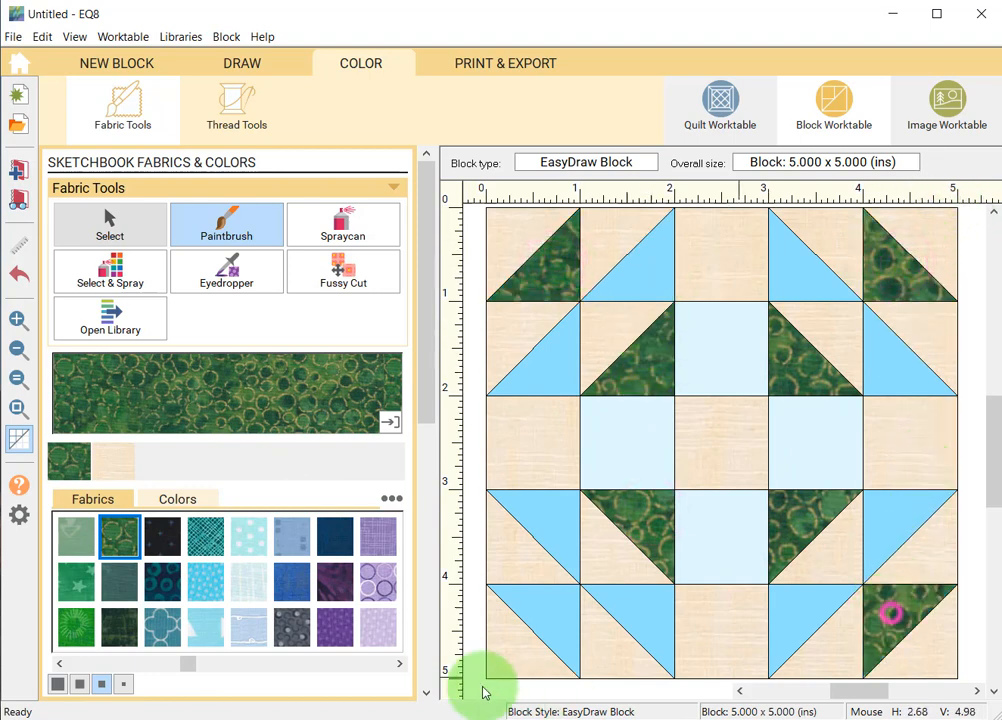
pyautogui.click(545, 605)
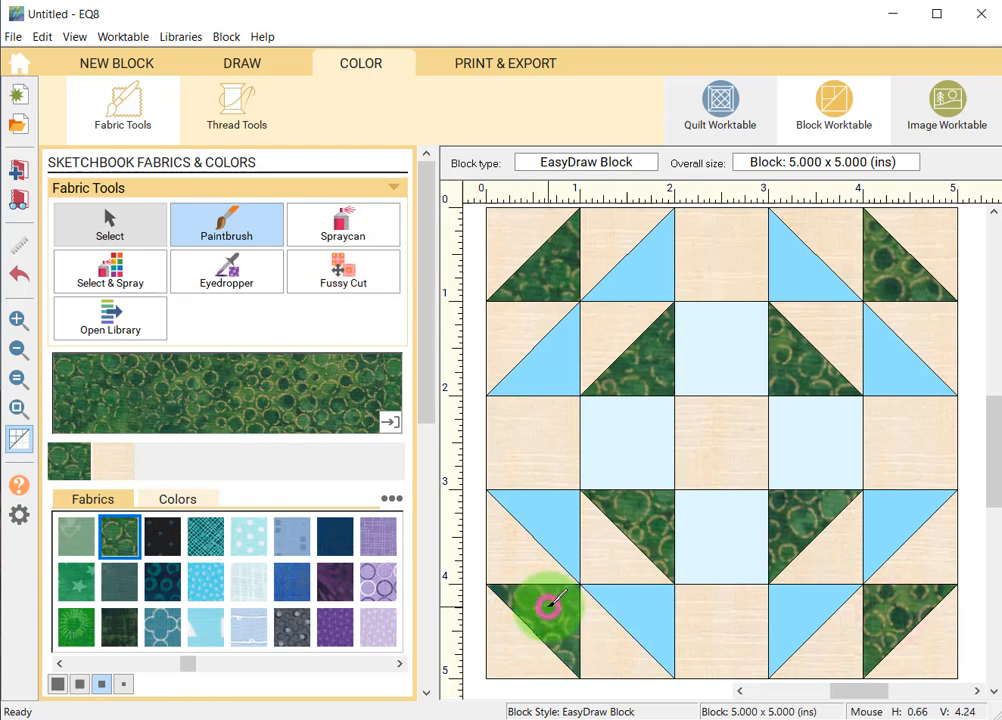
# Paint the two blue triangles adjoining the upper-left corner unit and the light blue squares left of and above the centre with the orange gingham fabric
pyautogui.click(104, 666)
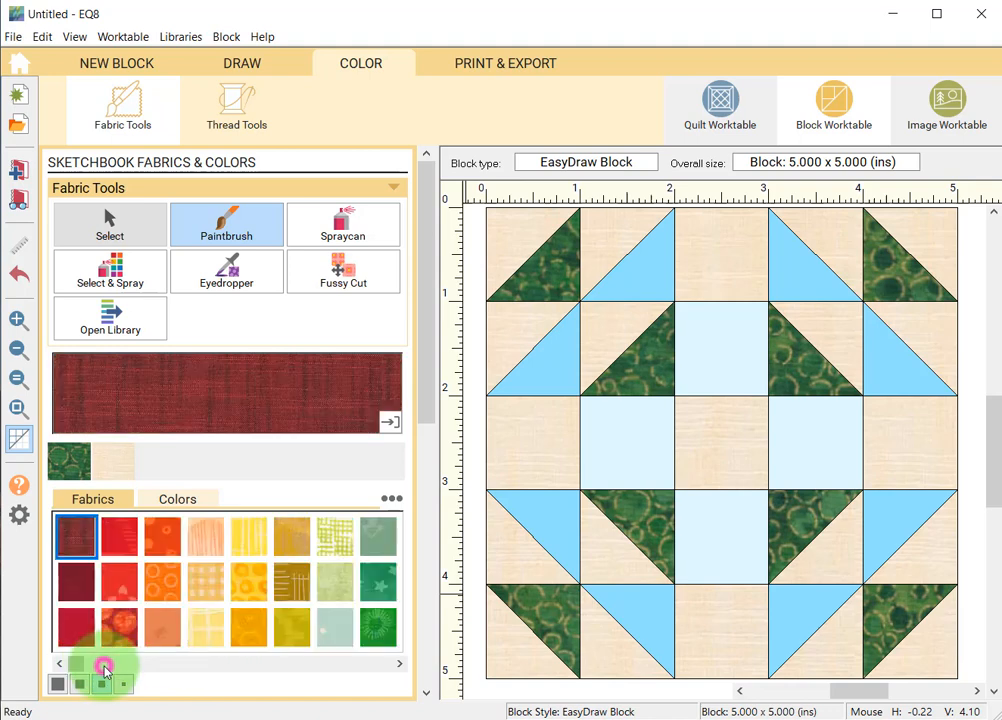
pyautogui.click(207, 584)
pyautogui.click(552, 360)
pyautogui.click(643, 265)
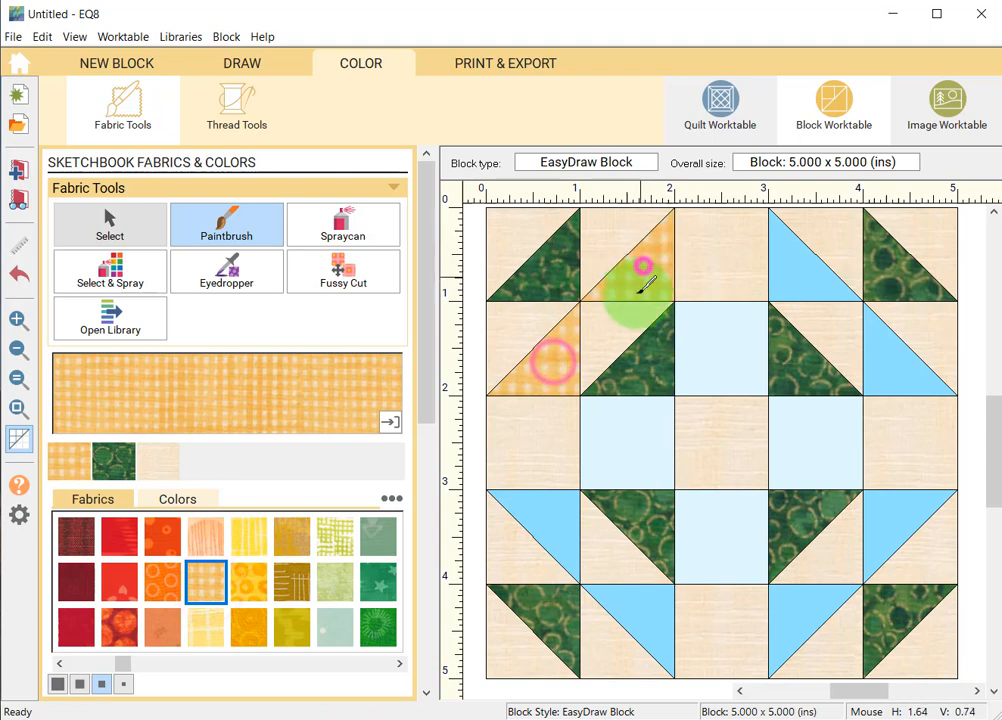
pyautogui.click(636, 424)
pyautogui.click(711, 344)
# Paint the six remaining blue triangles and the light blue squares right of and below the centre with the orange gingham fabric
pyautogui.click(810, 264)
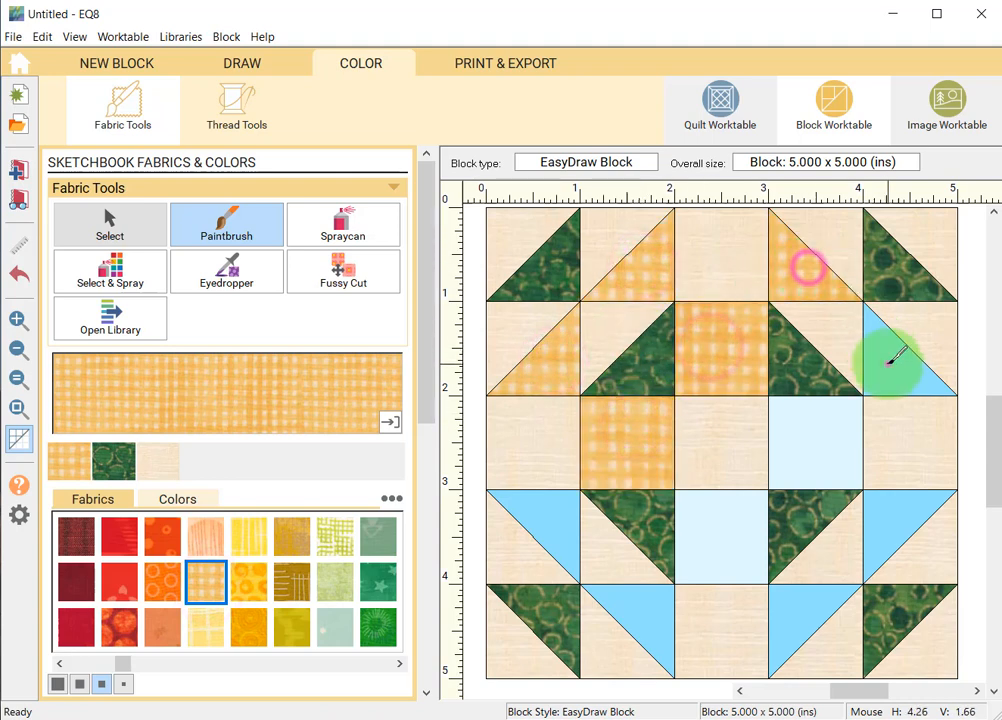
pyautogui.click(887, 365)
pyautogui.click(816, 447)
pyautogui.click(884, 519)
pyautogui.click(794, 606)
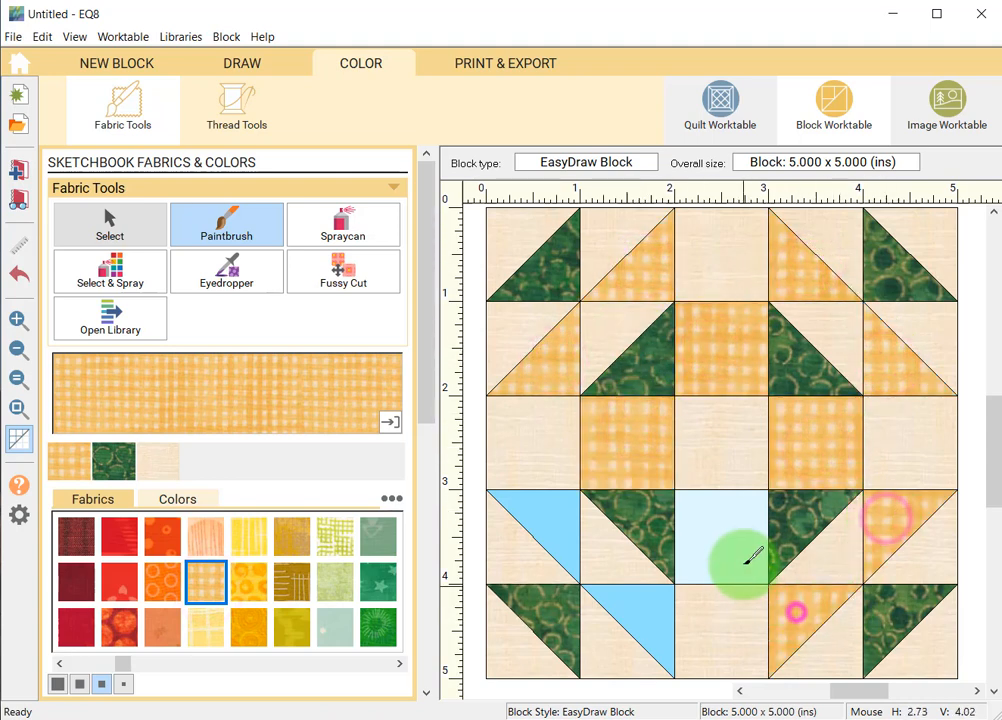
pyautogui.click(745, 542)
pyautogui.click(640, 604)
pyautogui.click(548, 520)
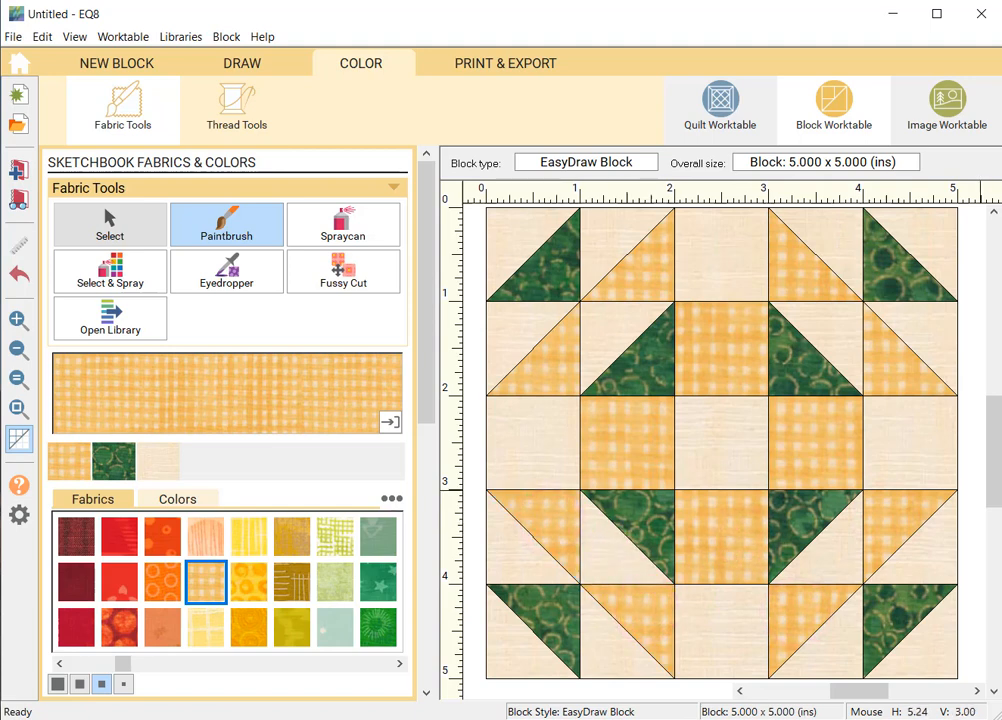
# Add the recolored block to the Project Sketchbook and save the project as Play 2
pyautogui.click(19, 173)
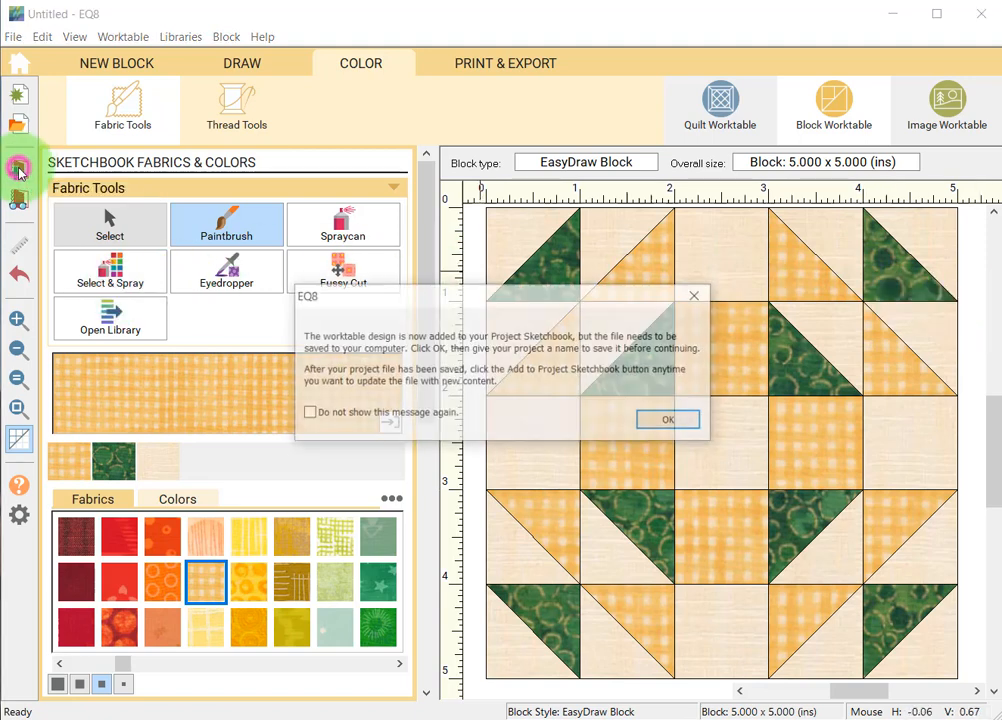
pyautogui.click(671, 420)
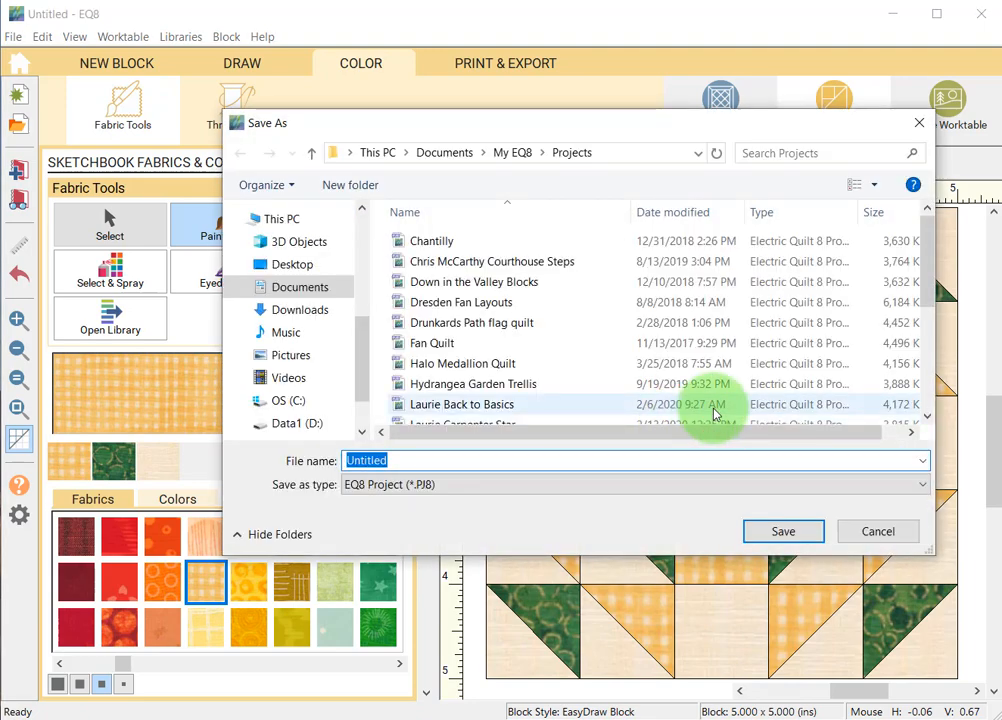
pyautogui.write('Play')
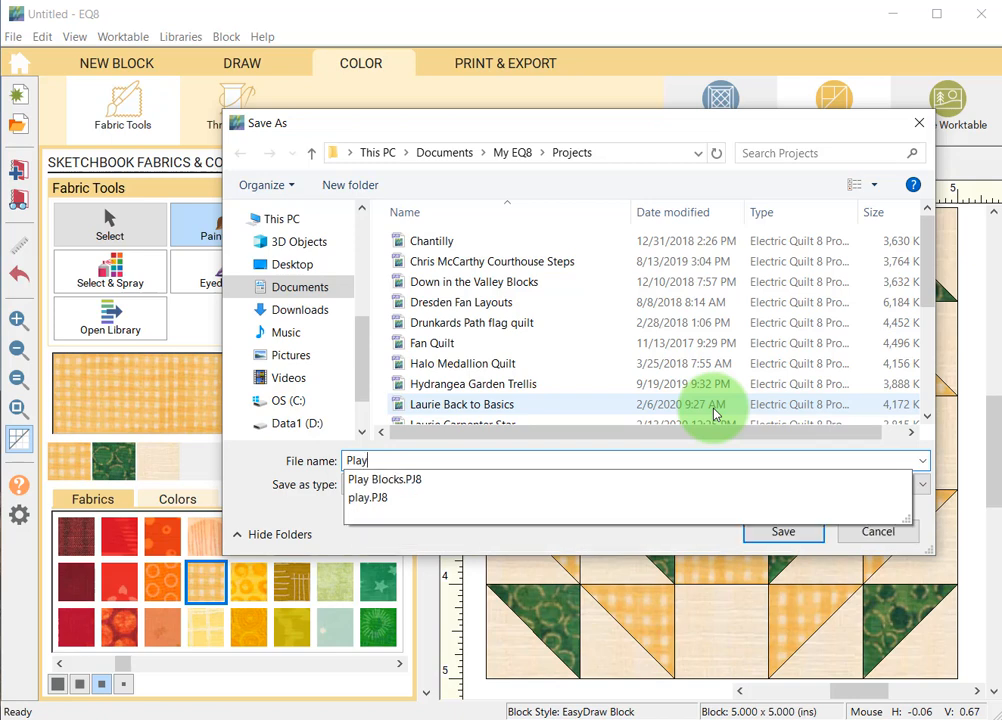
pyautogui.write(' 2')
pyautogui.press('Return')
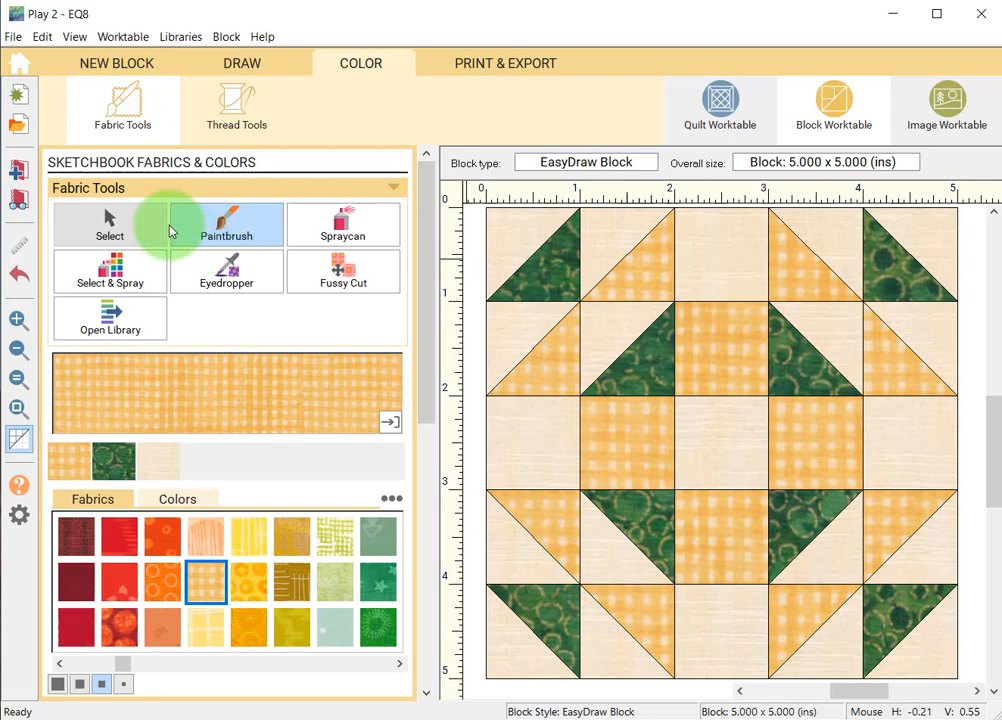
# Start a quilt with the Horizontal layout on the Quilt Worktable and set the number of vertical blocks to 5
pyautogui.click(123, 38)
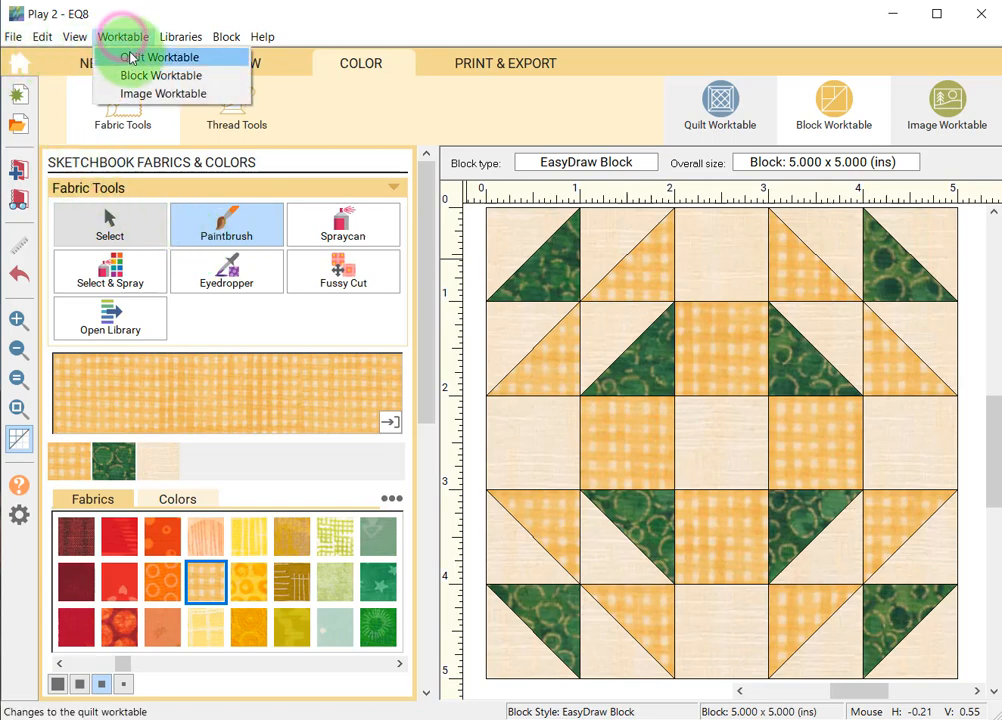
pyautogui.click(127, 57)
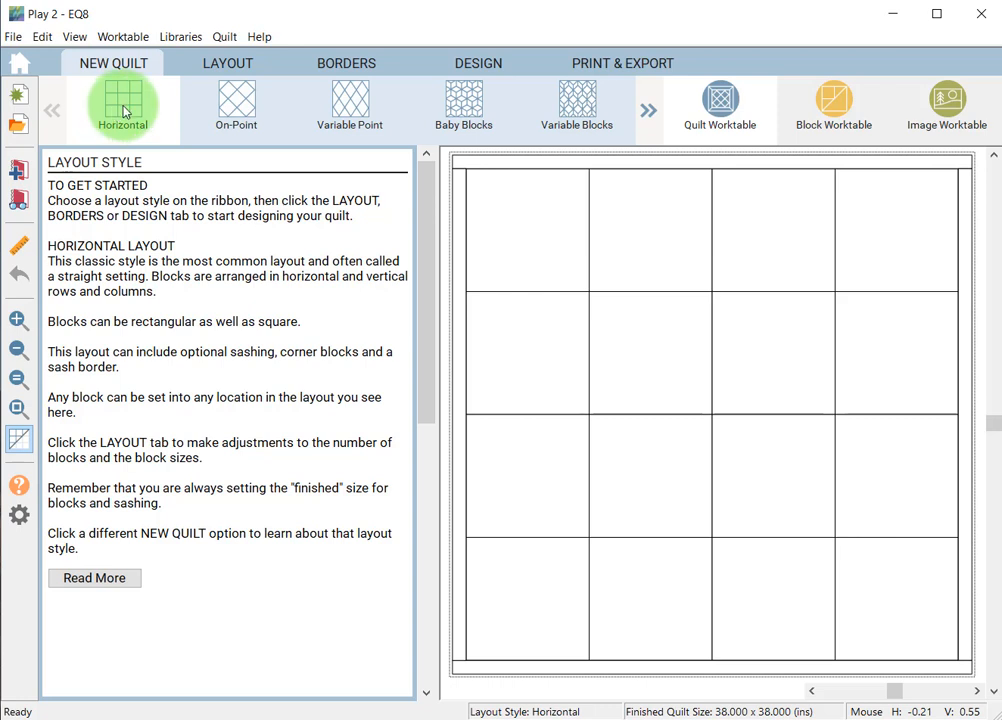
pyautogui.click(224, 65)
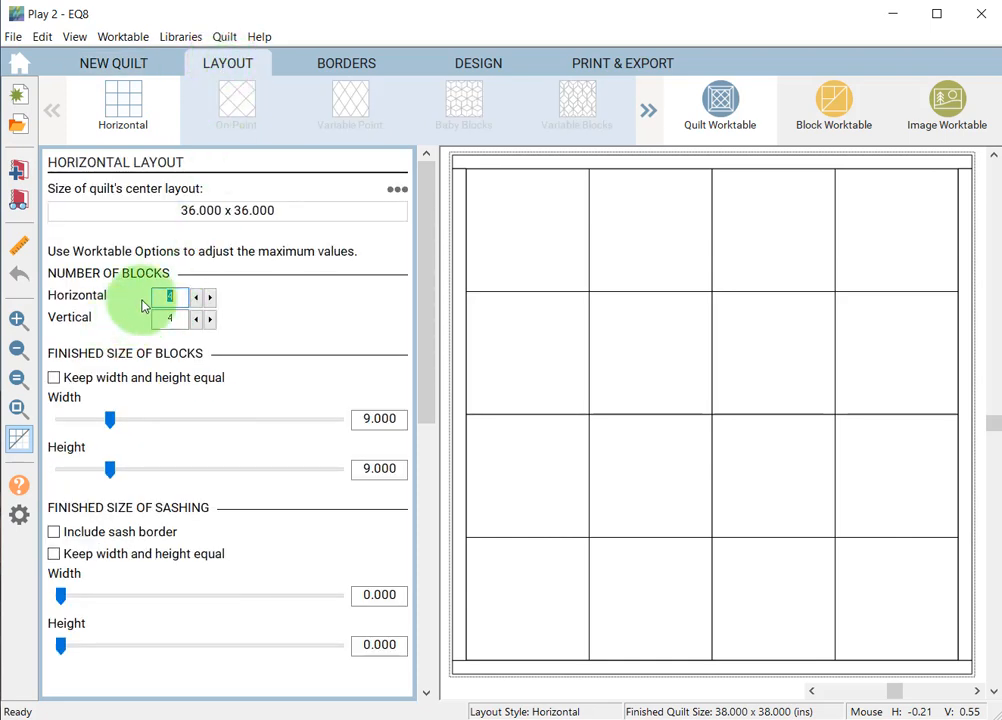
pyautogui.click(211, 320)
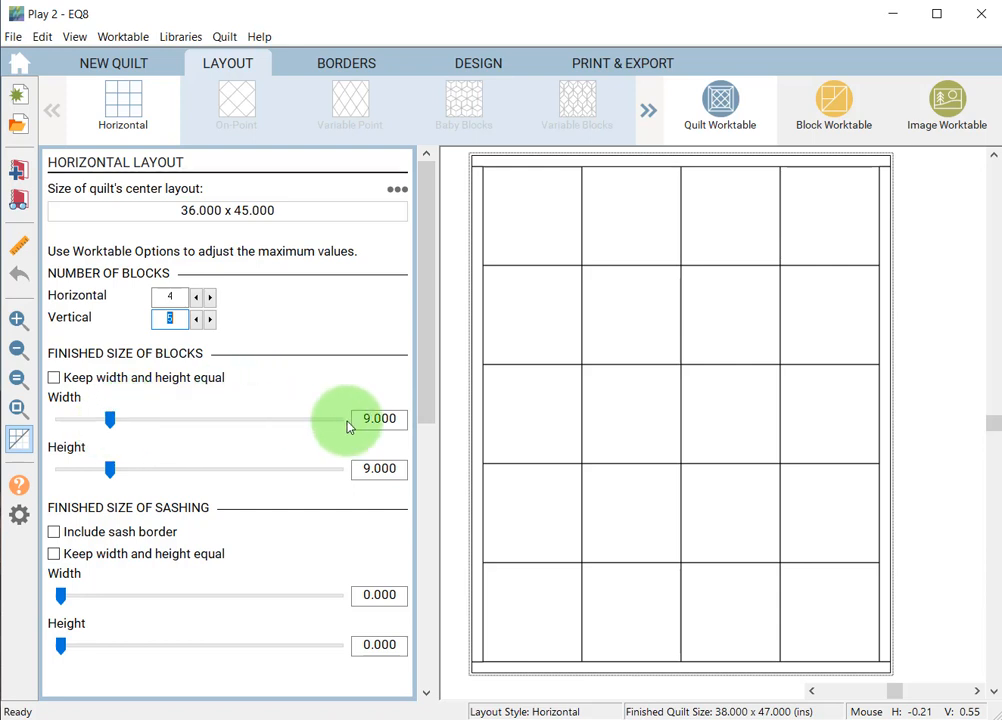
# Keep the blocks' width and height equal and set their finished size to 10 inches
pyautogui.click(54, 377)
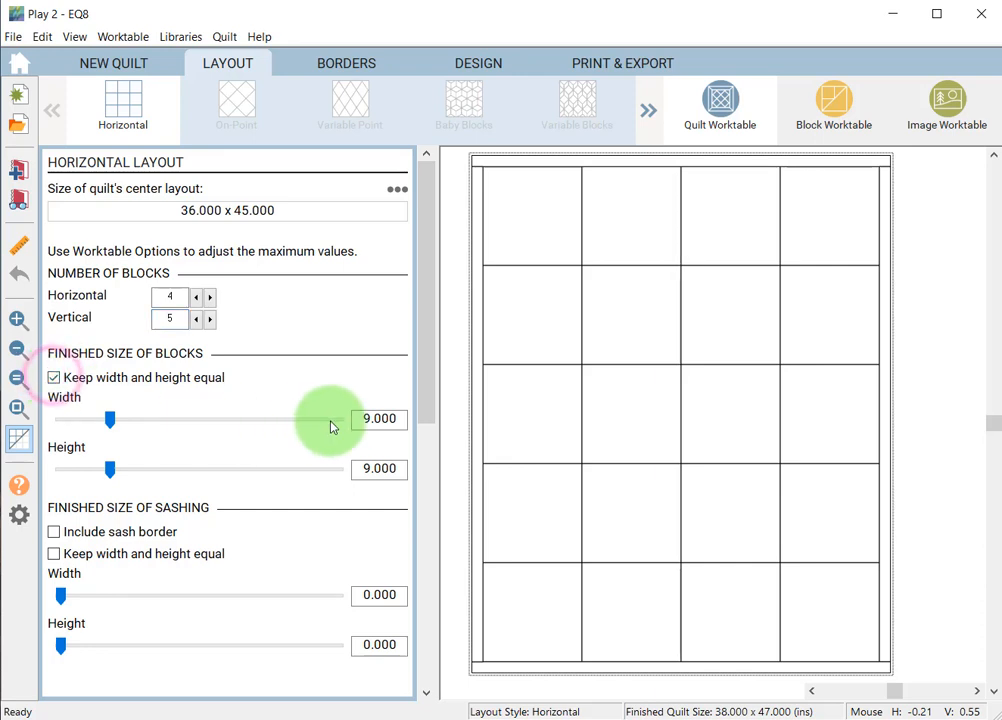
pyautogui.doubleClick(362, 418)
pyautogui.write('1')
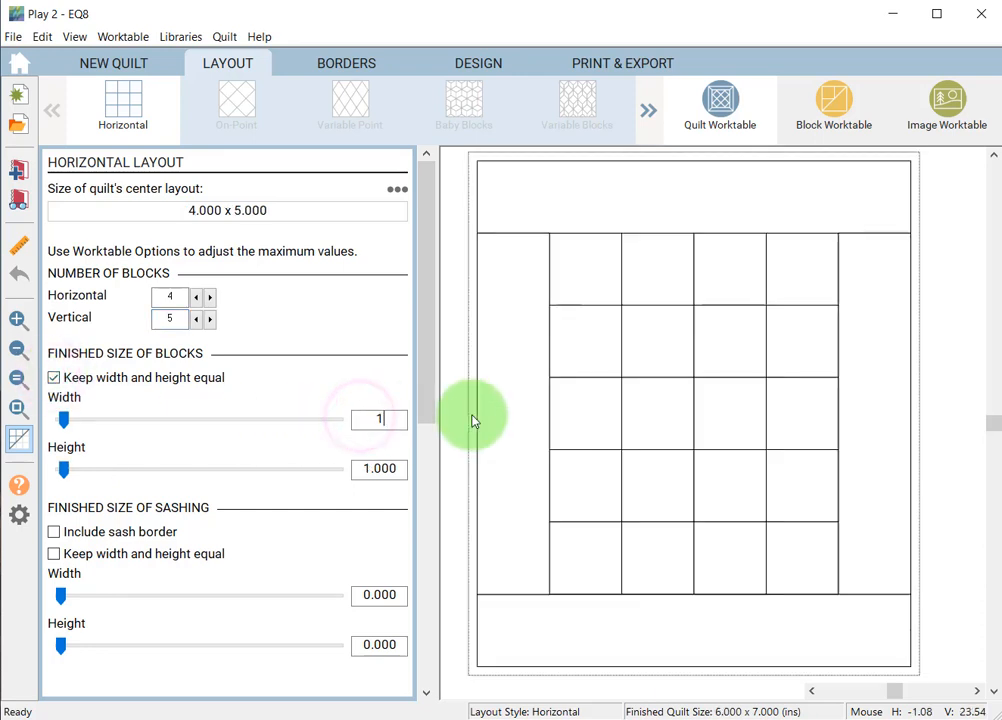
pyautogui.write('0')
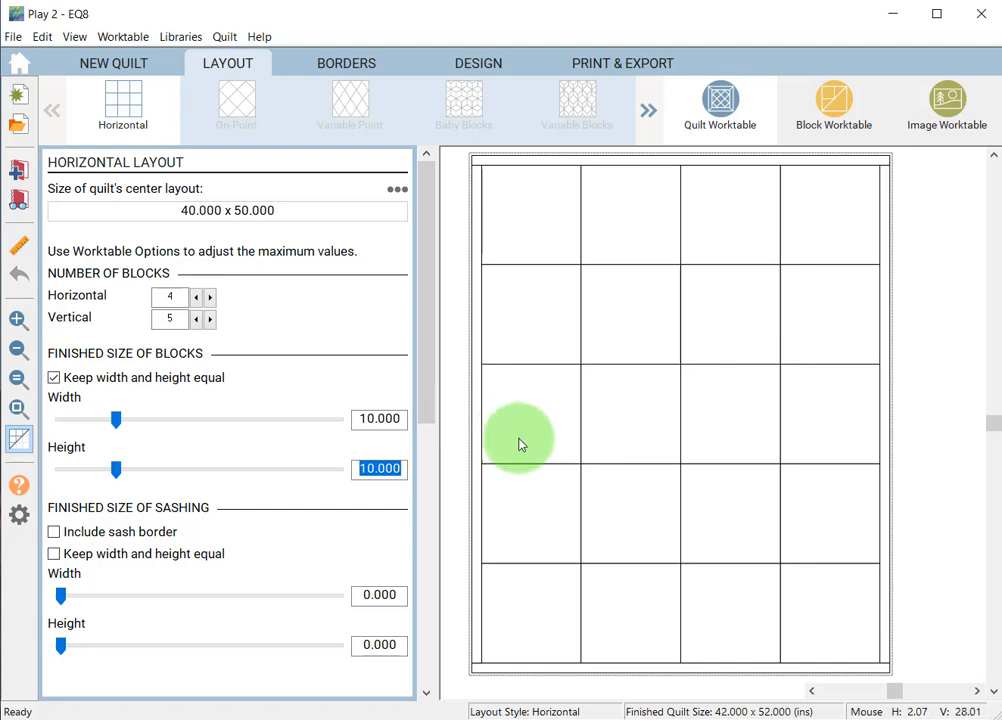
# Set the first Long Horizontal border to 1.5 inches on all four sides
pyautogui.click(348, 70)
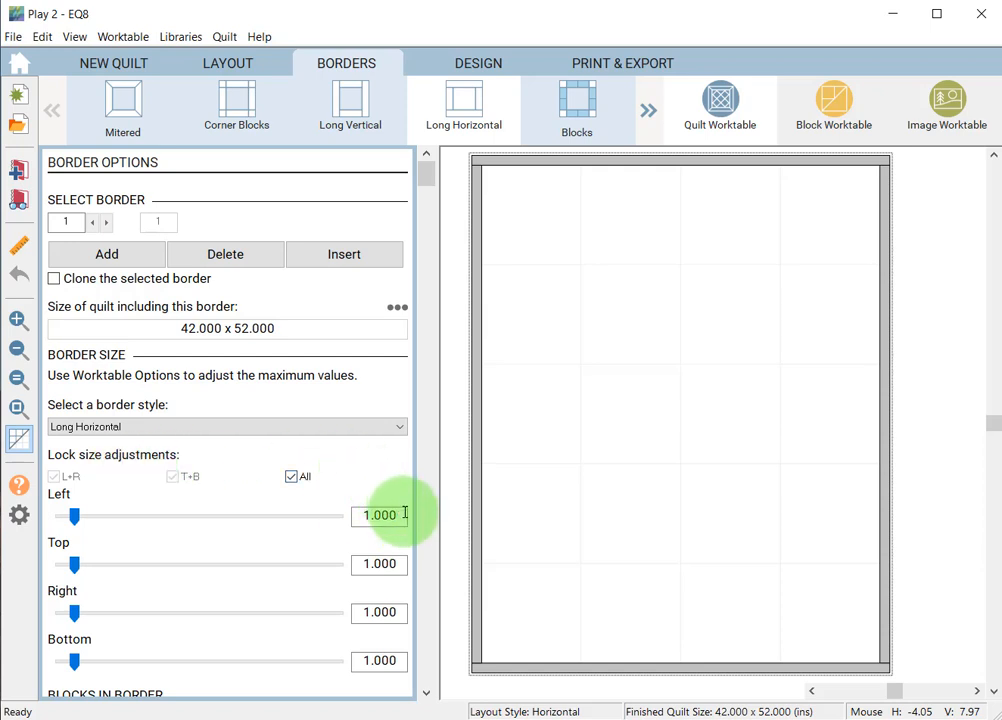
pyautogui.click(291, 477)
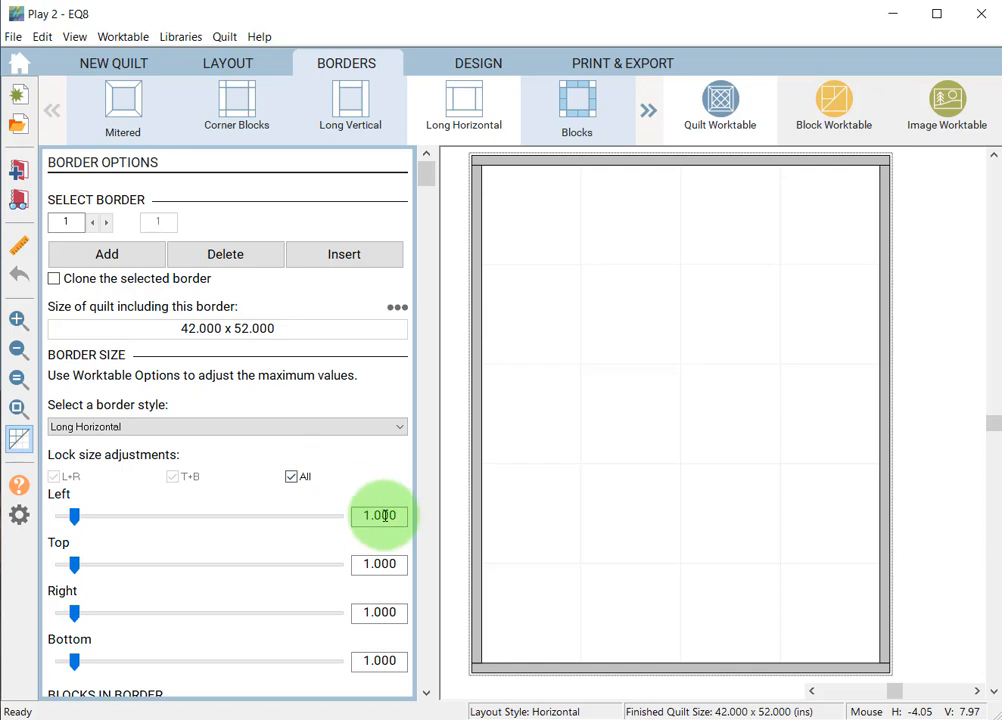
pyautogui.moveTo(395, 517); pyautogui.dragTo(347, 517)
pyautogui.write('10')
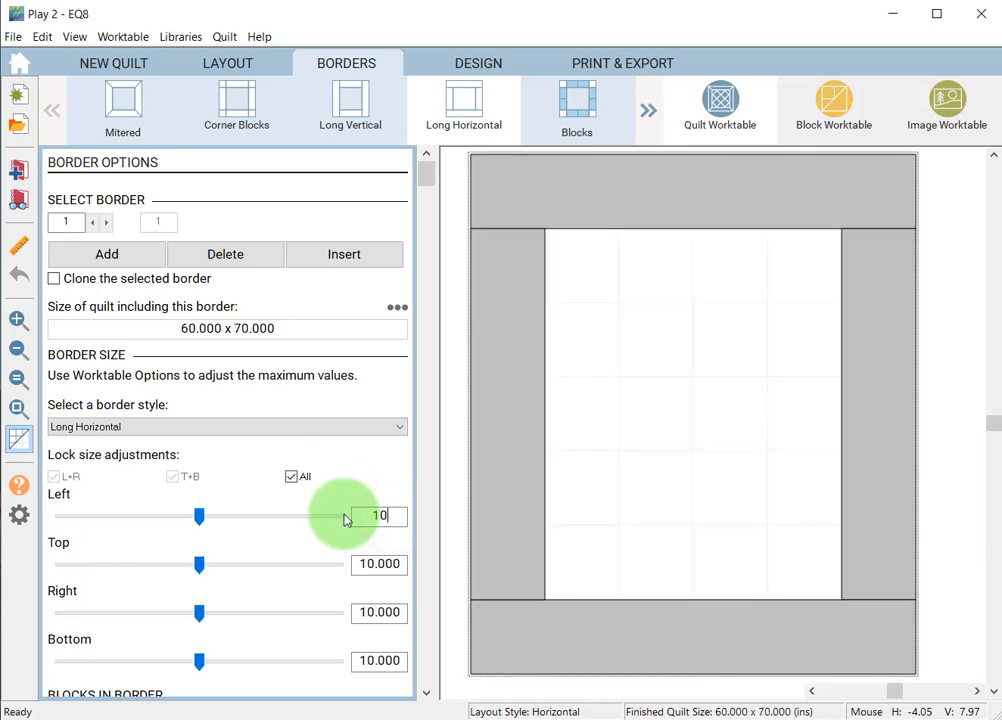
pyautogui.press('BackSpace')
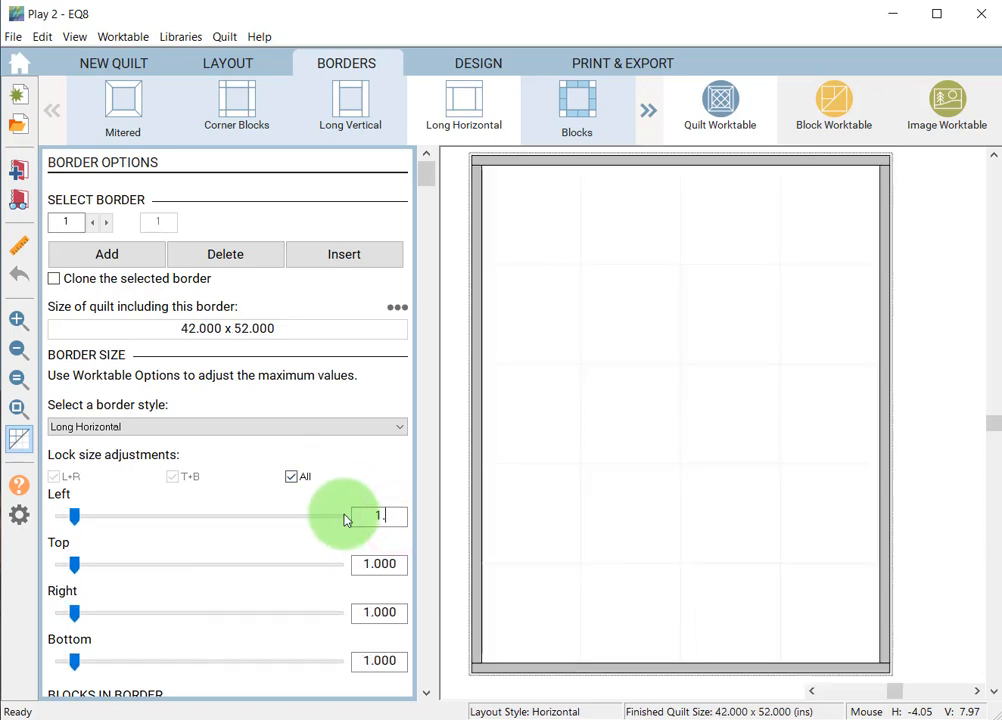
pyautogui.write('.5')
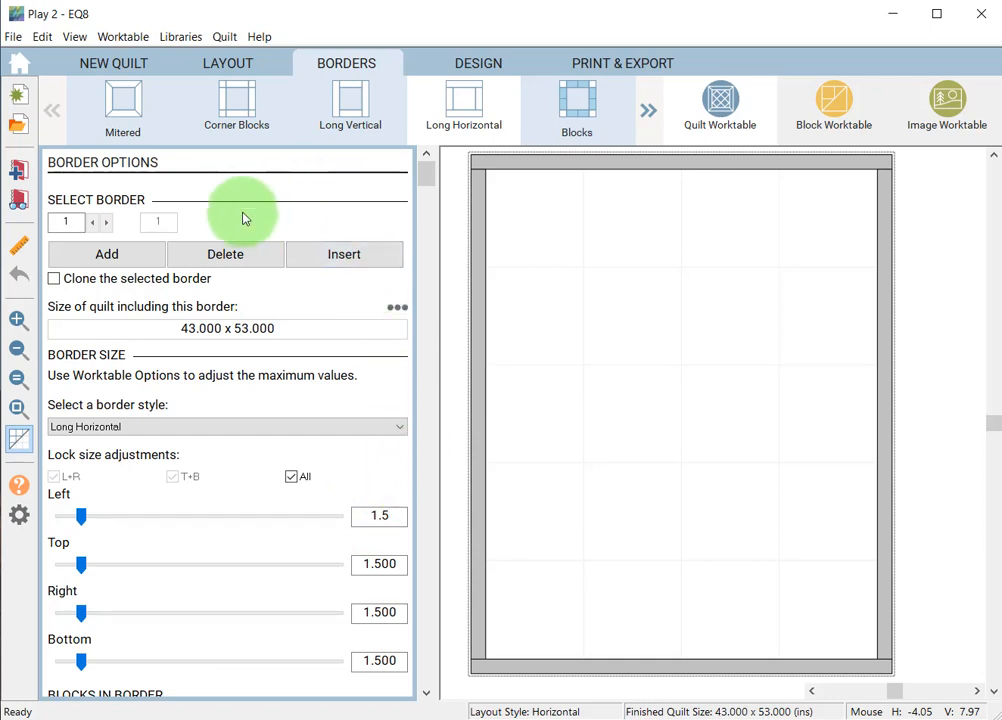
# Add a second border and set its width to 1.5 inches on all sides
pyautogui.click(100, 258)
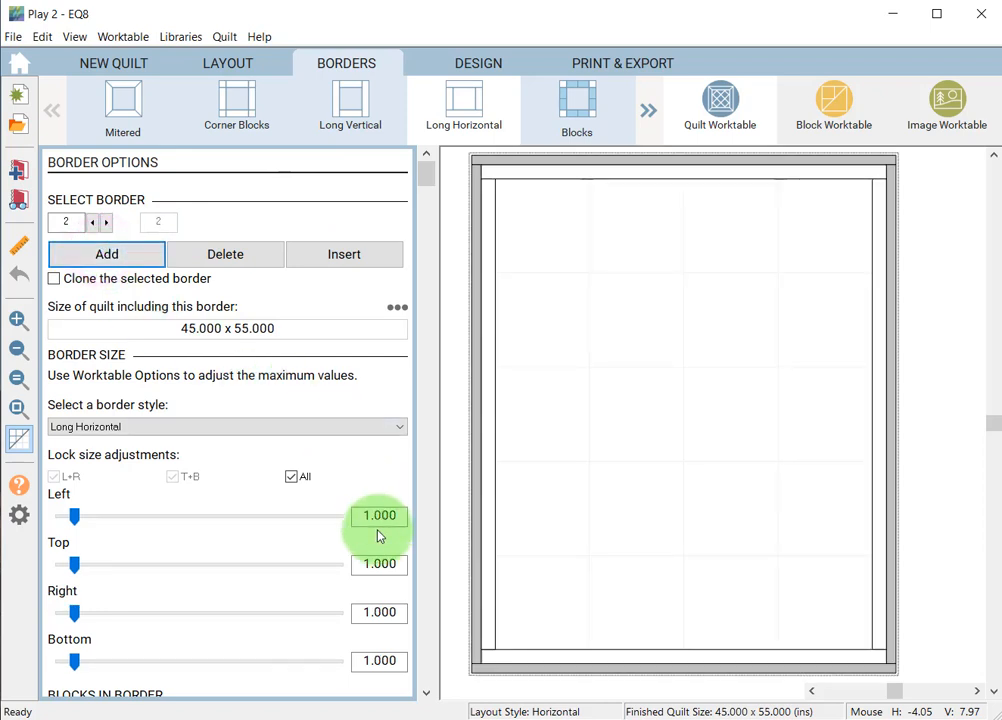
pyautogui.moveTo(365, 514); pyautogui.dragTo(407, 514)
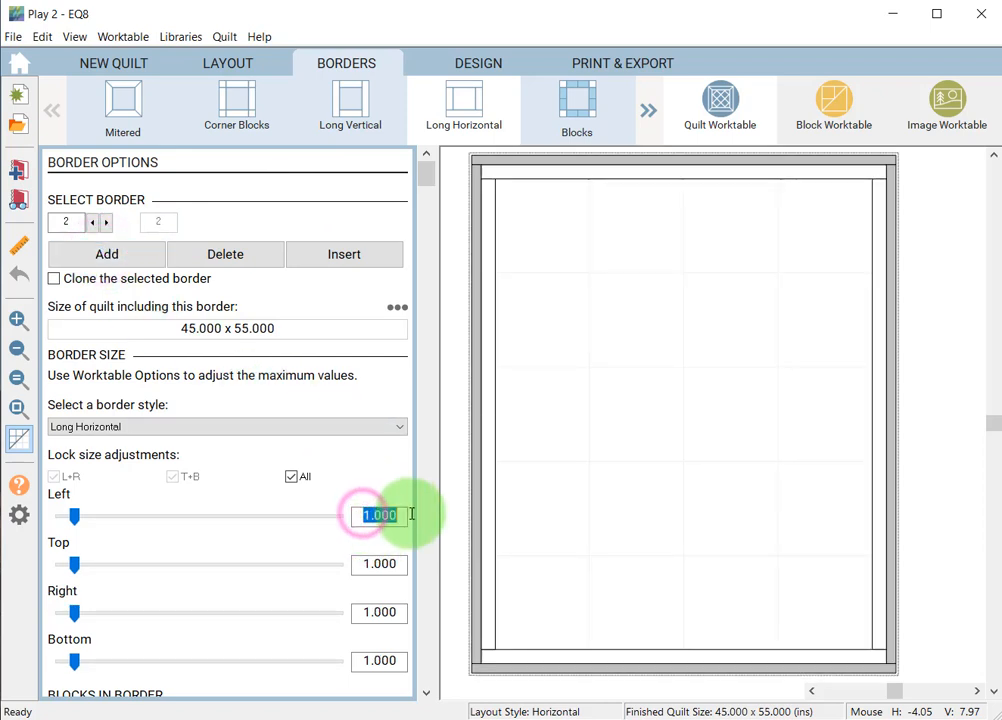
pyautogui.write('1.5')
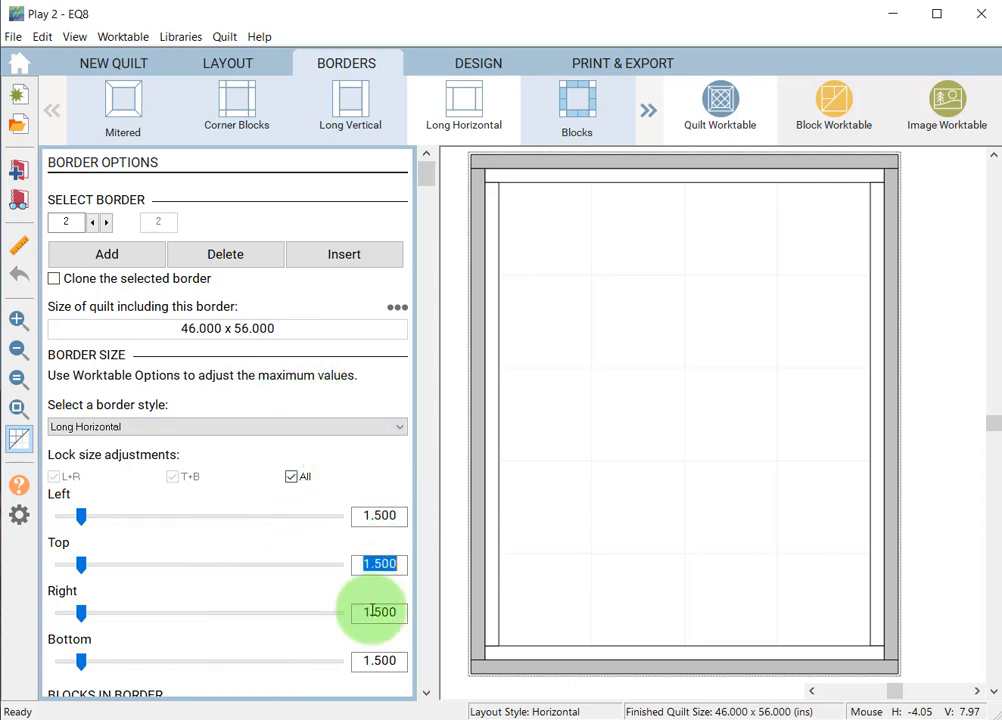
# Add a third border and set its width to 3 inches on all sides
pyautogui.click(129, 258)
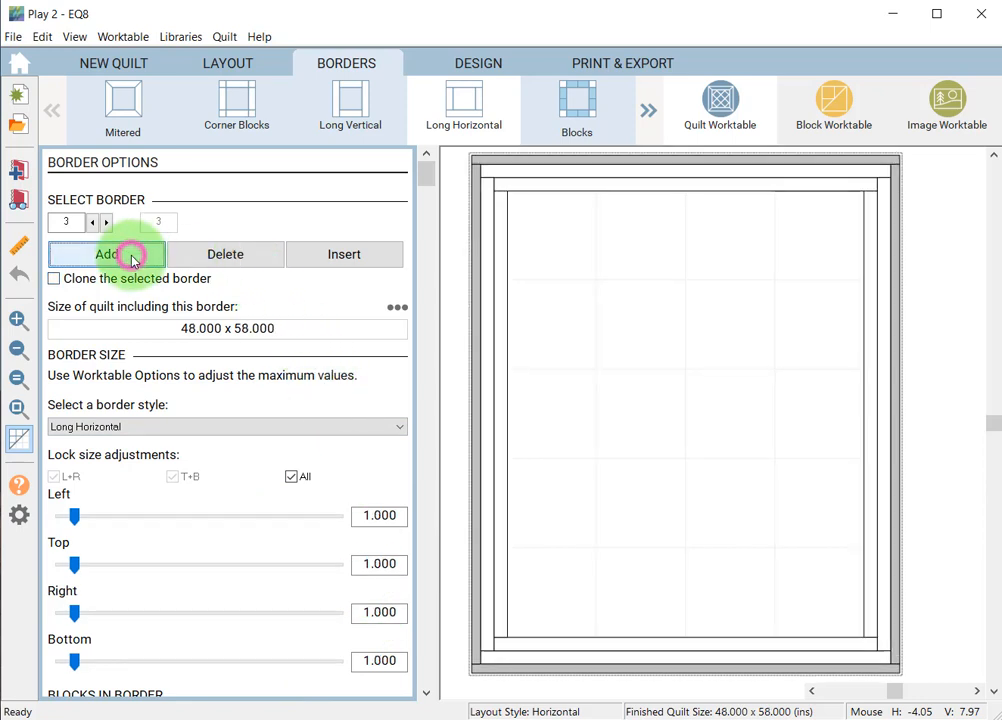
pyautogui.doubleClick(360, 516)
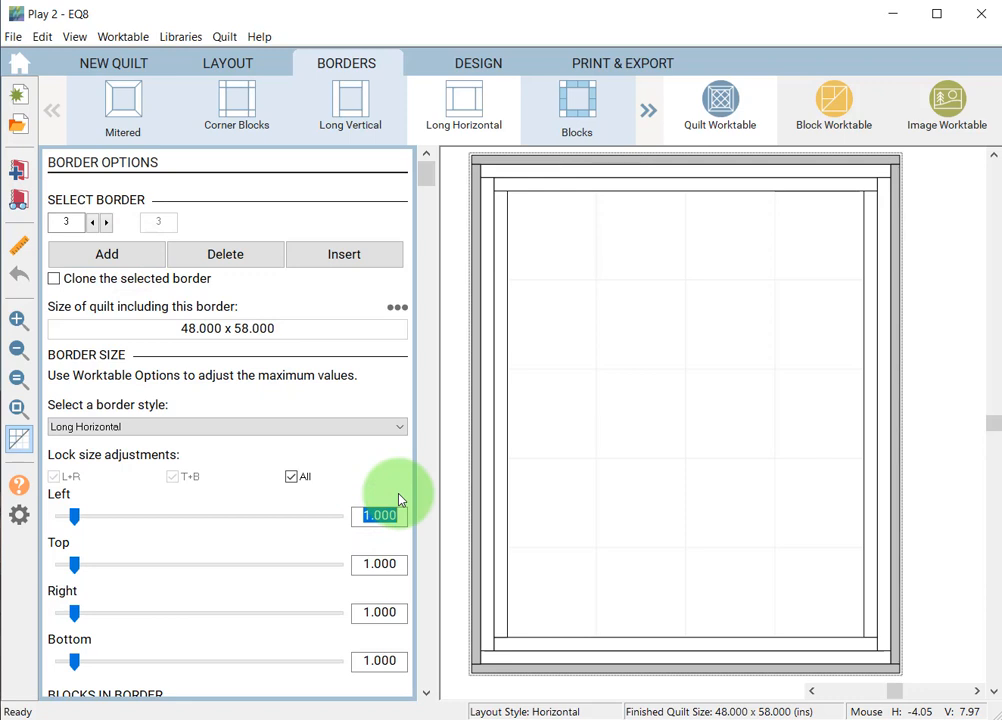
pyautogui.write('3')
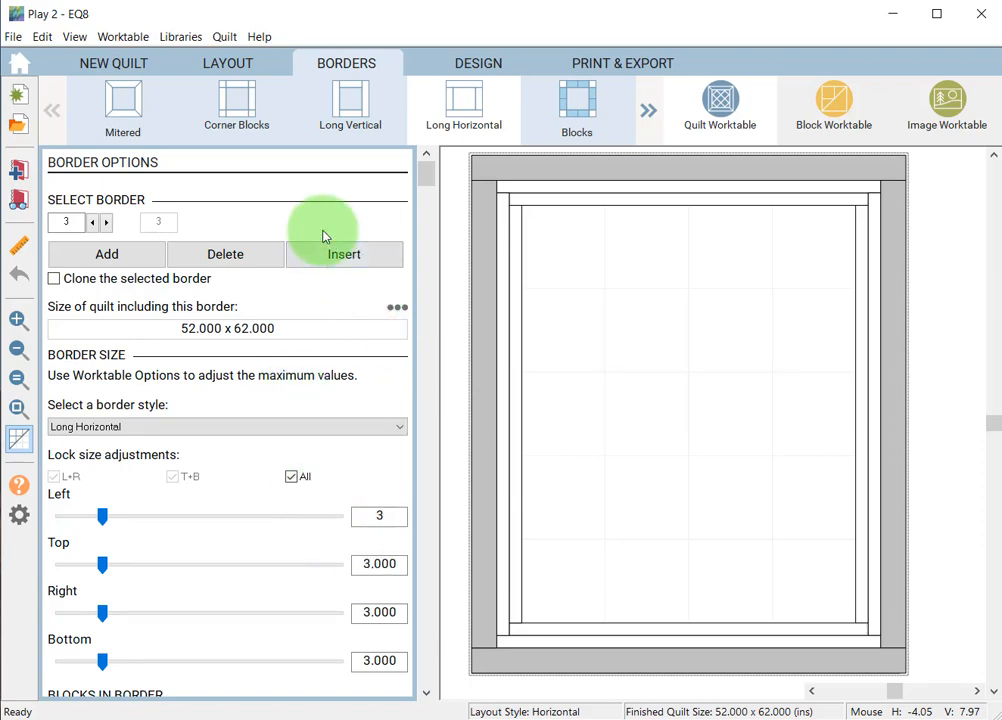
# Set the recolored Odd Scraps Patchwork block into alternate spaces of the quilt layout, starting from the upper-left space
pyautogui.click(476, 68)
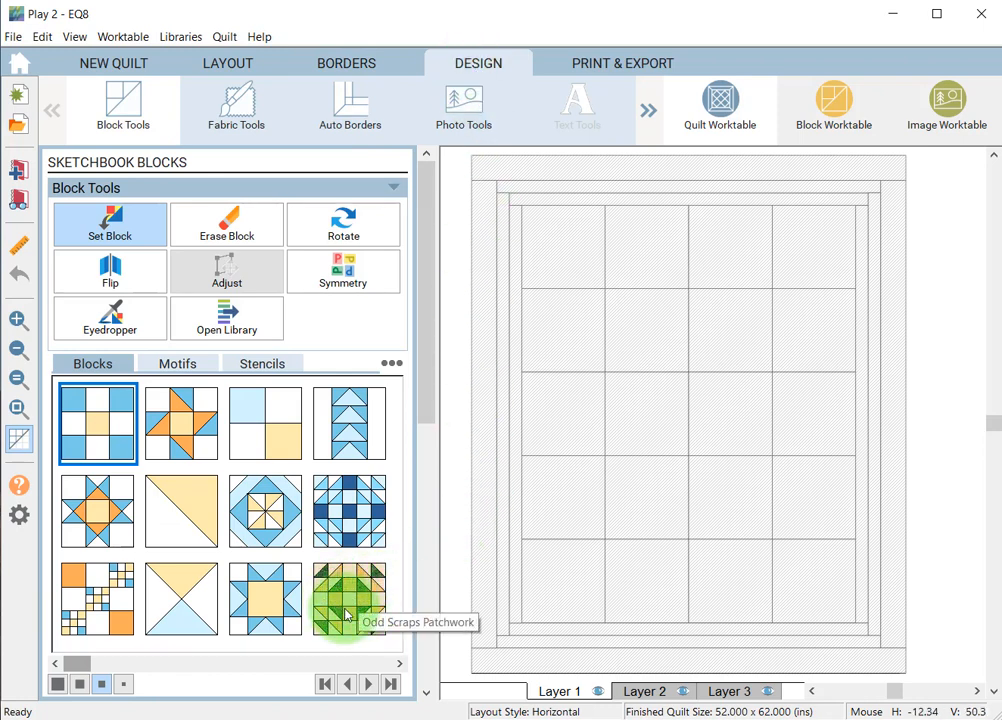
pyautogui.click(113, 228)
pyautogui.click(547, 240)
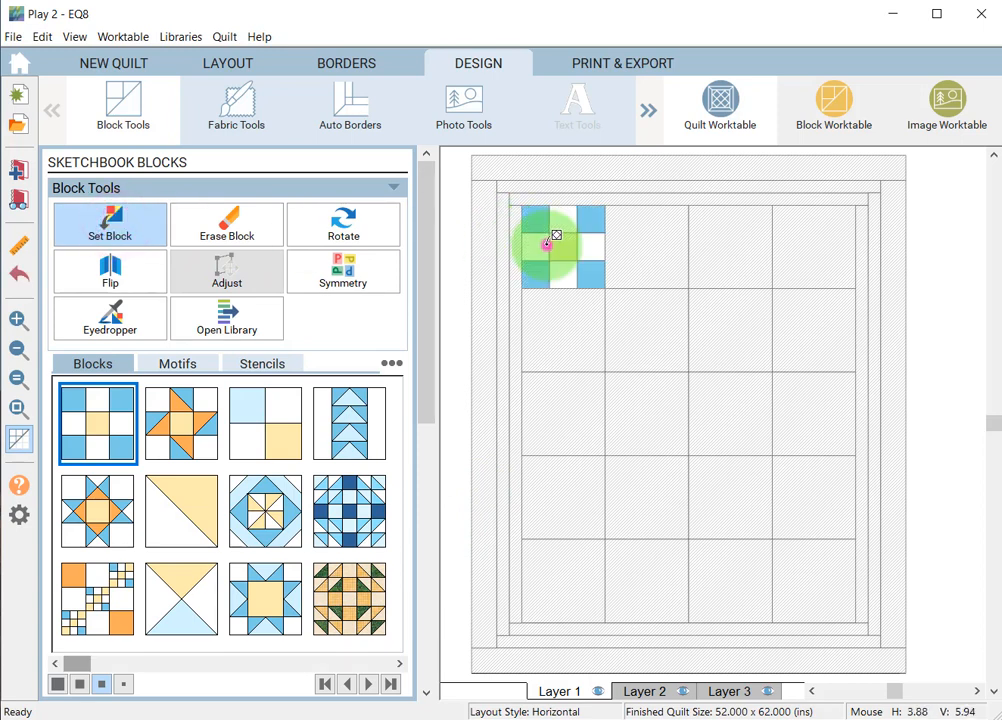
pyautogui.click(349, 600)
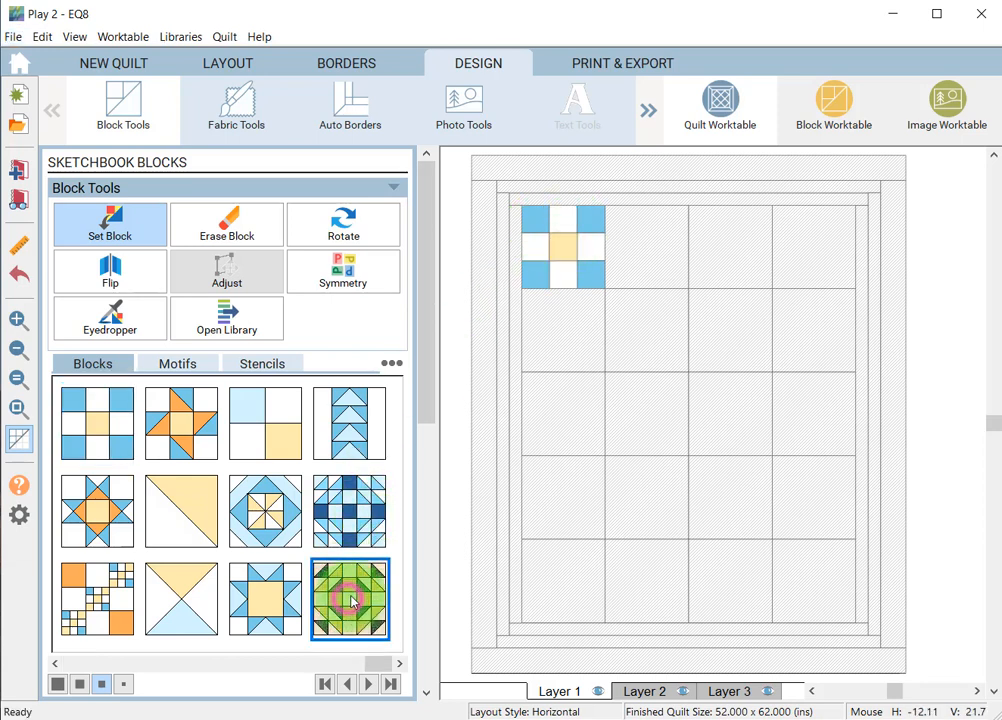
pyautogui.keyDown('alt'); pyautogui.click(575, 232); pyautogui.keyUp('alt')
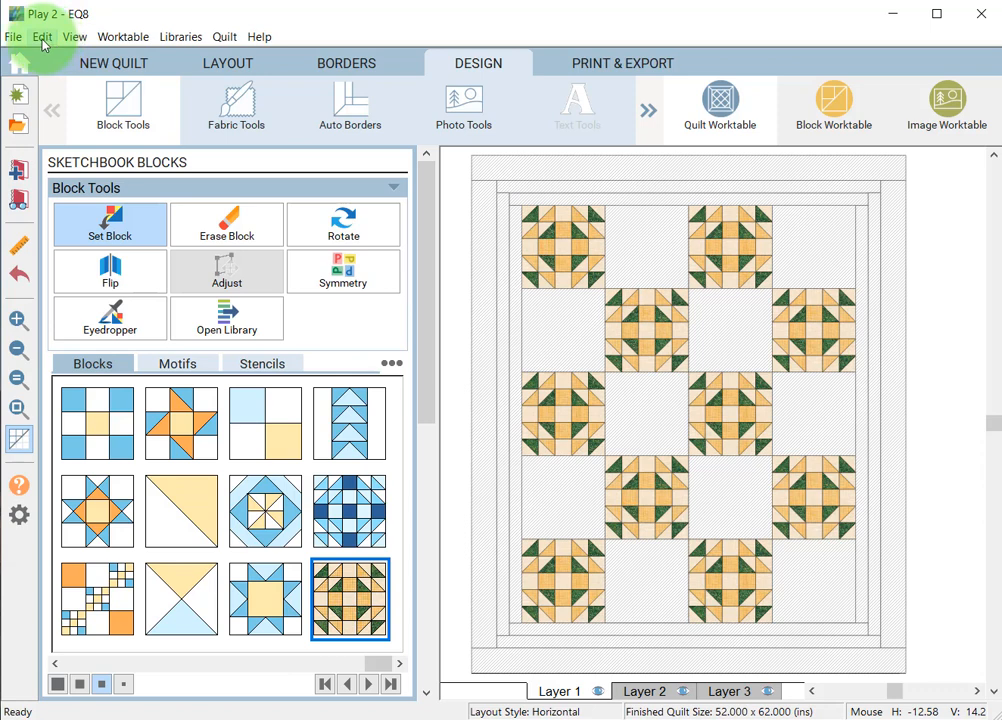
# Undo the alternate block placements and fill every space of the quilt layout with the recolored Odd Scraps Patchwork block
pyautogui.click(18, 277)
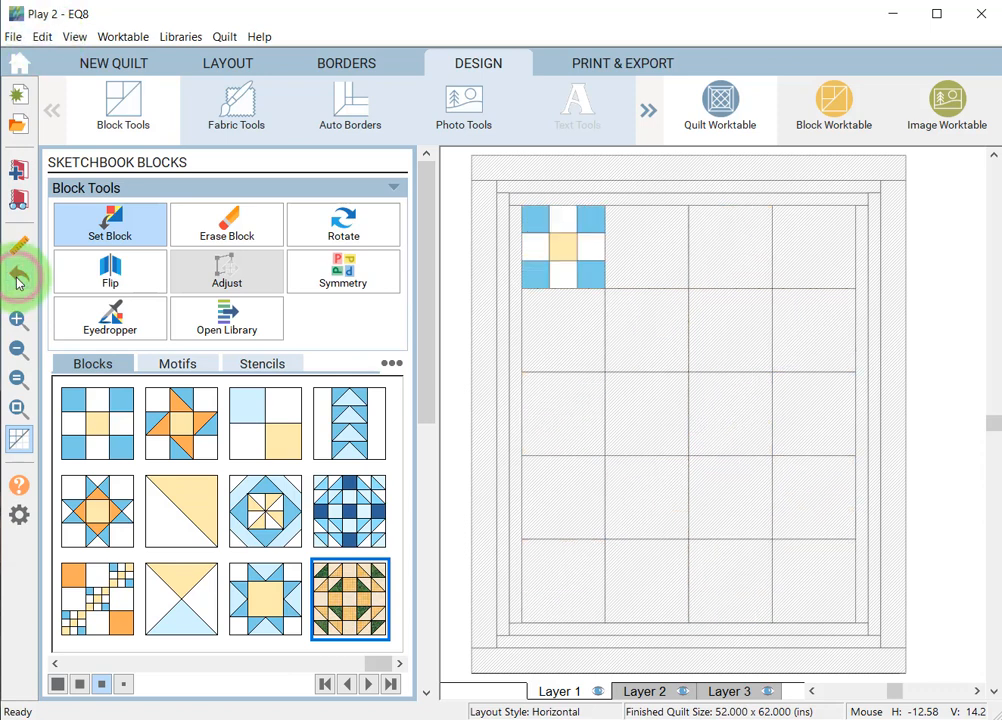
pyautogui.click(18, 277)
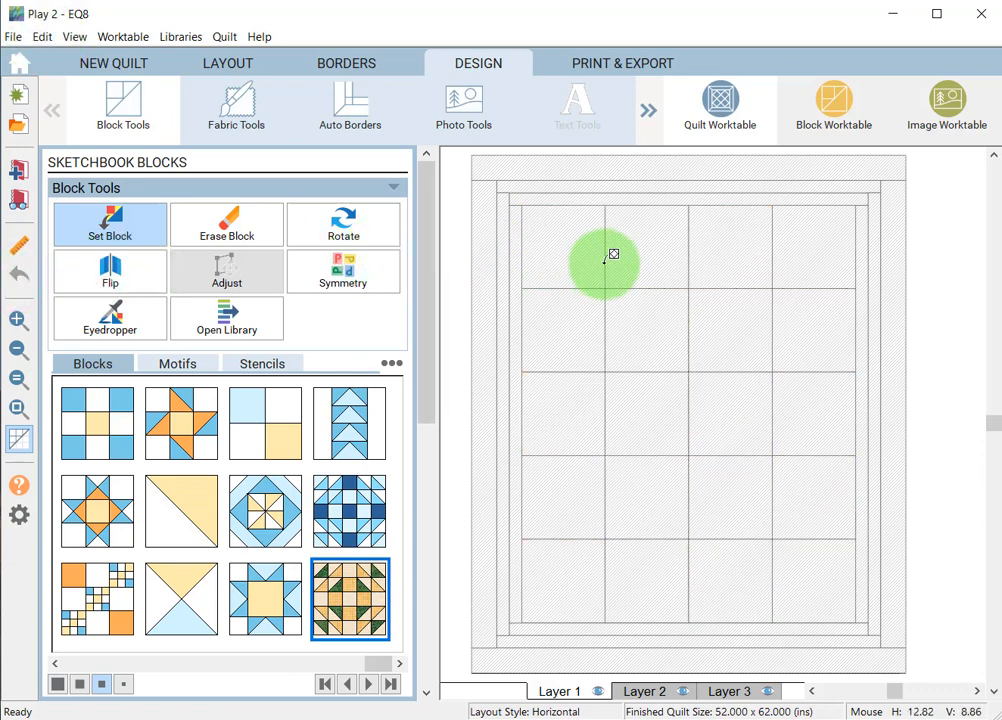
pyautogui.keyDown('ctrl'); pyautogui.click(558, 245); pyautogui.keyUp('ctrl')
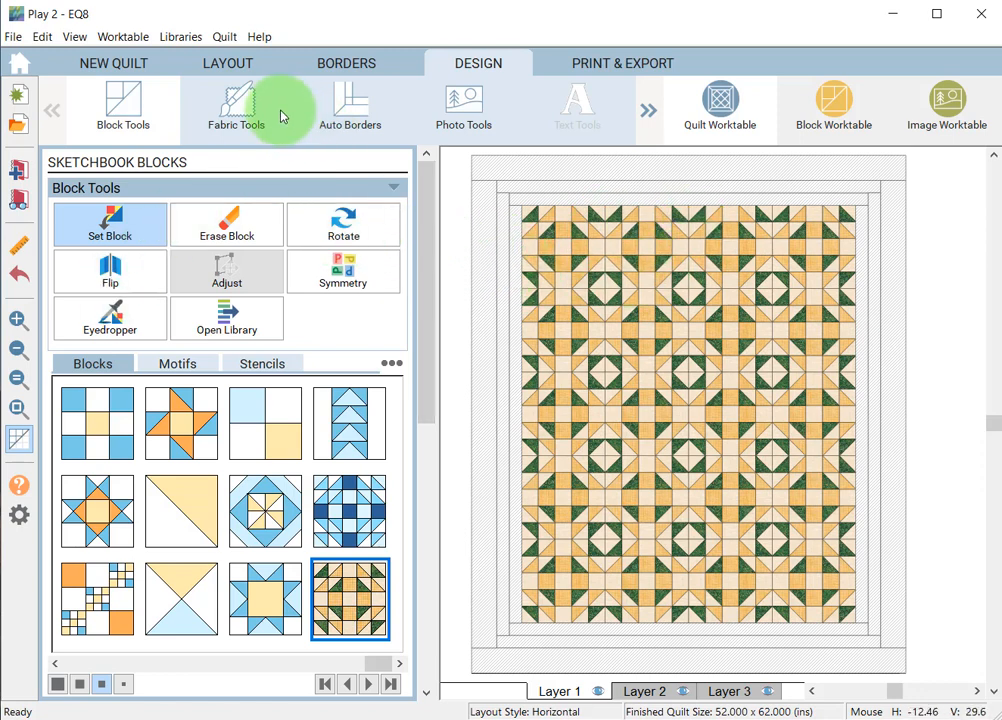
# Paint the eight green triangles of the quilt's upper-left block with the dark red leaf-print fabric
pyautogui.click(243, 100)
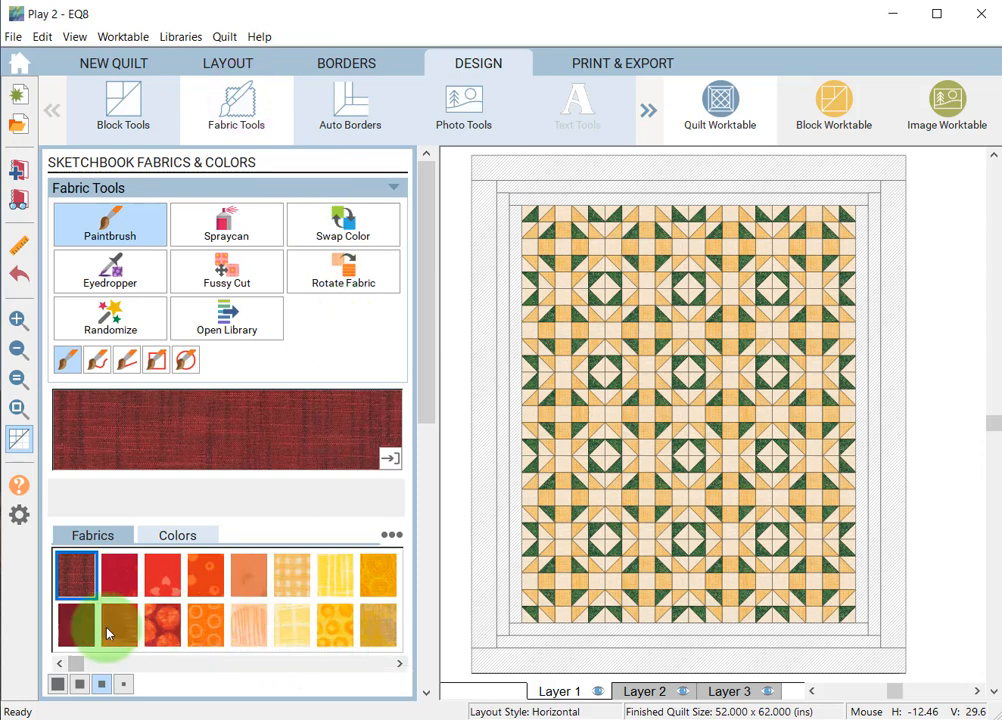
pyautogui.click(77, 626)
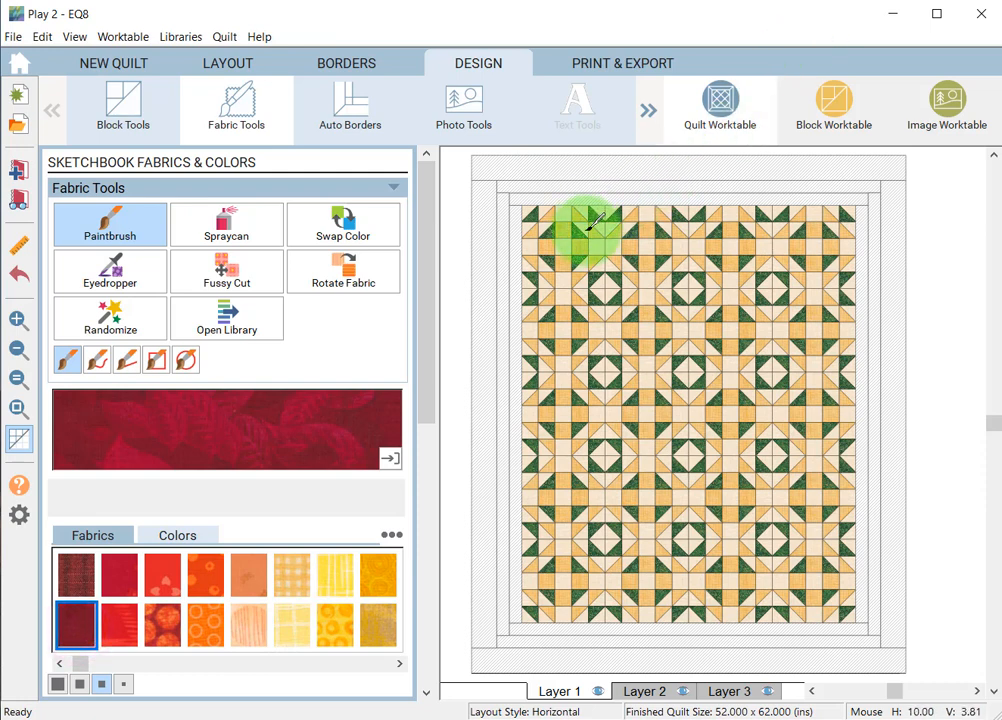
pyautogui.click(595, 216)
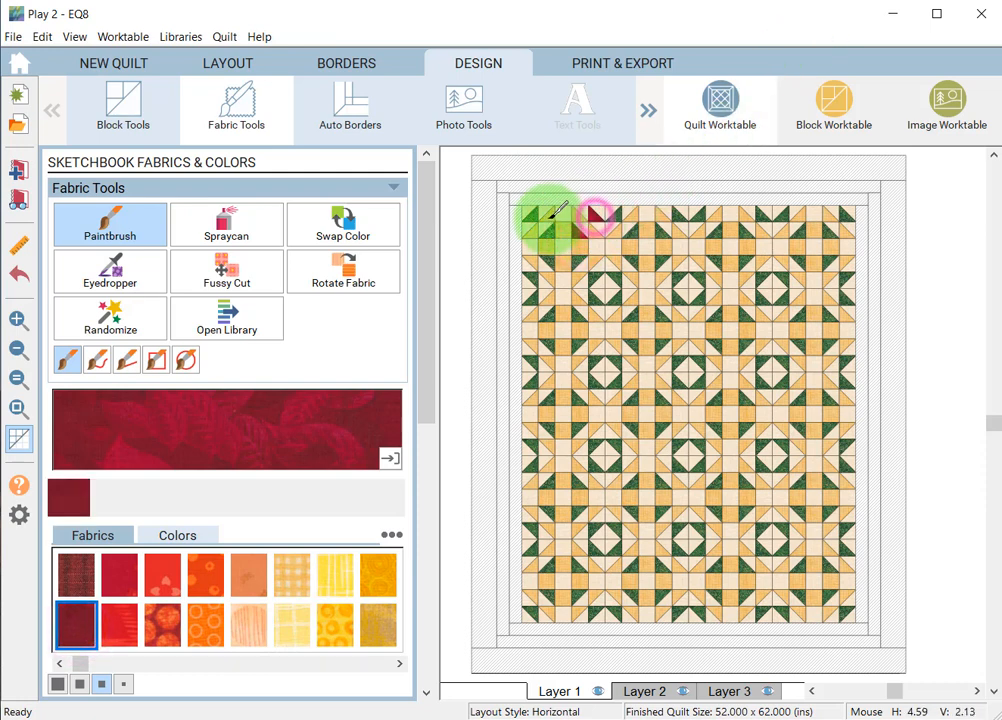
pyautogui.click(530, 213)
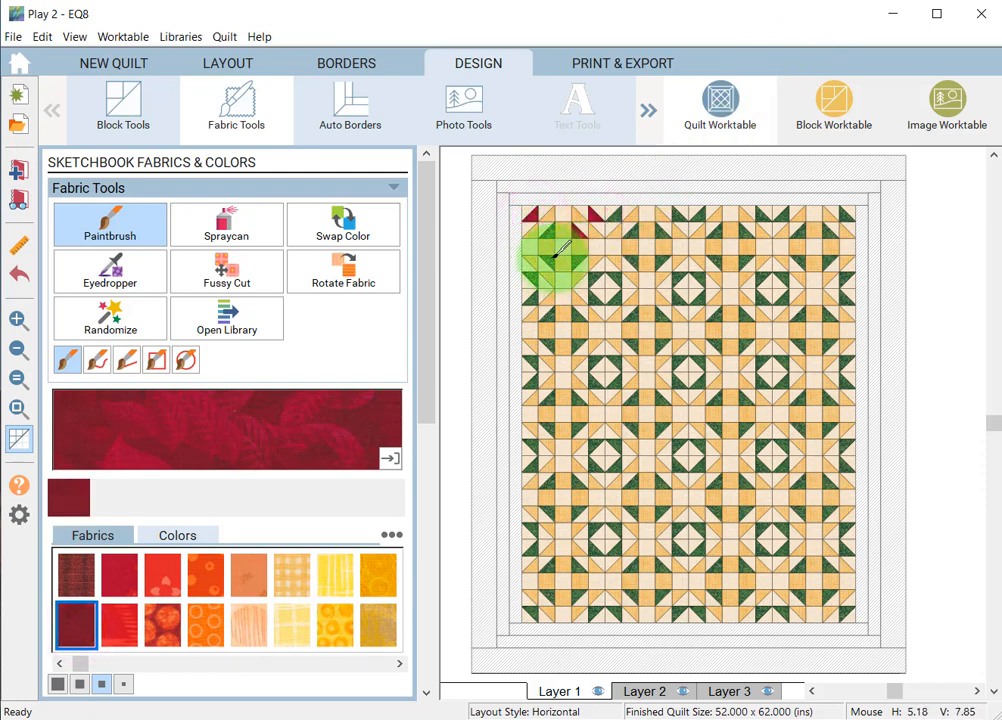
pyautogui.click(577, 261)
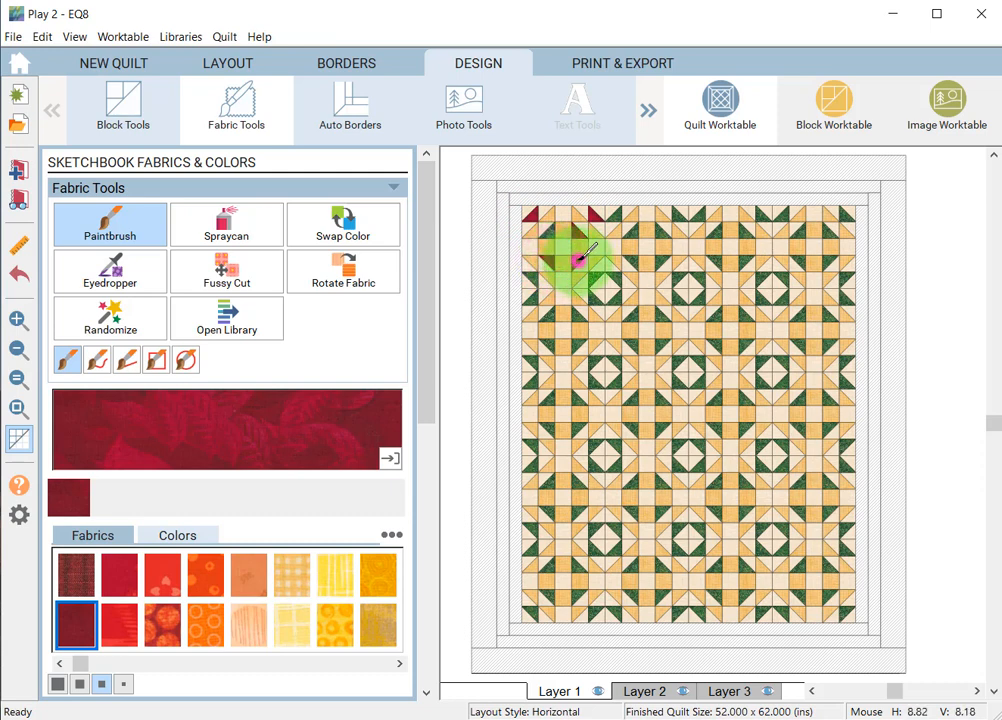
pyautogui.click(552, 232)
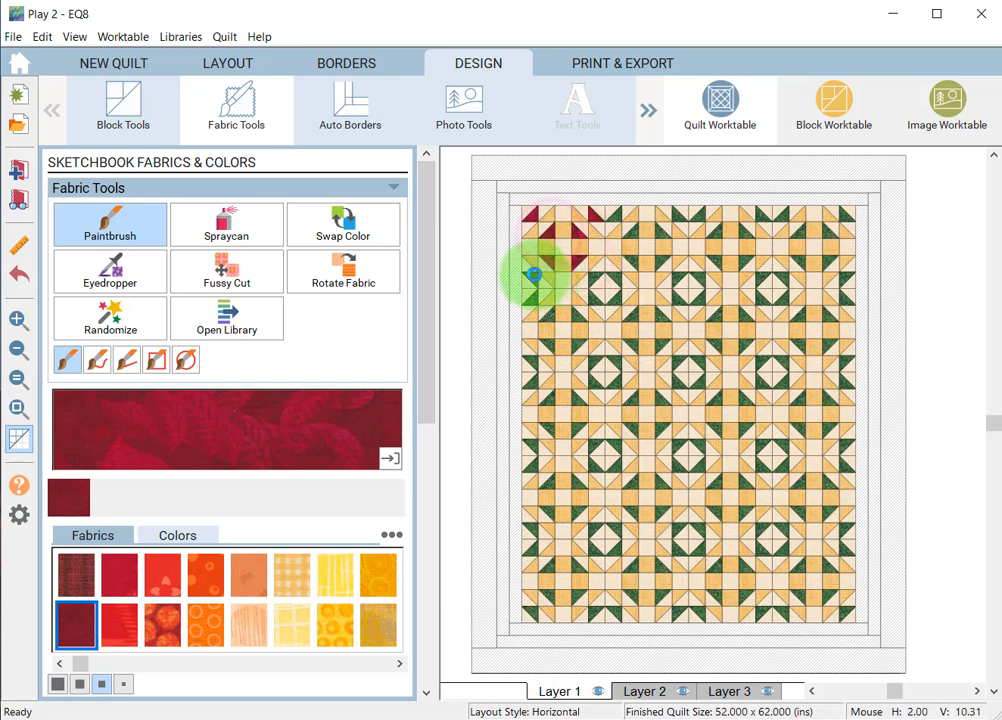
pyautogui.click(534, 275)
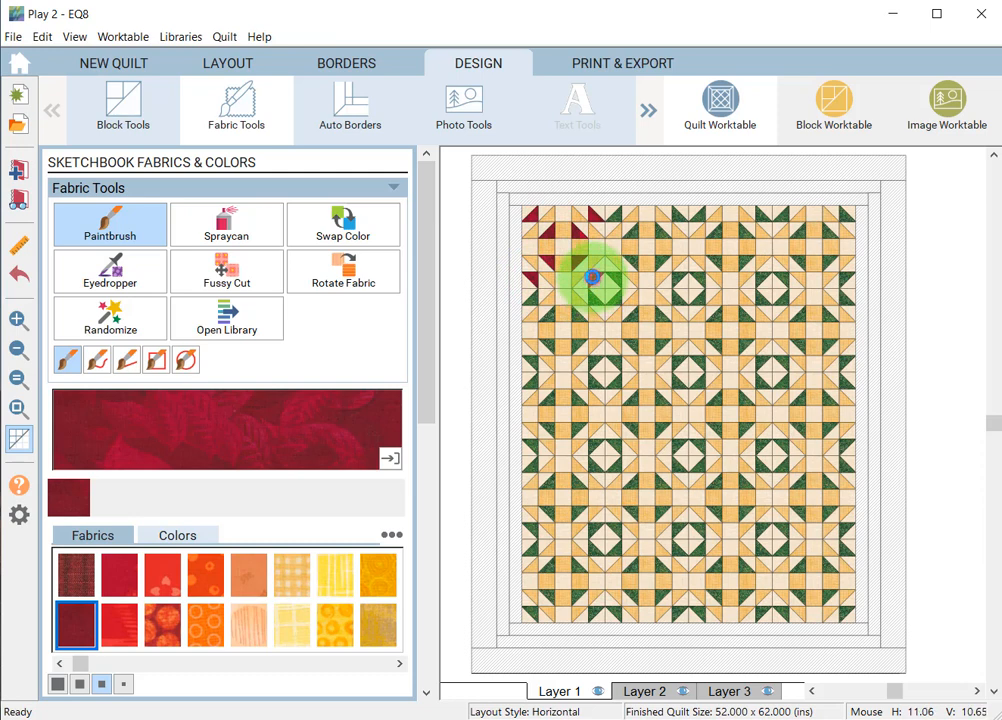
pyautogui.click(592, 277)
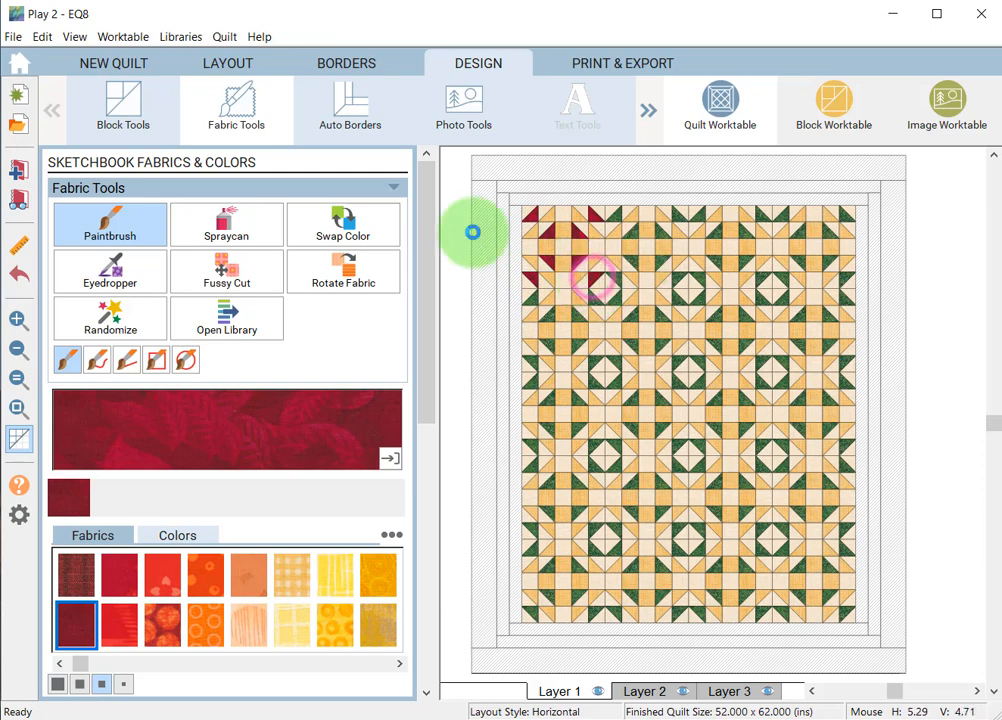
# Paint all orange squares and triangles of the quilt's upper-left block with the light blue dotted fabric
pyautogui.click(17, 319)
pyautogui.moveTo(503, 190); pyautogui.dragTo(615, 285)
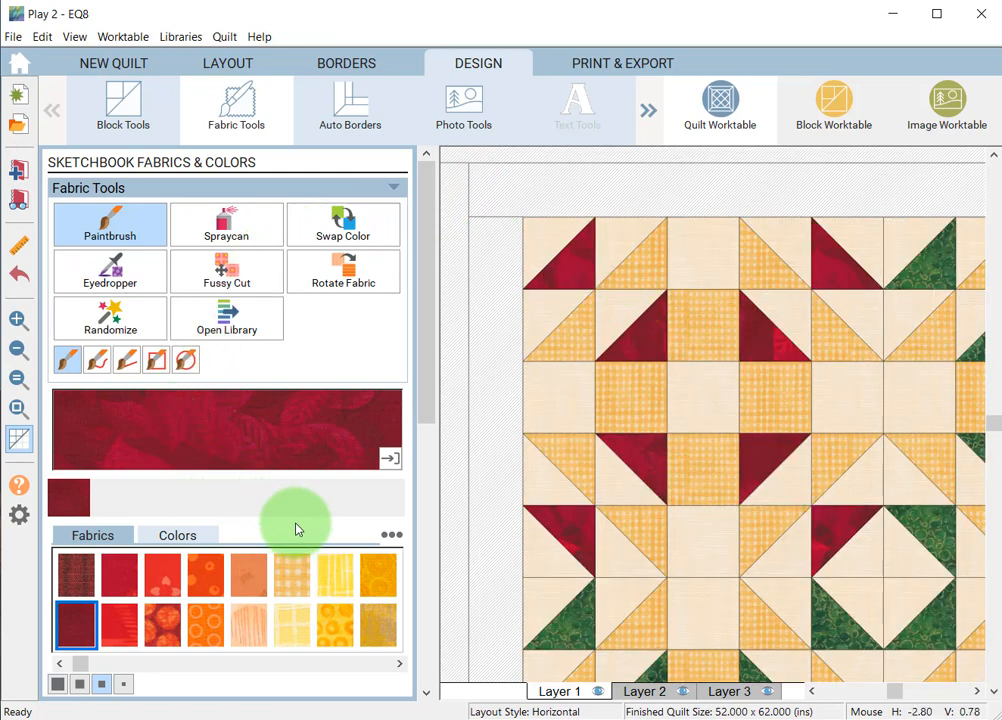
pyautogui.click(331, 663)
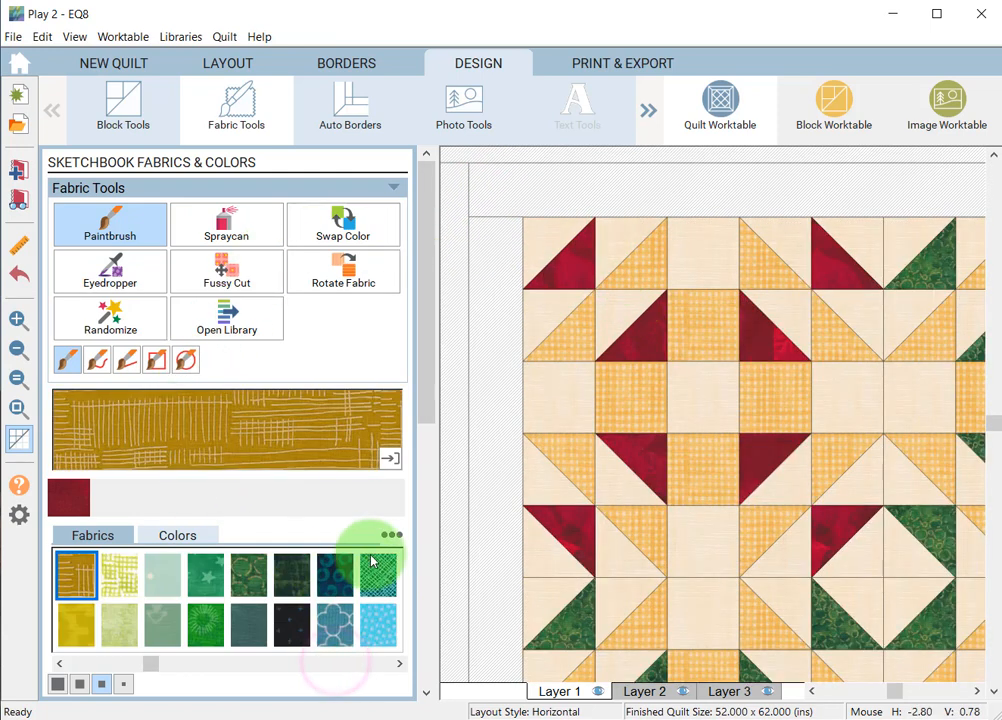
pyautogui.click(368, 632)
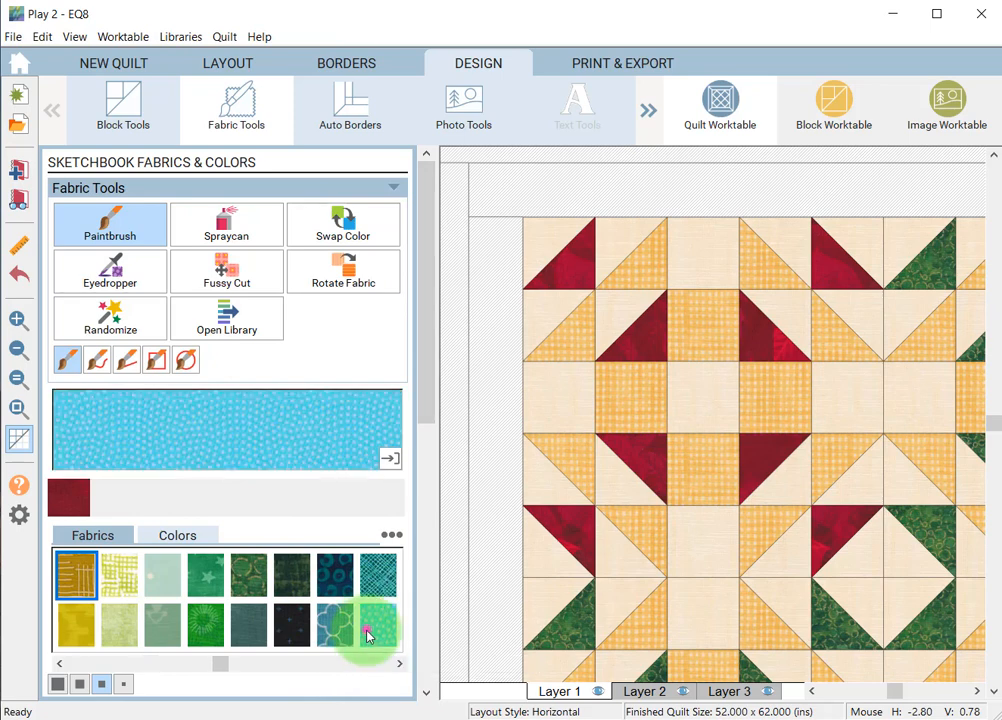
pyautogui.click(580, 324)
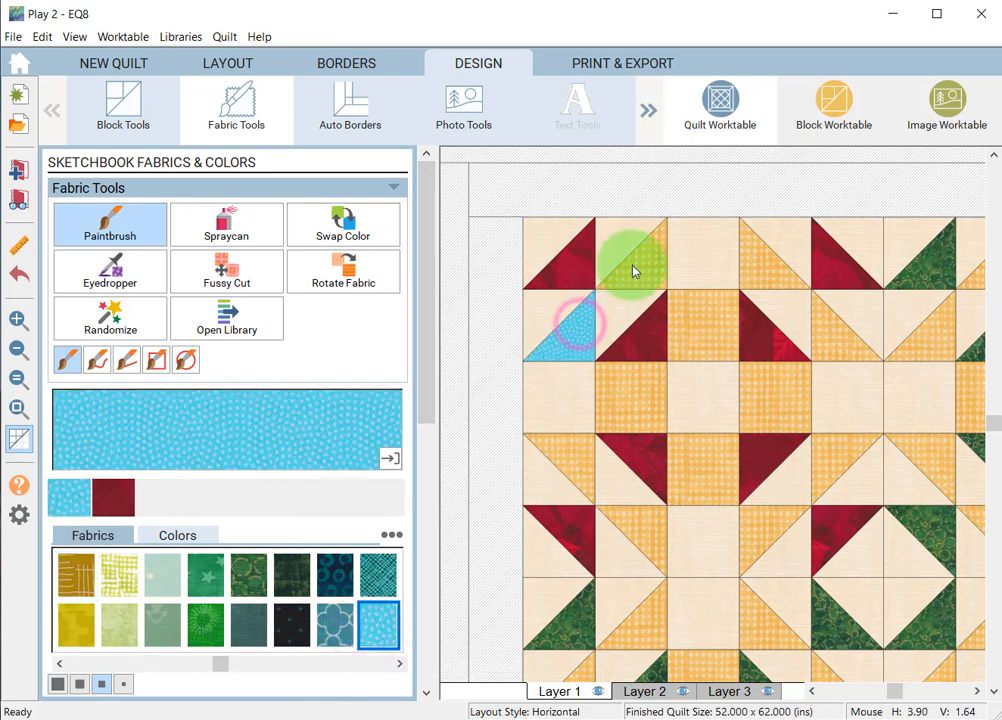
pyautogui.click(633, 262)
pyautogui.click(690, 318)
pyautogui.click(650, 387)
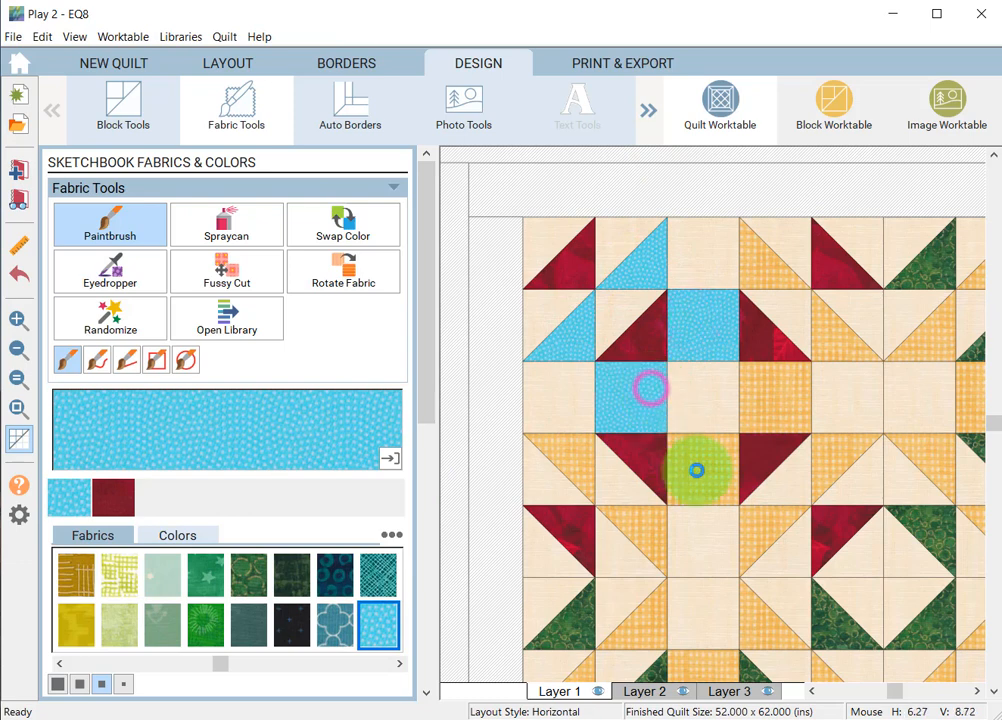
pyautogui.click(696, 470)
pyautogui.click(577, 456)
pyautogui.click(779, 389)
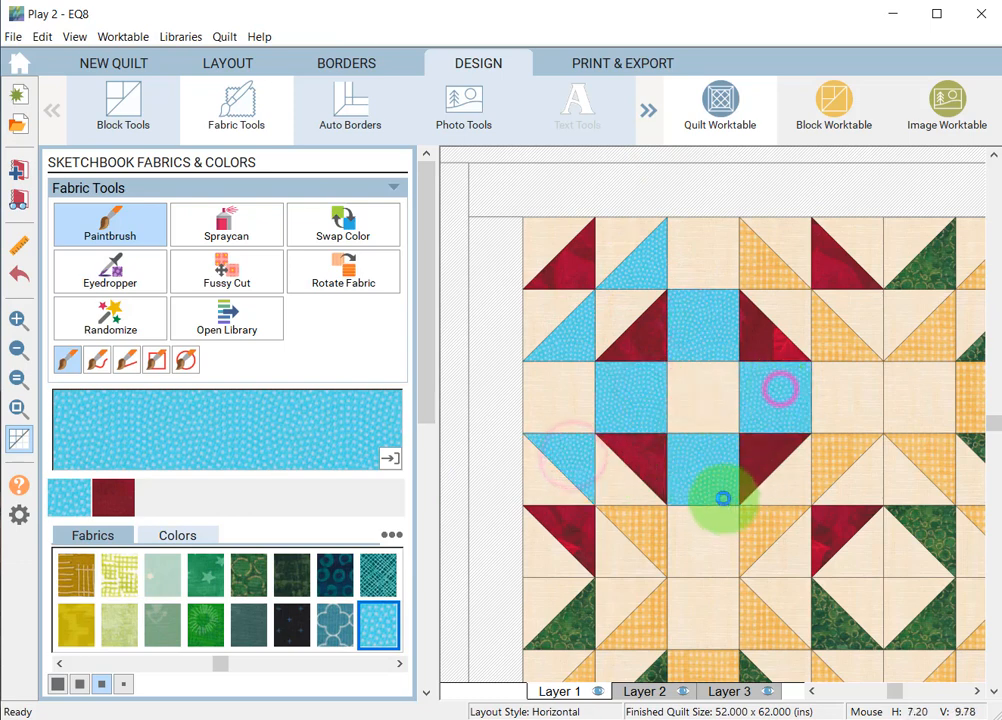
pyautogui.click(784, 268)
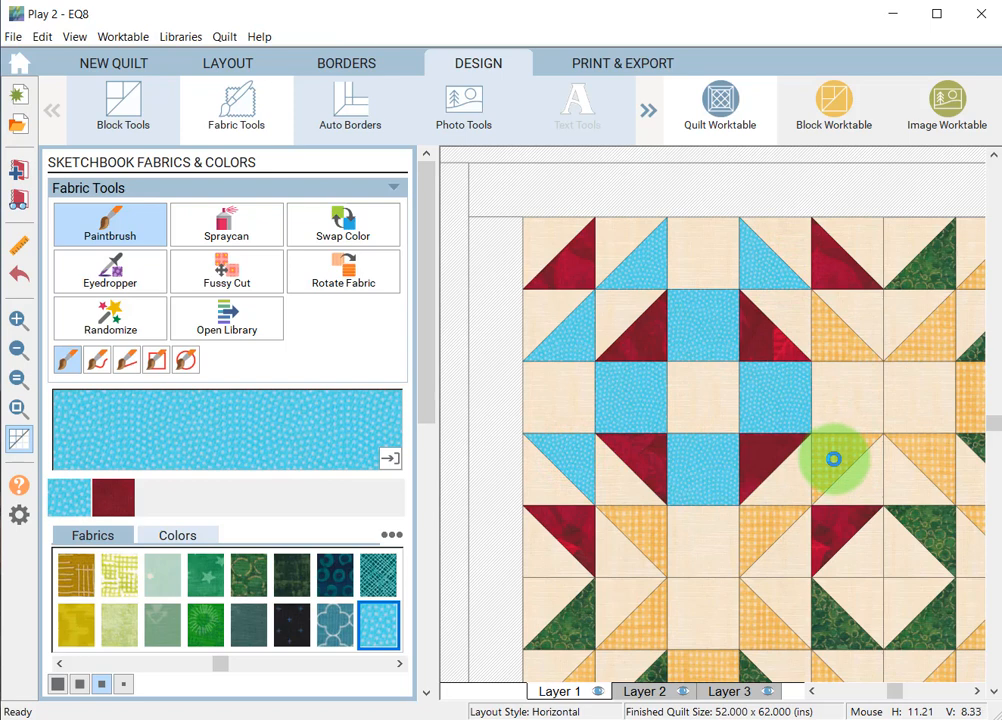
pyautogui.click(830, 459)
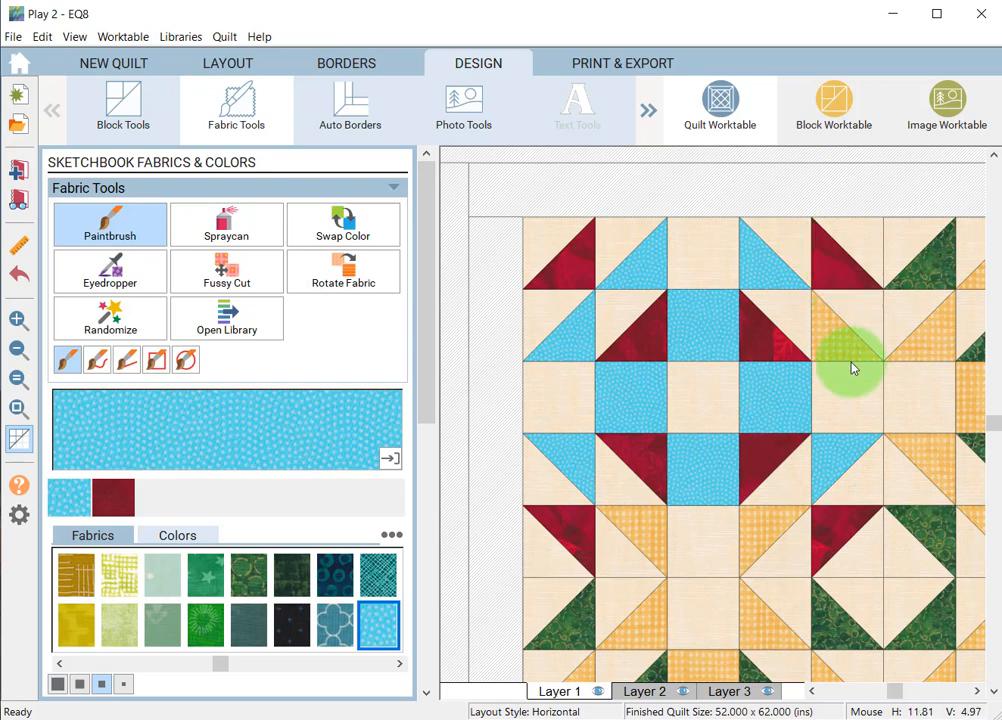
pyautogui.click(751, 540)
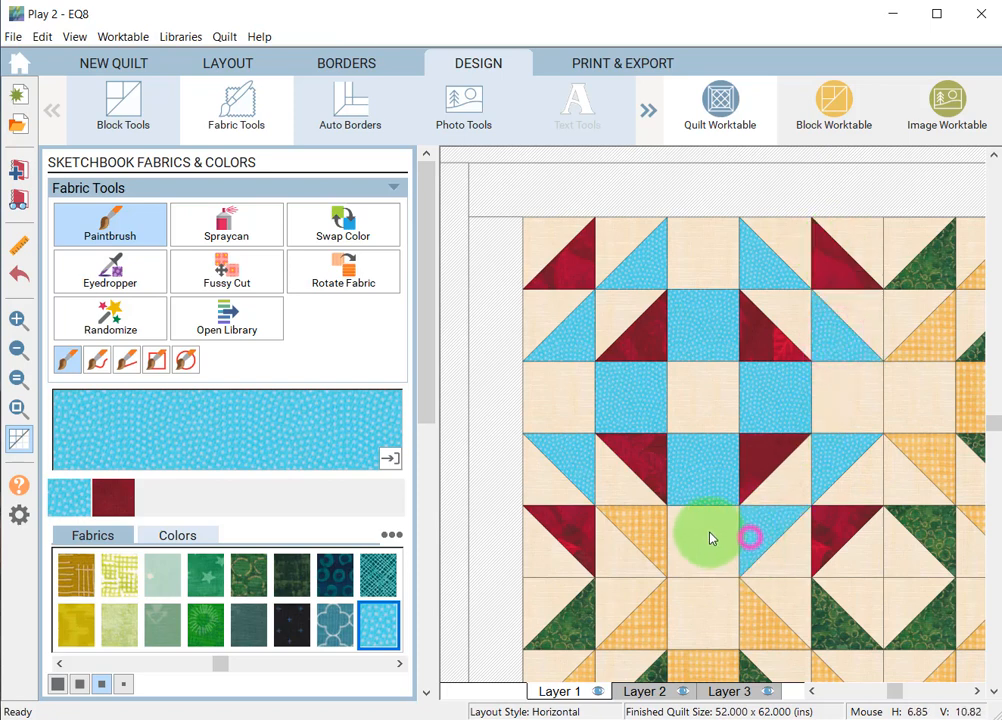
pyautogui.click(651, 521)
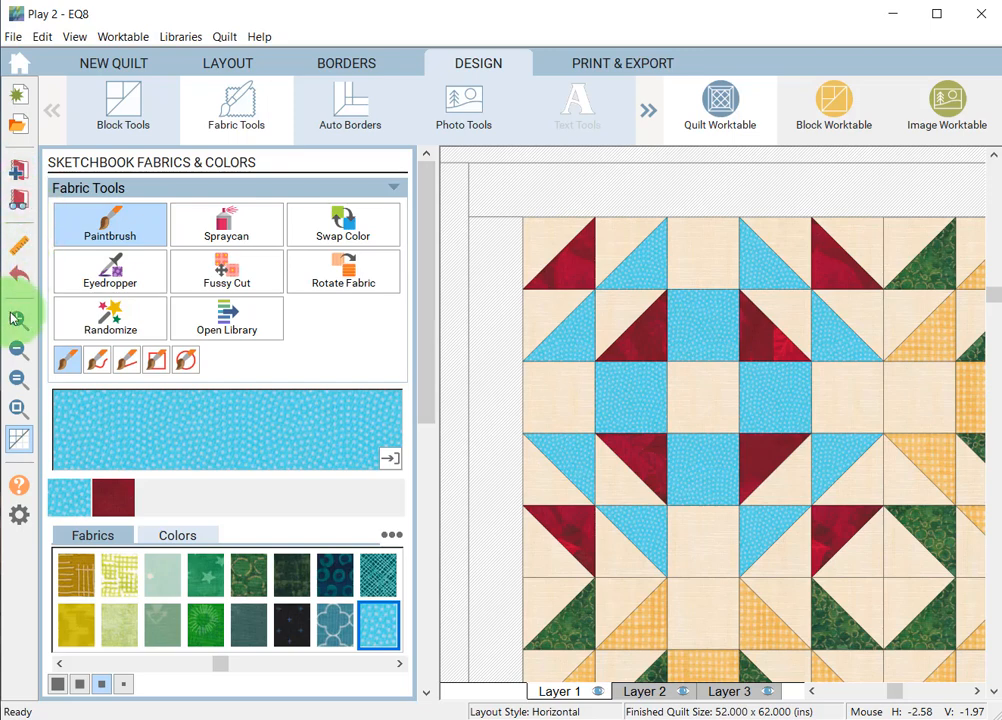
pyautogui.click(18, 379)
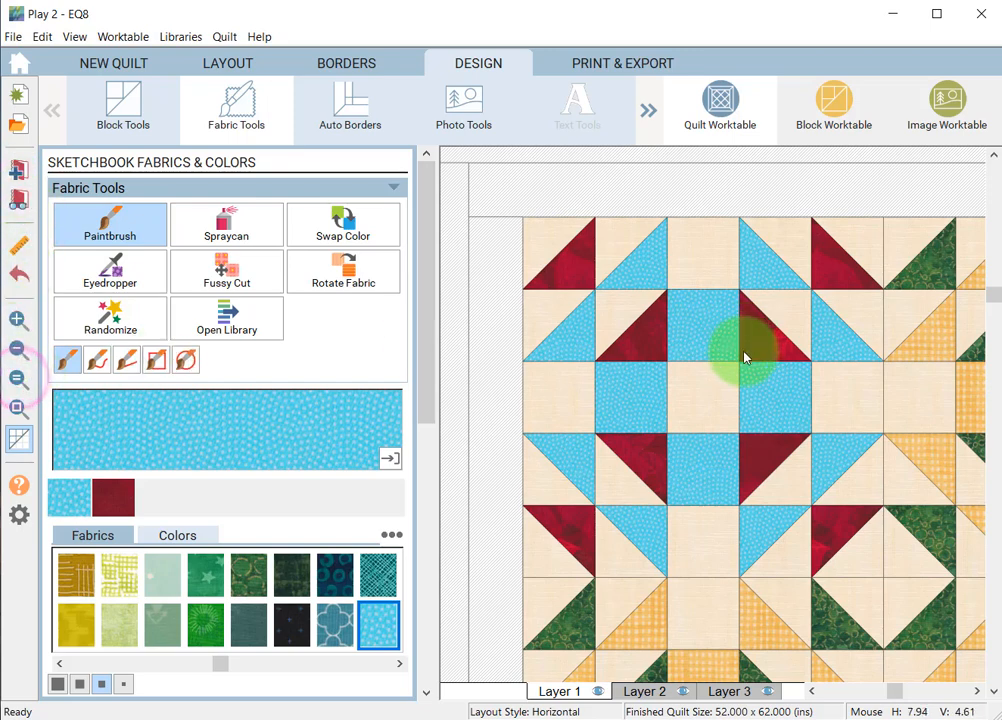
pyautogui.click(17, 410)
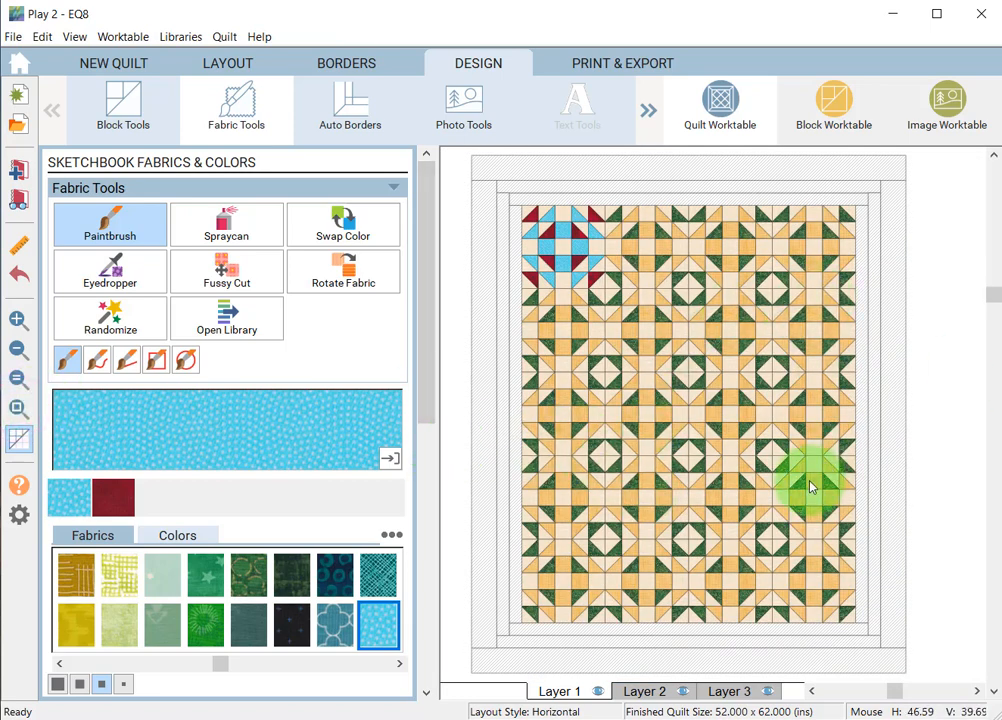
# Switch to the Block Worktable and start a new pieced EasyDraw block
pyautogui.click(131, 40)
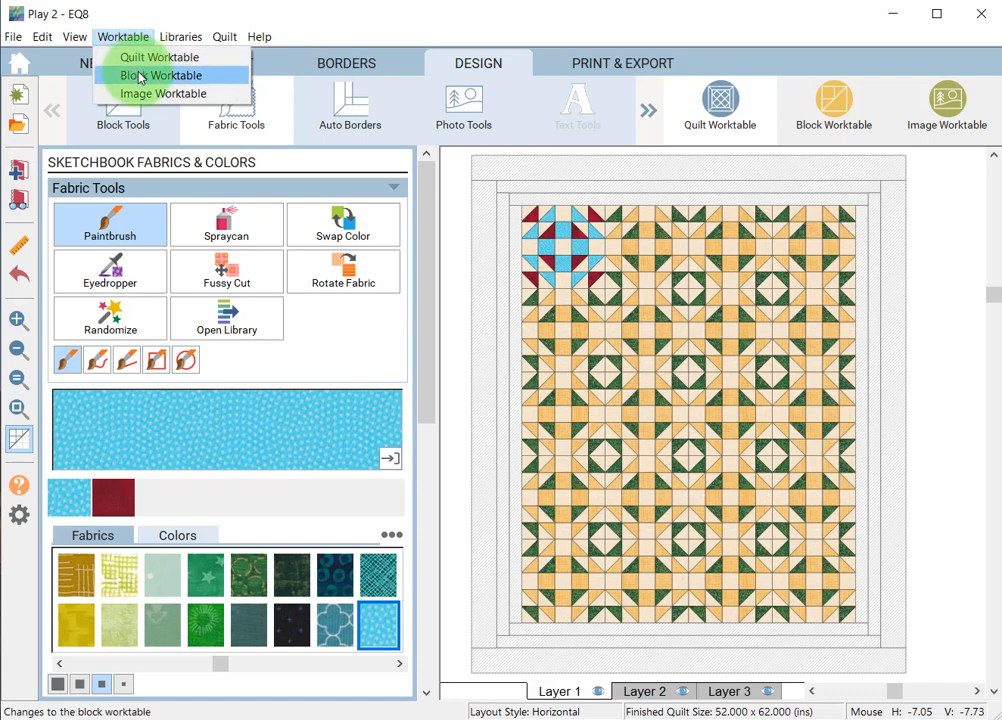
pyautogui.click(139, 76)
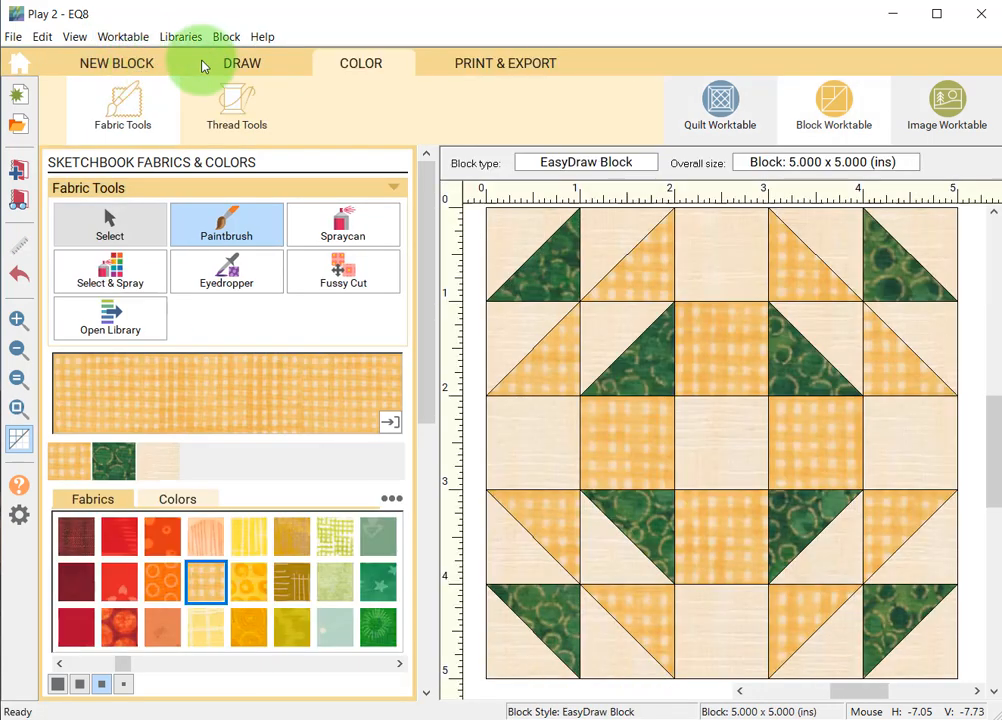
pyautogui.click(123, 63)
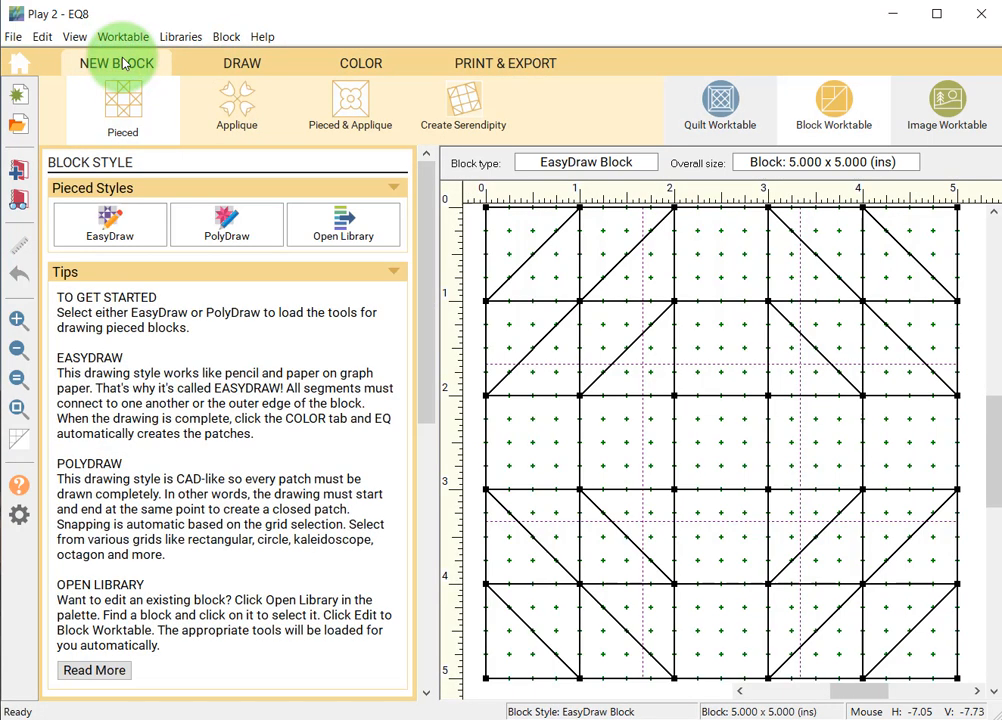
pyautogui.click(111, 222)
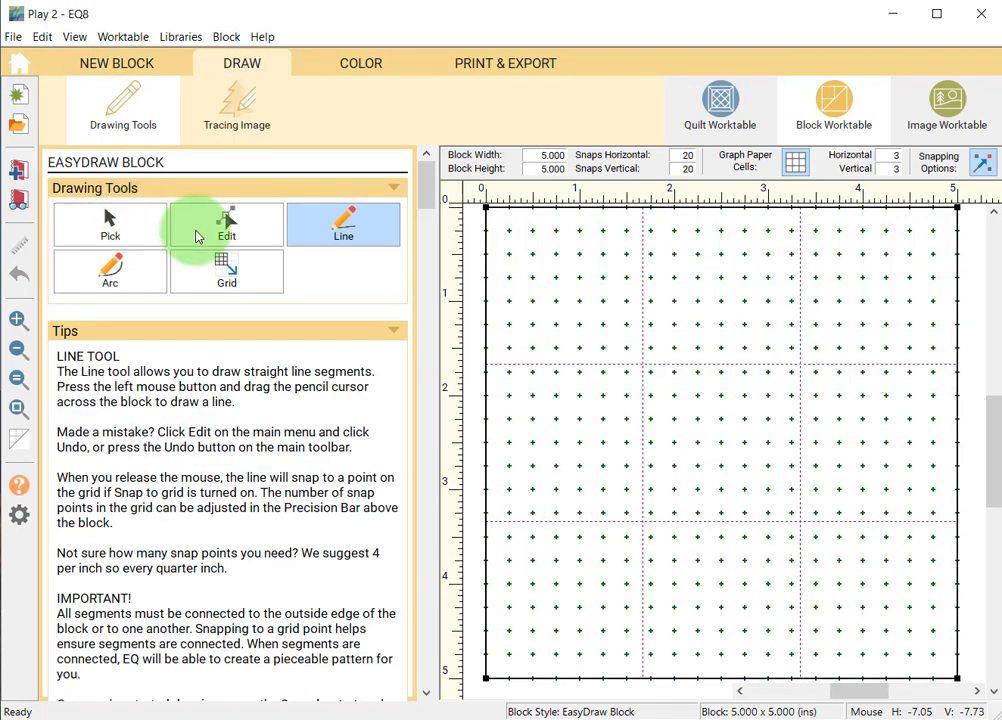
# Set the new block's width and height to 10 inches
pyautogui.doubleClick(537, 155)
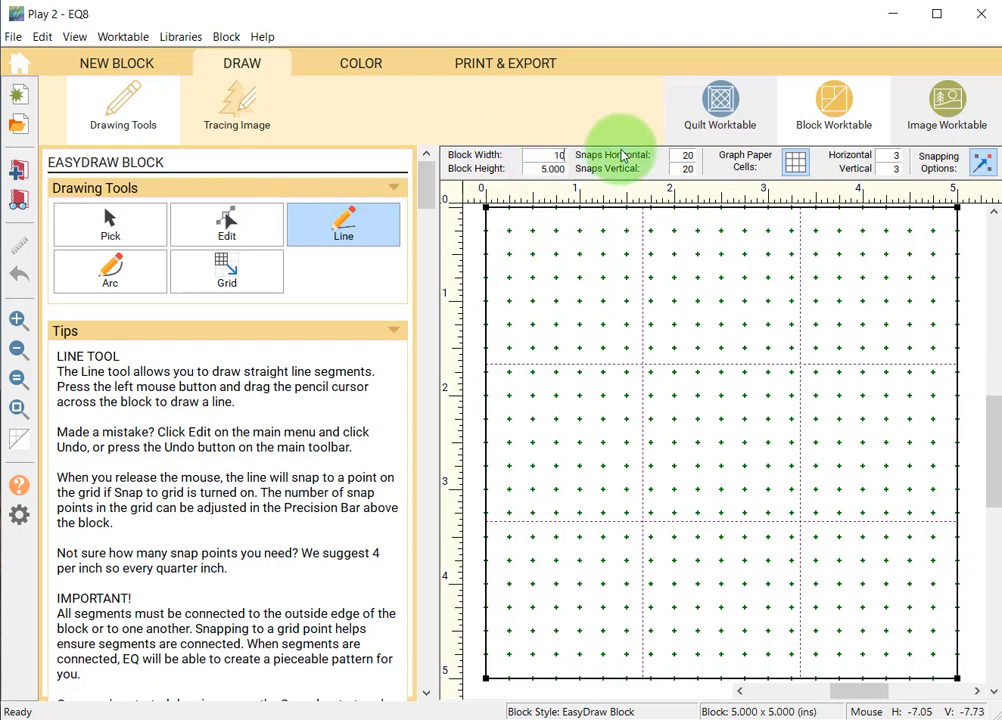
pyautogui.write('10')
pyautogui.press('Tab')
pyautogui.write('10')
pyautogui.press('Tab')
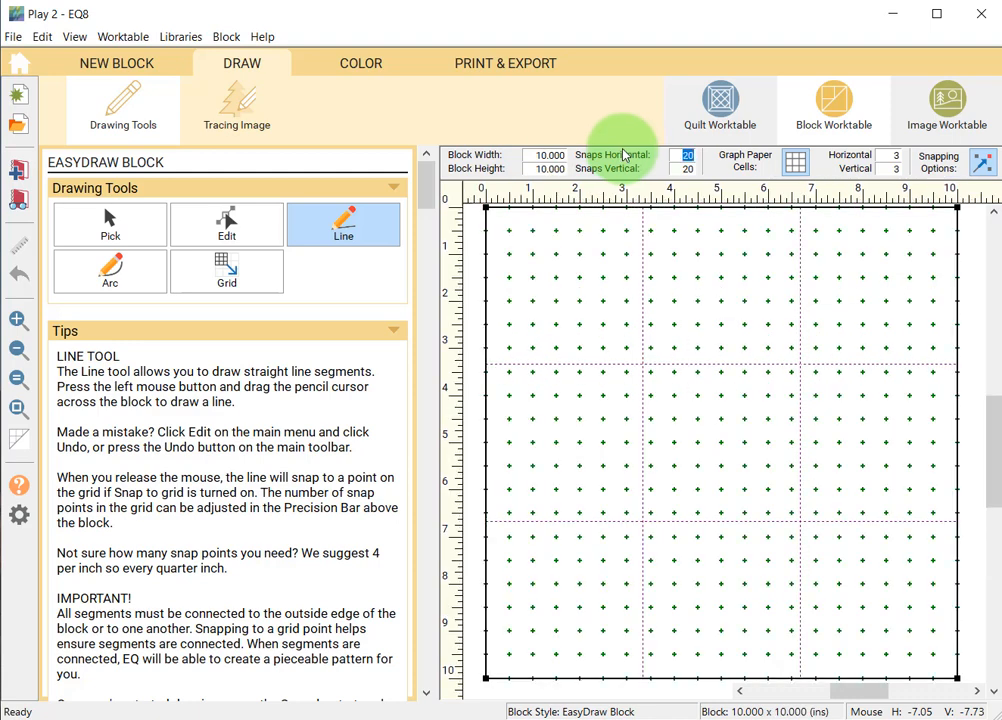
# Set the block's horizontal and vertical snaps to 5 and its graph paper cells to 5 by 5
pyautogui.press('Tab')
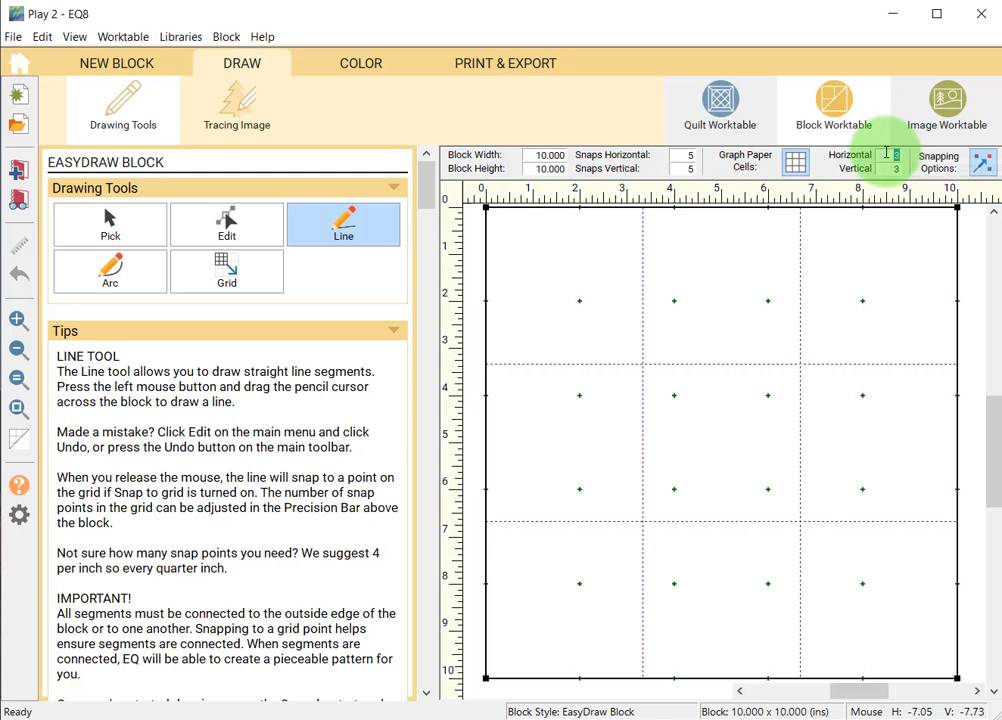
pyautogui.press('Tab')
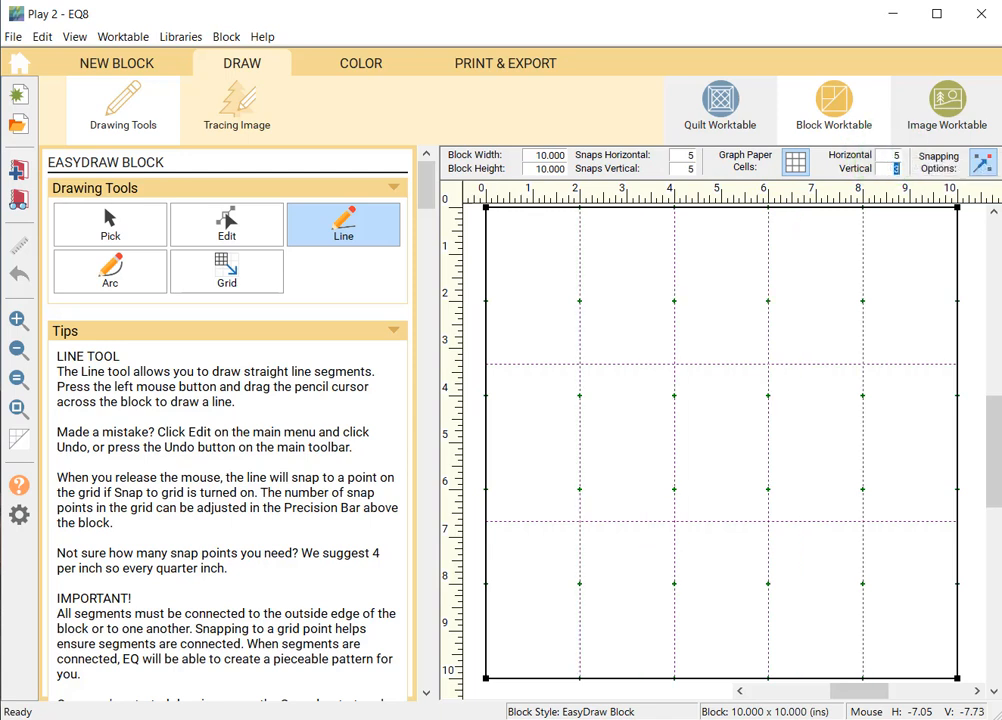
pyautogui.press('Tab')
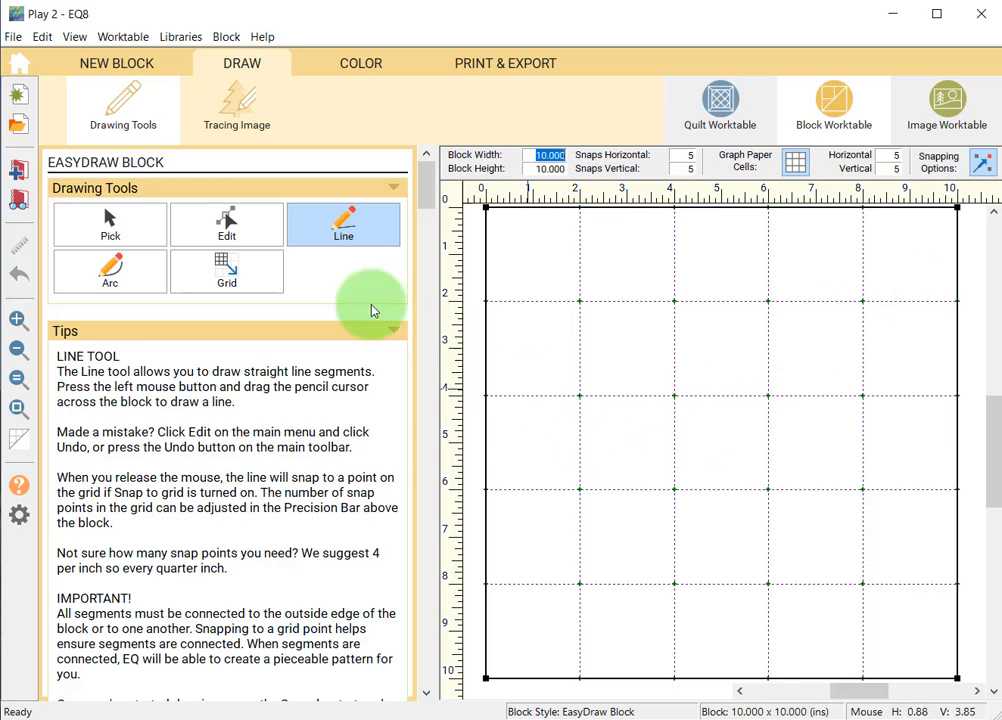
# Draw a grid of 5 columns and 5 rows across the whole block with the Grid tool
pyautogui.click(227, 268)
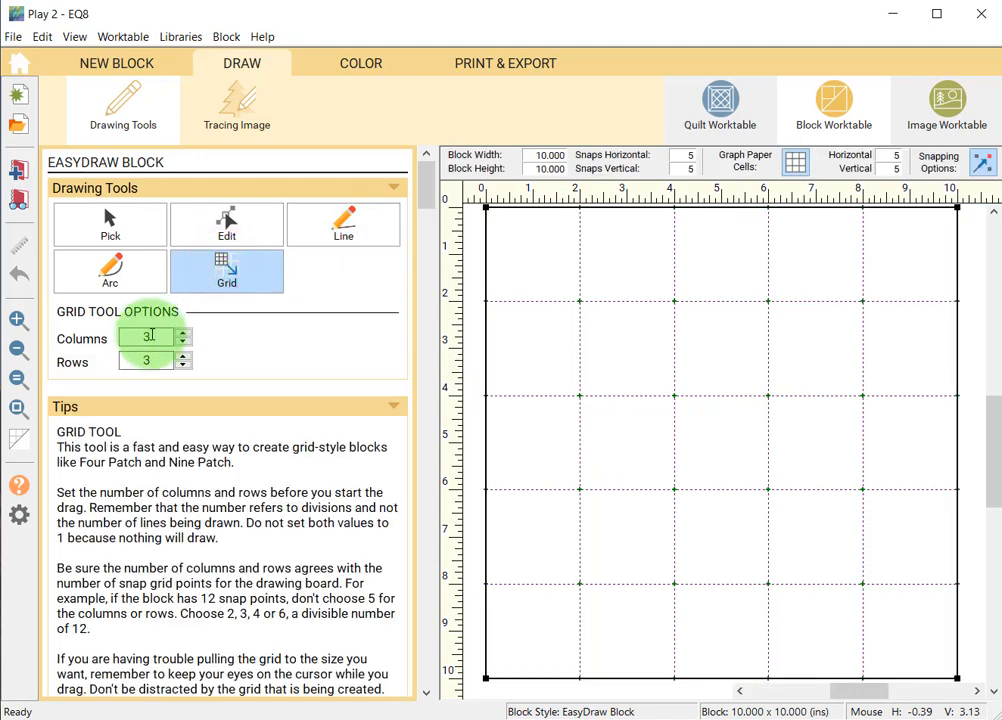
pyautogui.doubleClick(155, 338)
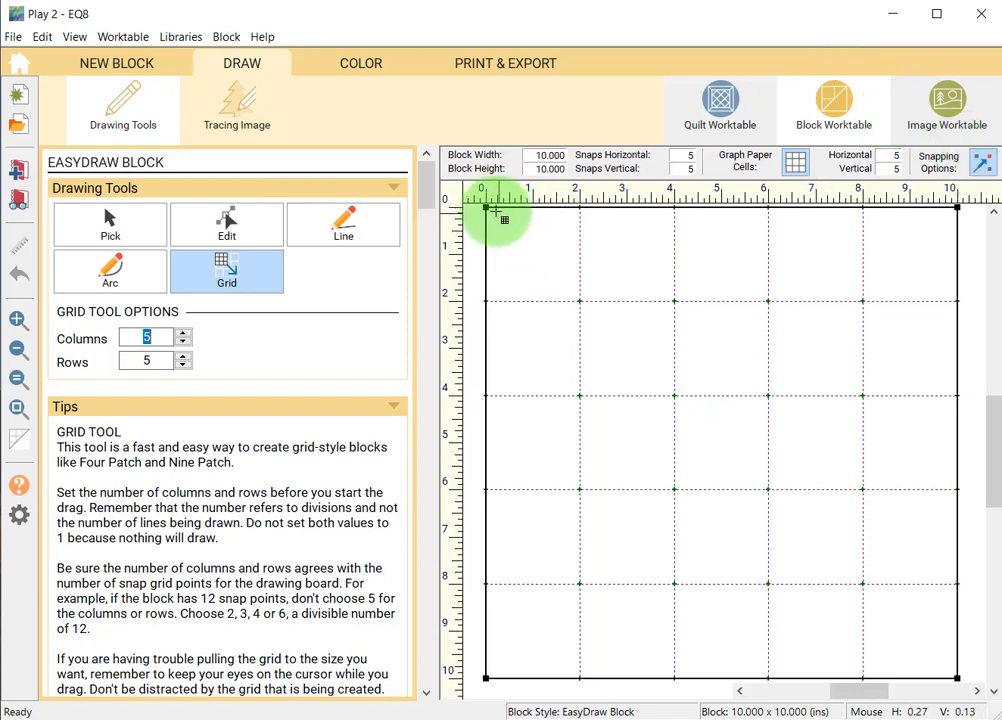
pyautogui.moveTo(493, 215)
pyautogui.mouseDown()
pyautogui.moveTo(1000, 660)
pyautogui.moveTo(775, 680)
pyautogui.moveTo(959, 680)
pyautogui.mouseUp()
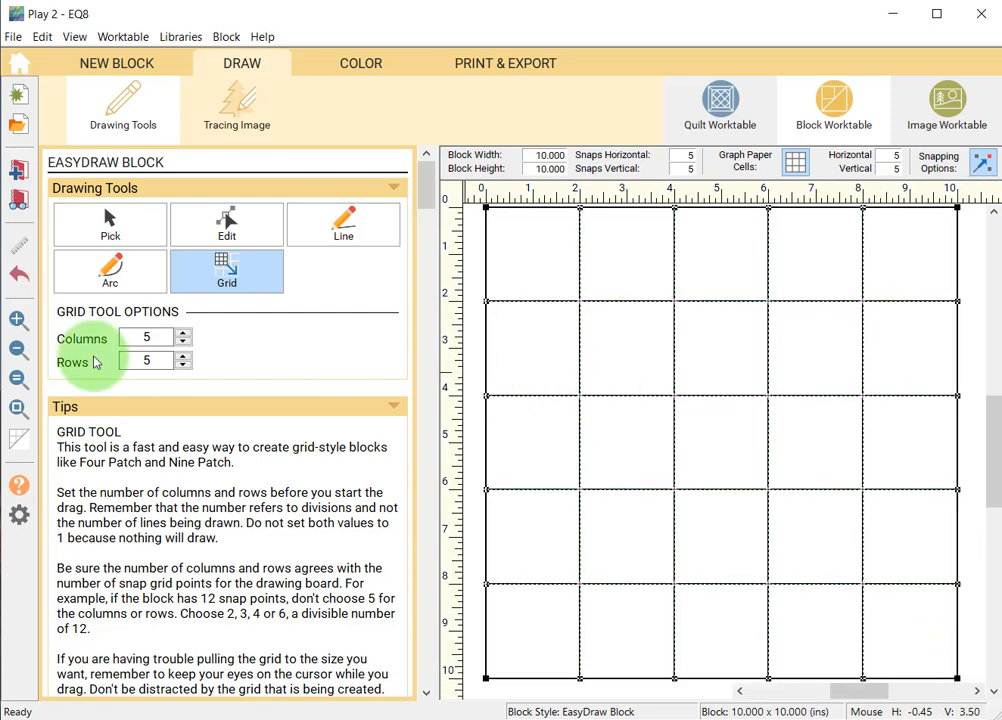
# Draw diagonals with the Line tool through the 2-by-2 squares in both upper corners, splitting each square parallel to its corner cut
pyautogui.click(347, 226)
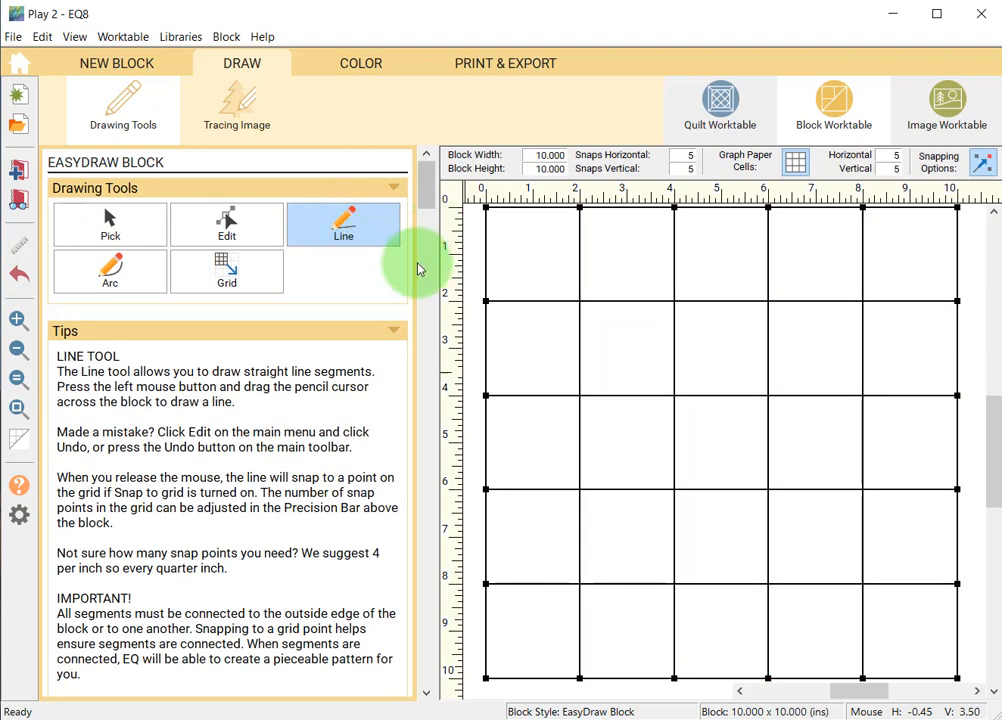
pyautogui.moveTo(486, 300); pyautogui.dragTo(589, 196)
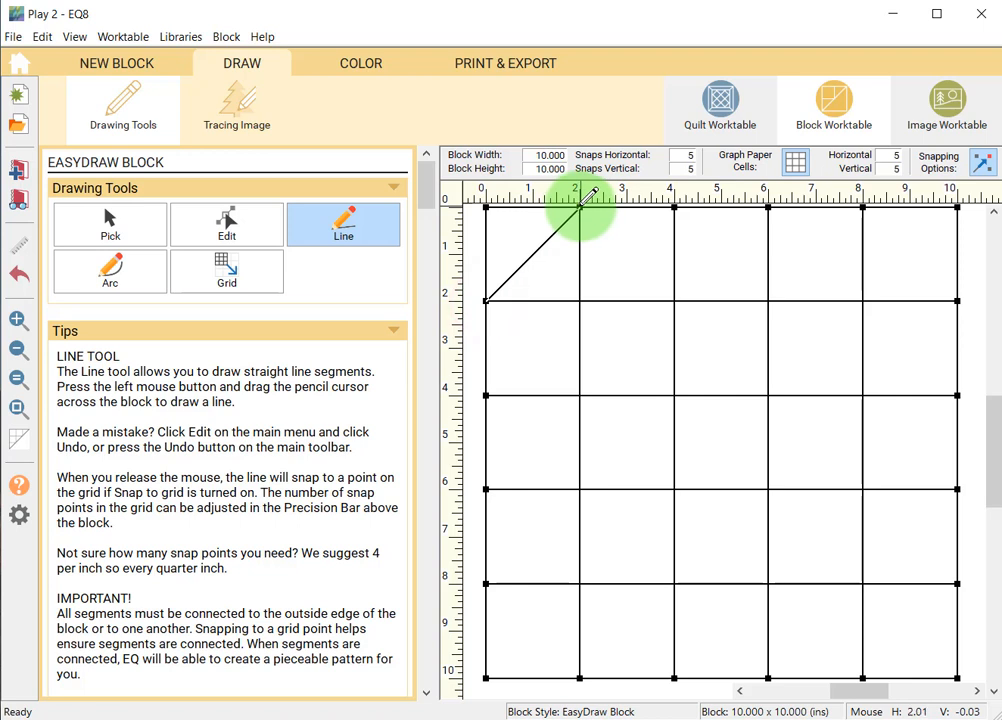
pyautogui.moveTo(487, 397)
pyautogui.mouseDown()
pyautogui.moveTo(613, 214)
pyautogui.moveTo(690, 208)
pyautogui.moveTo(676, 208)
pyautogui.mouseUp()
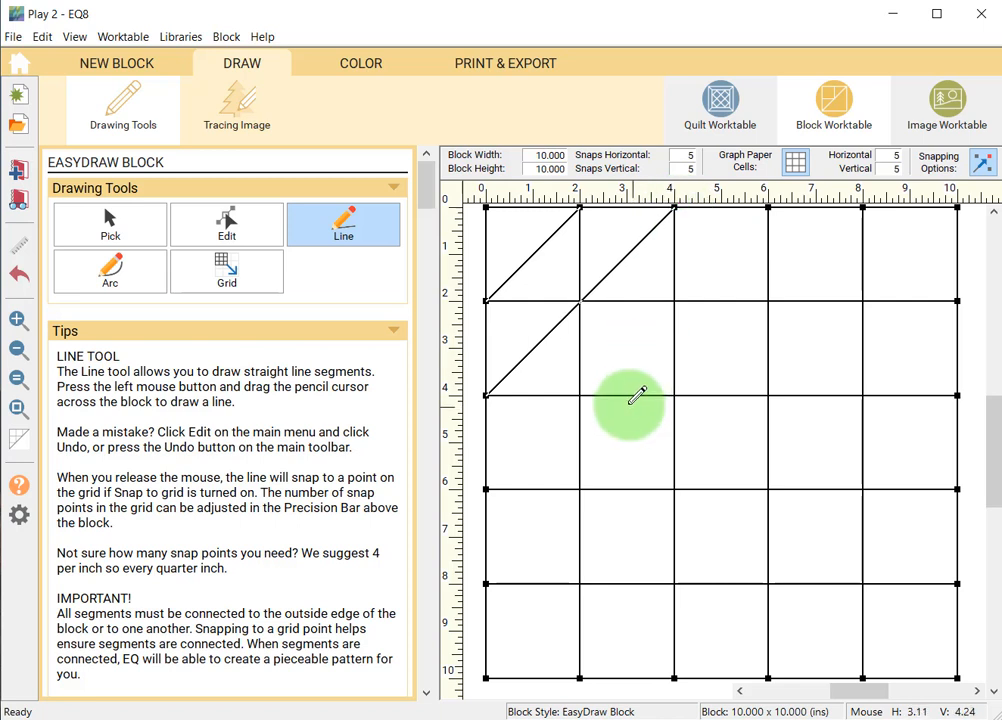
pyautogui.moveTo(582, 396); pyautogui.dragTo(680, 296)
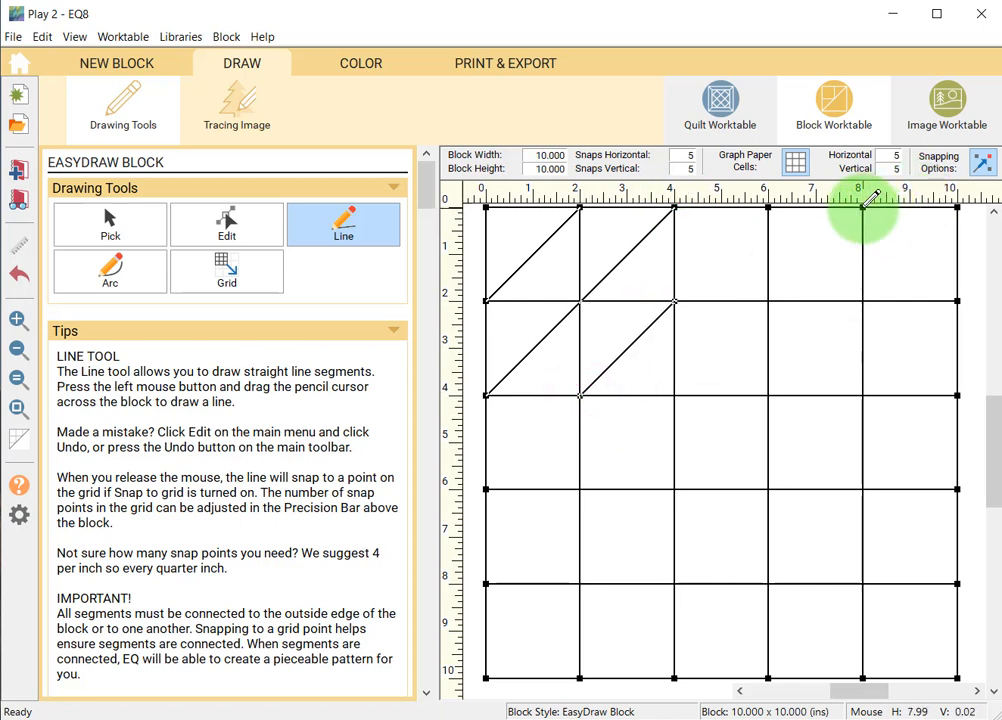
pyautogui.moveTo(862, 207); pyautogui.dragTo(958, 300)
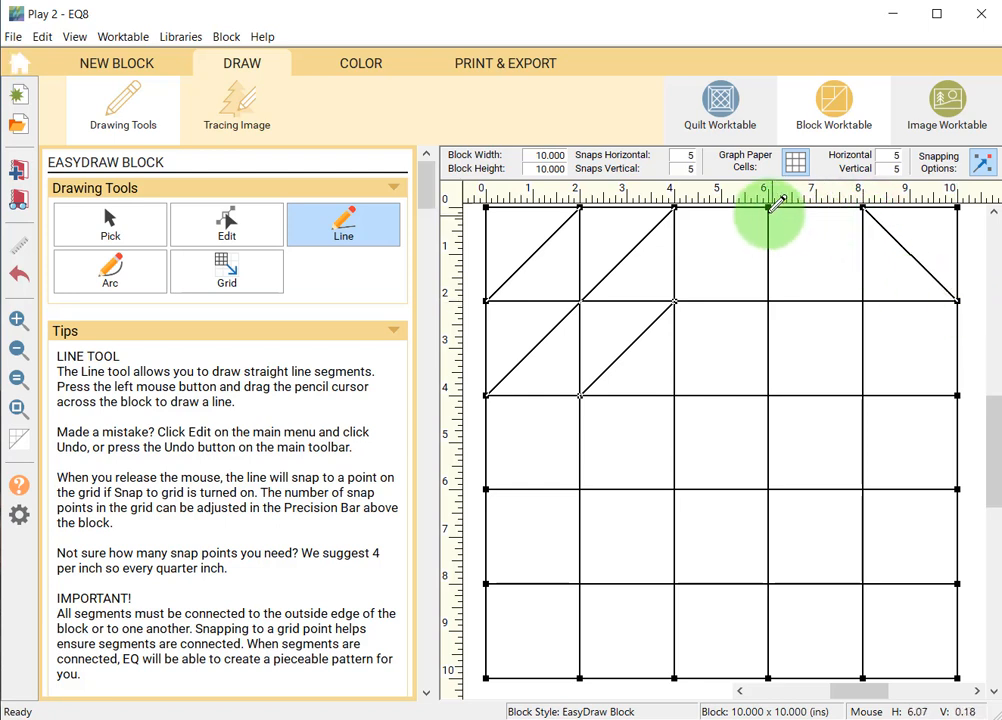
pyautogui.moveTo(768, 211)
pyautogui.mouseDown()
pyautogui.moveTo(942, 400)
pyautogui.moveTo(958, 396)
pyautogui.mouseUp()
pyautogui.moveTo(770, 300); pyautogui.dragTo(875, 391)
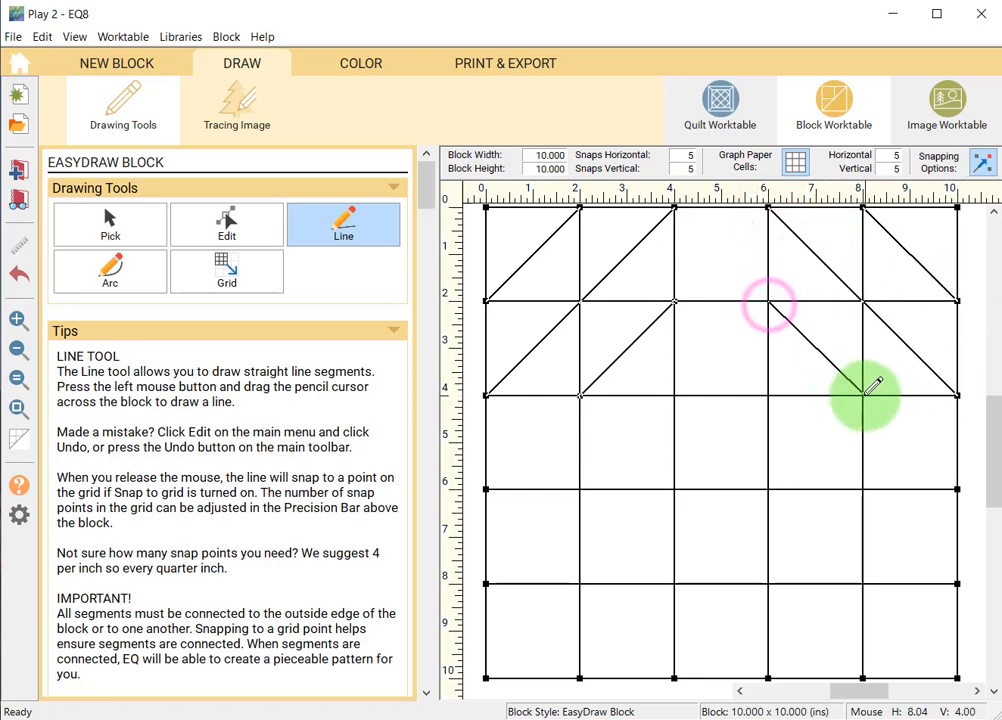
# Draw matching diagonals through the 2-by-2 squares in both lower corners, slanted so they cut across the block's corners
pyautogui.moveTo(958, 489); pyautogui.dragTo(768, 676)
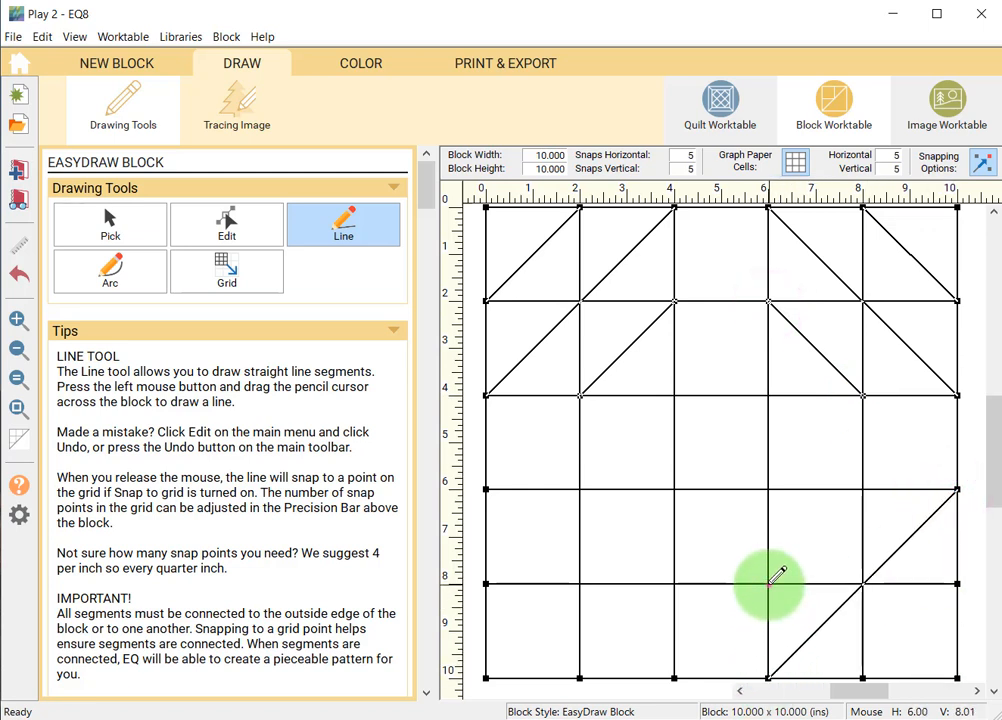
pyautogui.moveTo(771, 581)
pyautogui.mouseDown()
pyautogui.moveTo(857, 478)
pyautogui.moveTo(870, 482)
pyautogui.moveTo(864, 488)
pyautogui.mouseUp()
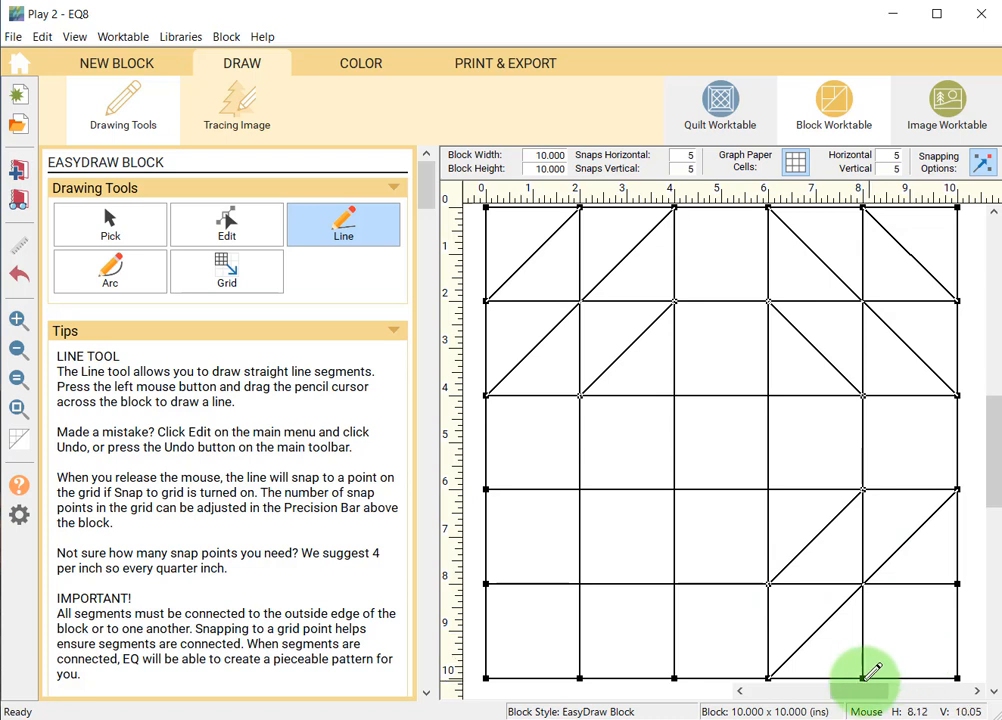
pyautogui.moveTo(865, 677)
pyautogui.mouseDown()
pyautogui.moveTo(966, 588)
pyautogui.moveTo(957, 586)
pyautogui.mouseUp()
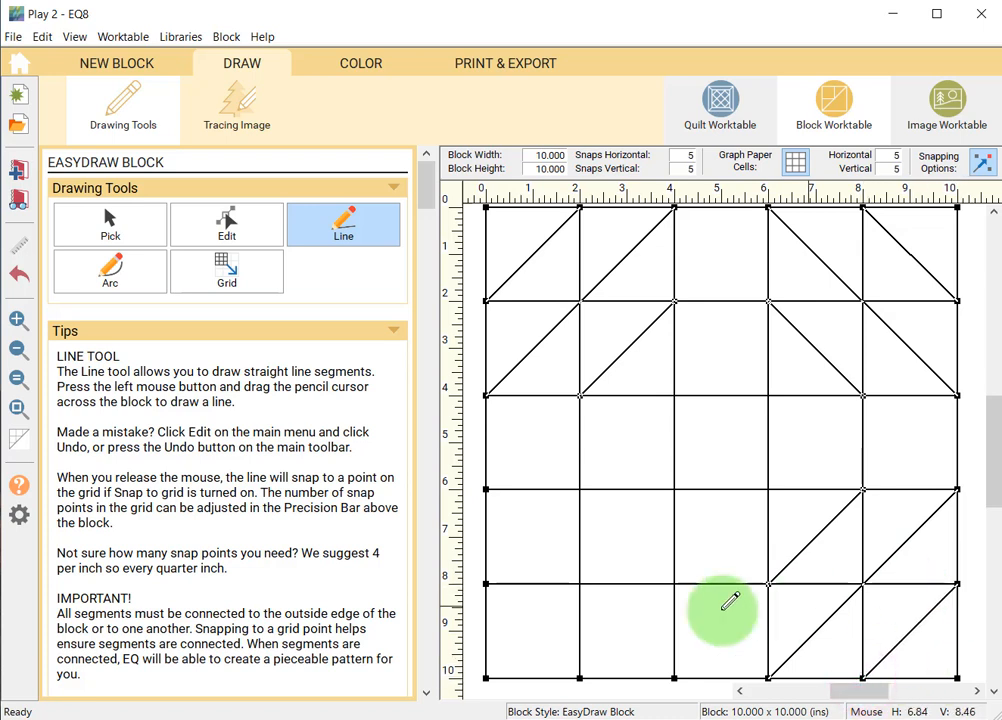
pyautogui.click(487, 490)
pyautogui.moveTo(670, 632)
pyautogui.mouseDown()
pyautogui.moveTo(682, 664)
pyautogui.moveTo(675, 676)
pyautogui.mouseUp()
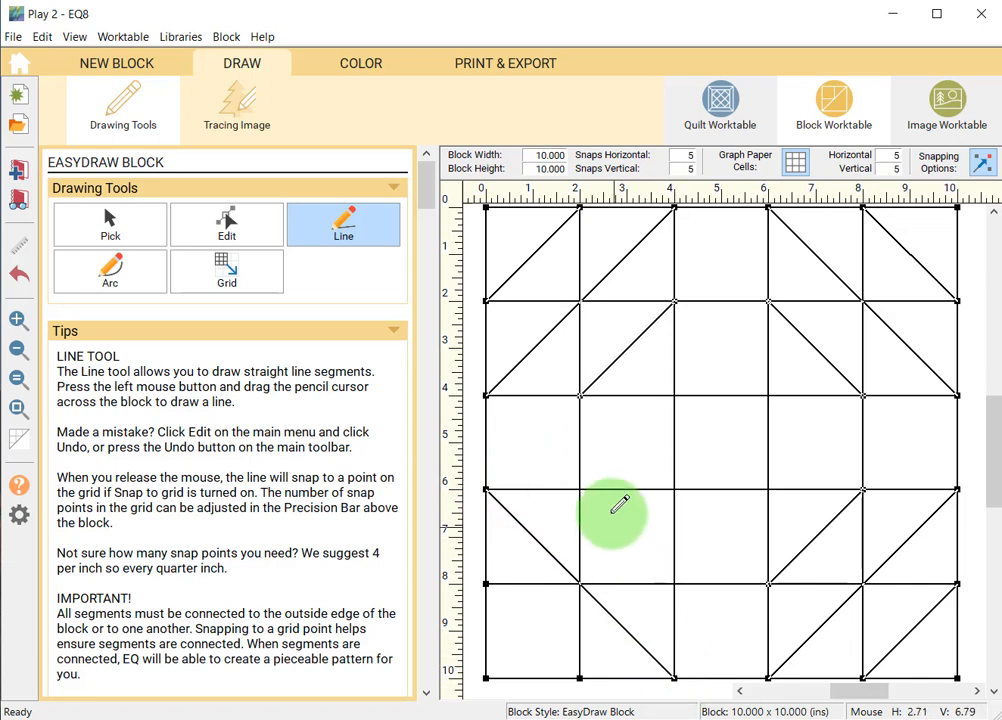
pyautogui.moveTo(580, 490)
pyautogui.mouseDown()
pyautogui.moveTo(626, 519)
pyautogui.moveTo(675, 584)
pyautogui.mouseUp()
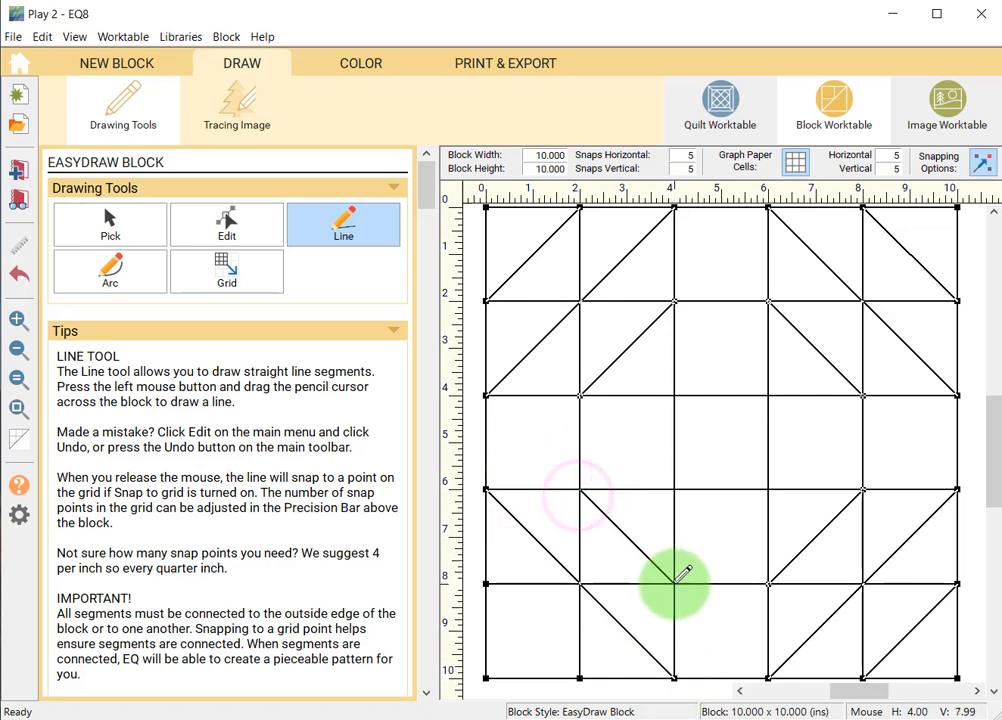
pyautogui.moveTo(487, 584); pyautogui.dragTo(580, 678)
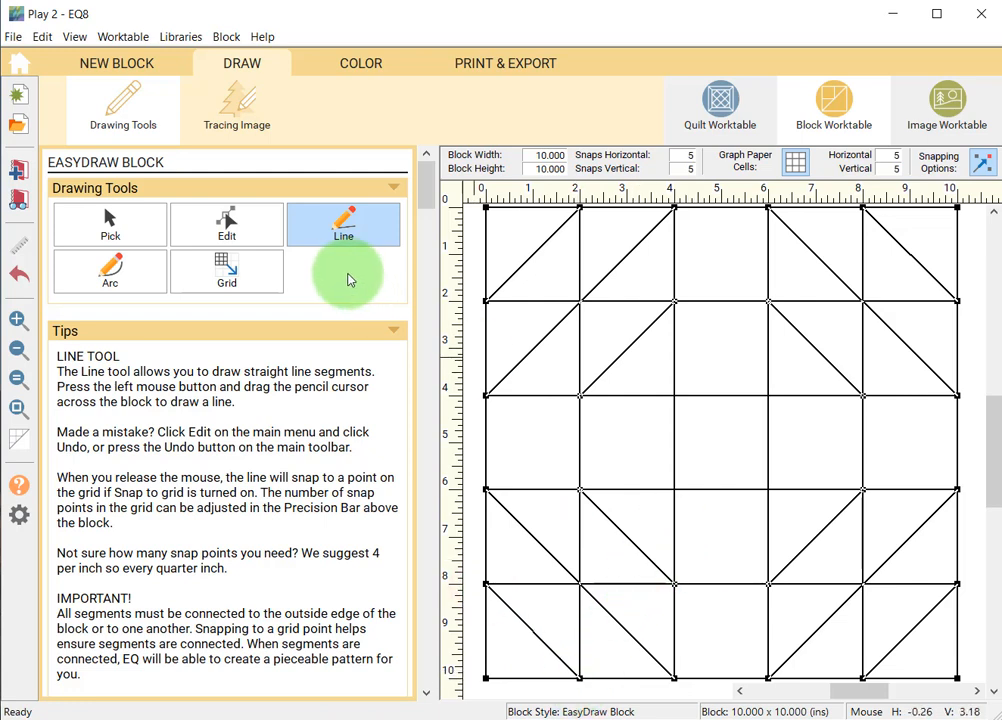
# Paint the center square and the middle square on each of the block's four edges with the cream textured fabric
pyautogui.click(368, 63)
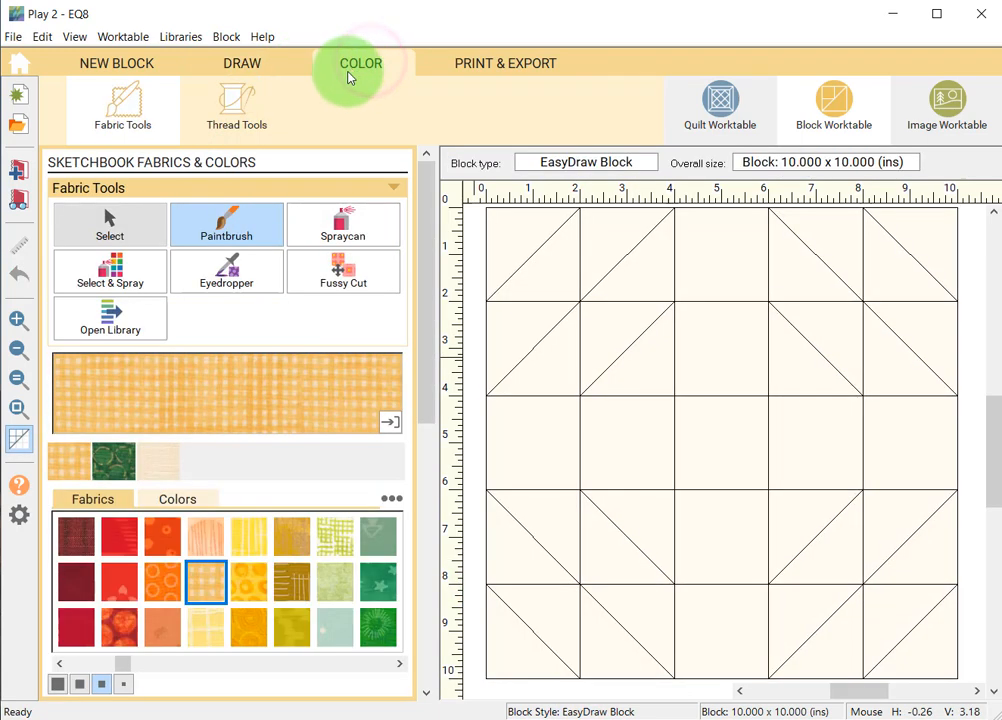
pyautogui.click(335, 583)
pyautogui.click(347, 664)
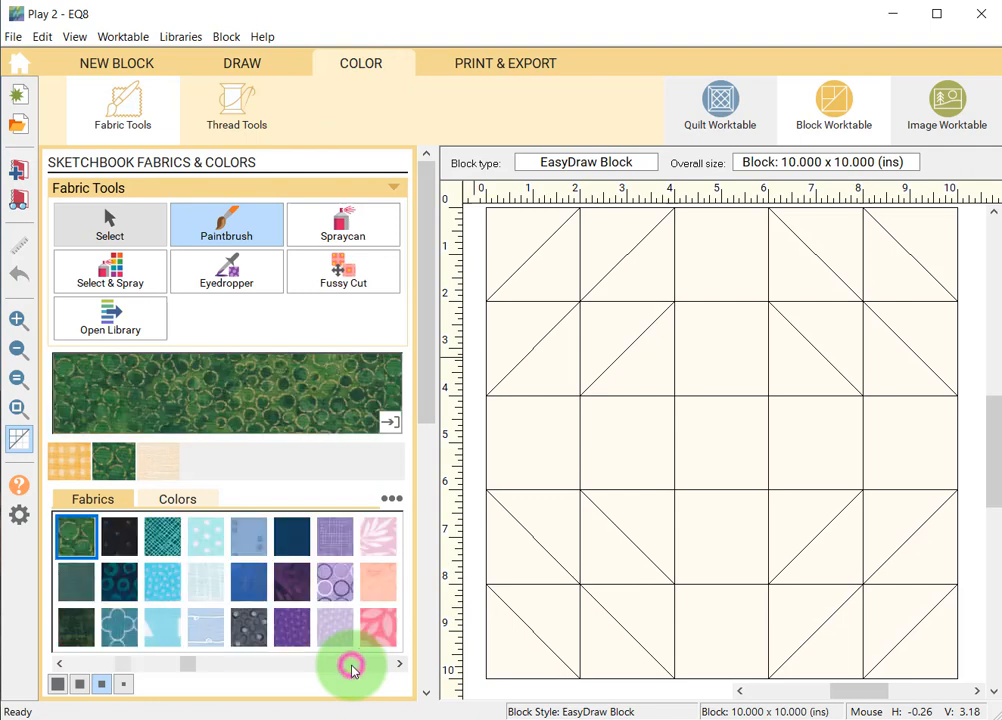
pyautogui.click(365, 664)
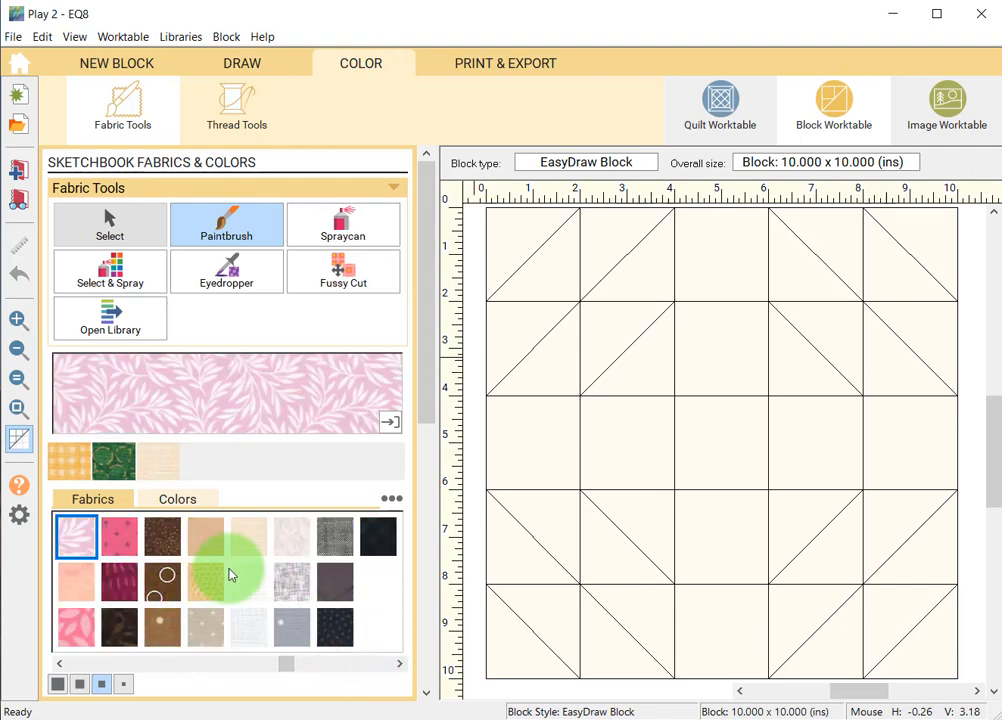
pyautogui.click(249, 537)
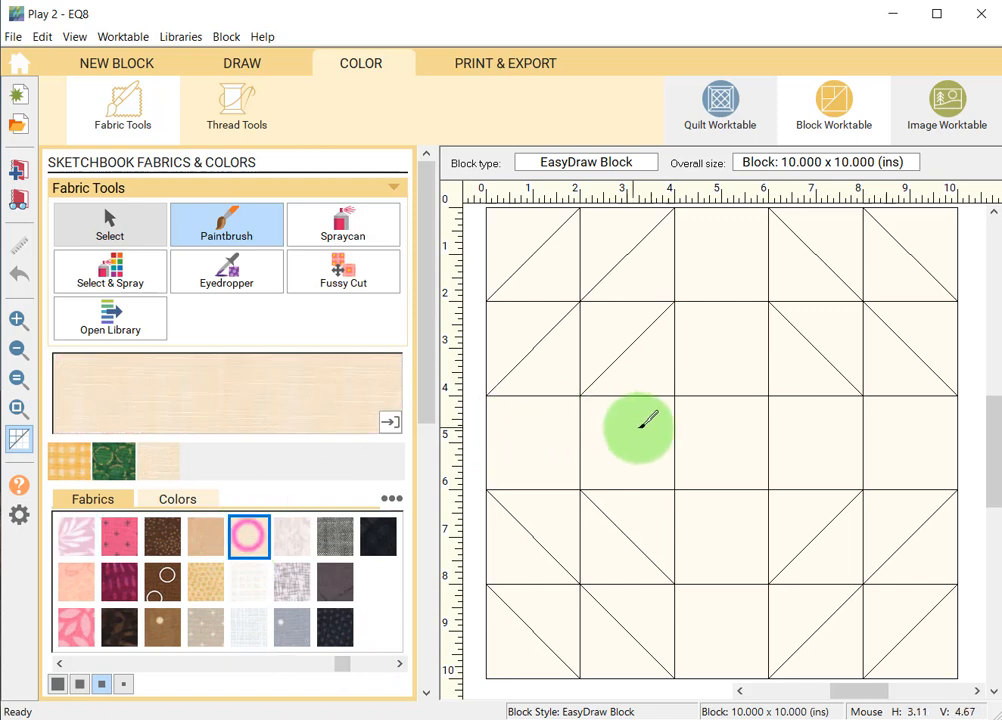
pyautogui.click(720, 429)
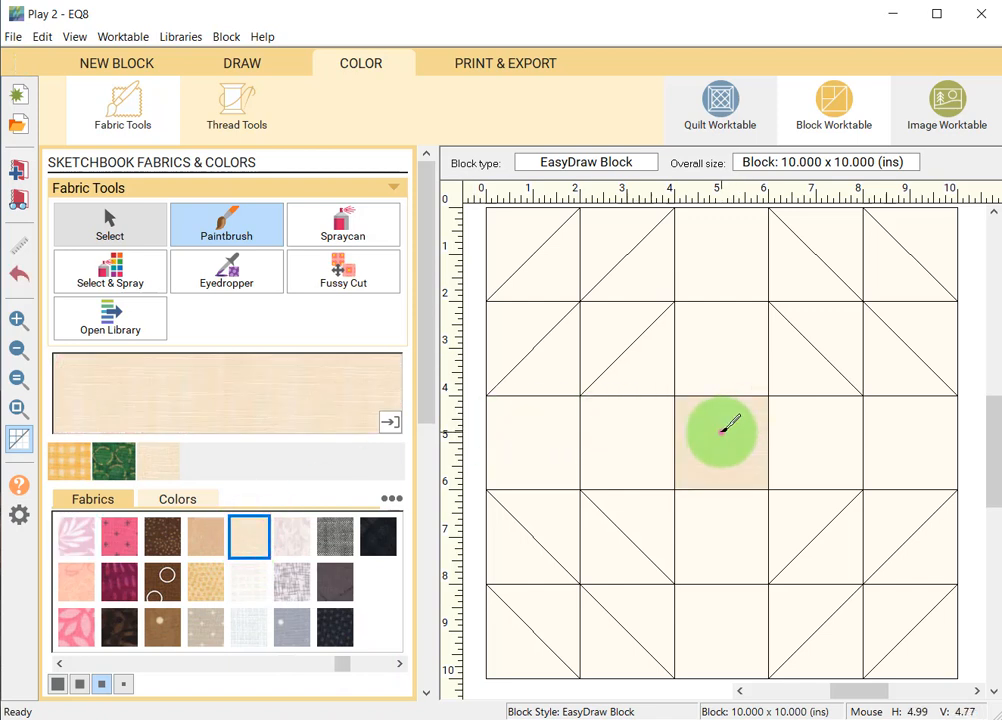
pyautogui.click(535, 445)
pyautogui.click(913, 439)
pyautogui.click(736, 633)
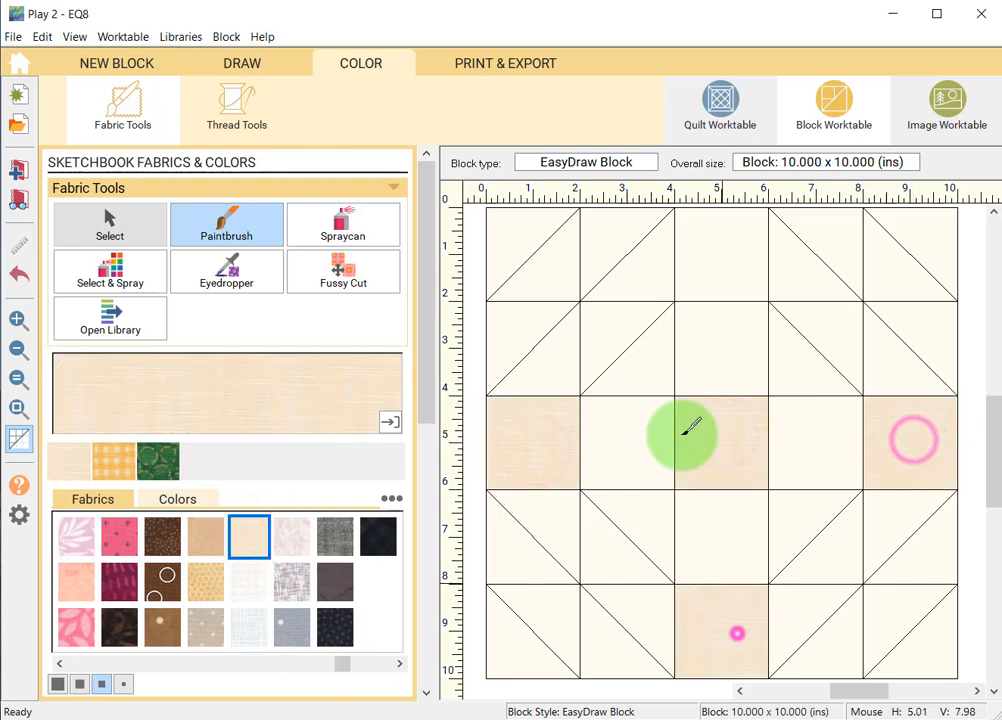
pyautogui.click(719, 276)
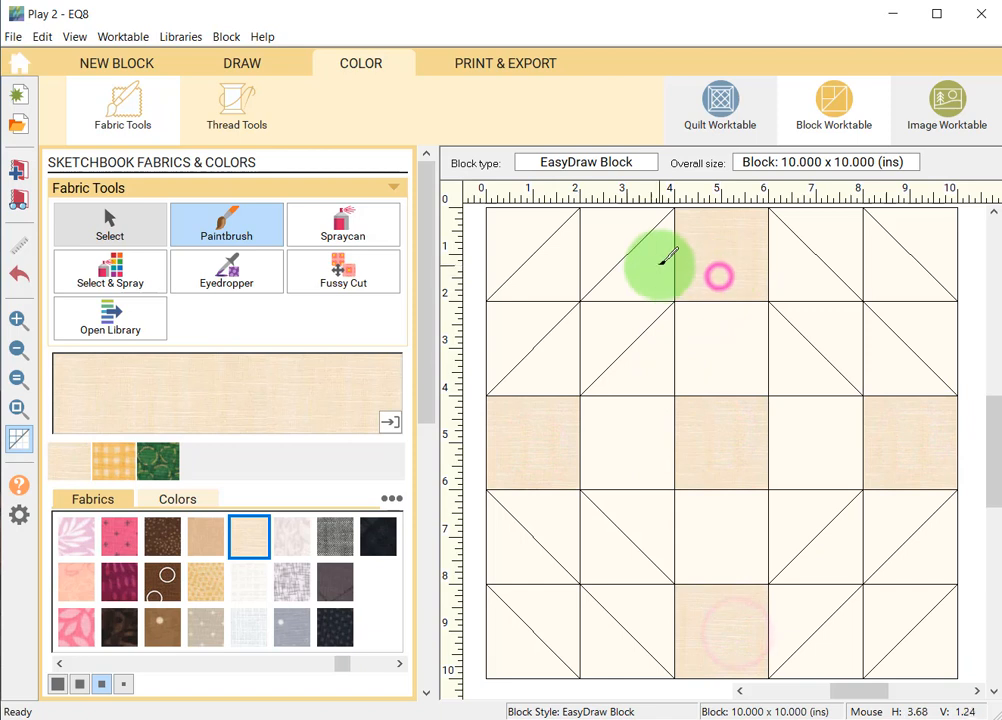
# Paint the outer triangles of all eight split squares in the block's upper half with the cream fabric
pyautogui.click(511, 231)
pyautogui.click(518, 328)
pyautogui.click(618, 236)
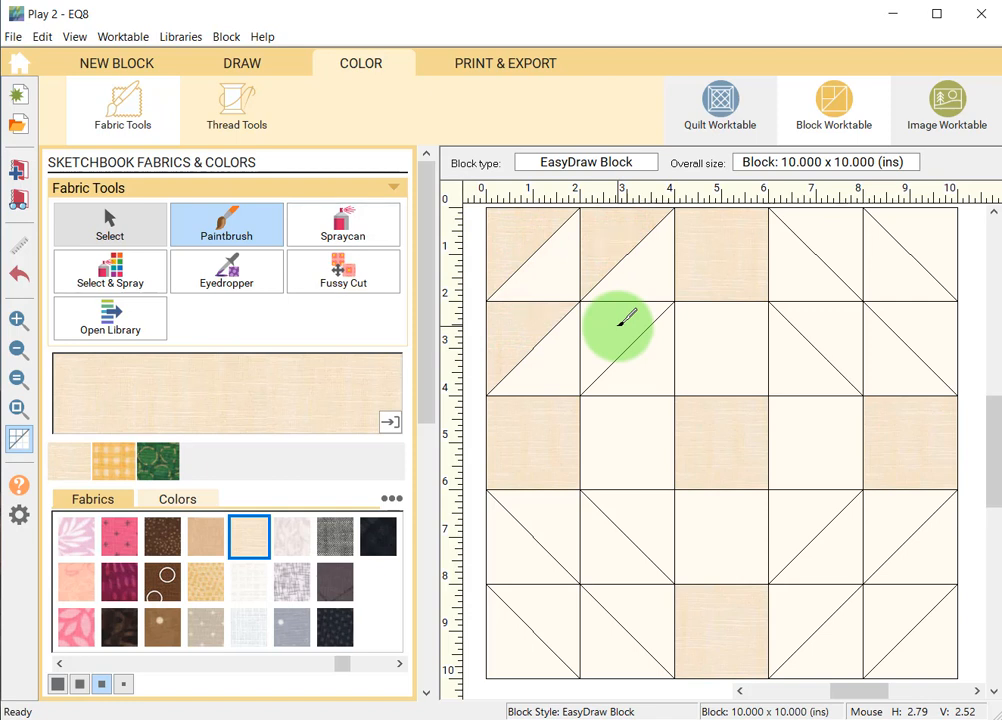
pyautogui.click(615, 331)
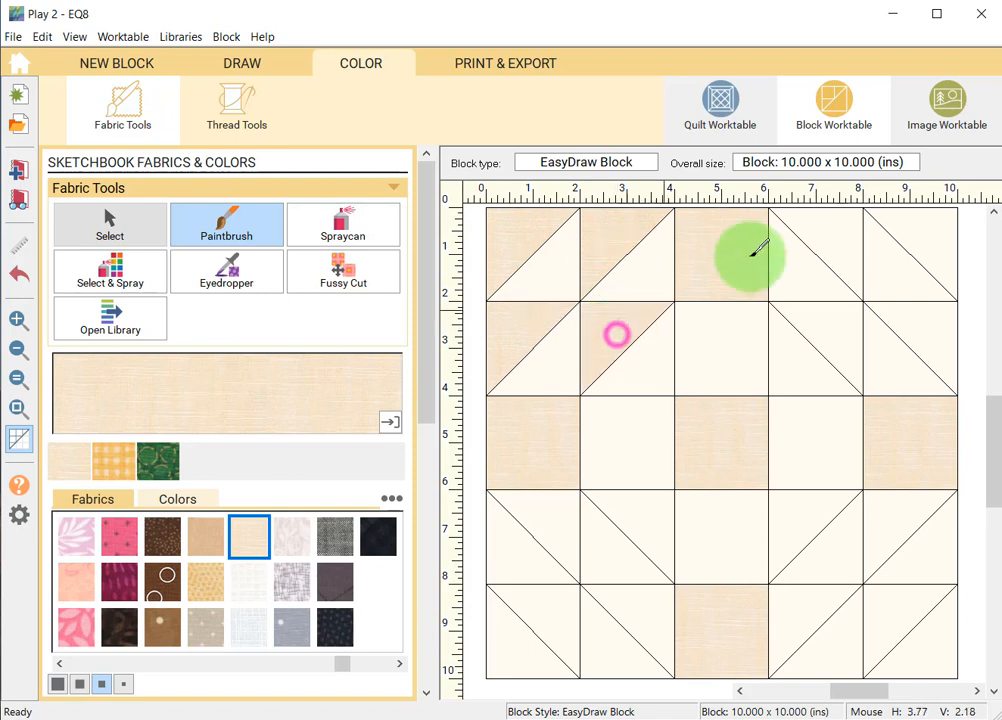
pyautogui.click(927, 233)
pyautogui.click(836, 239)
pyautogui.click(917, 331)
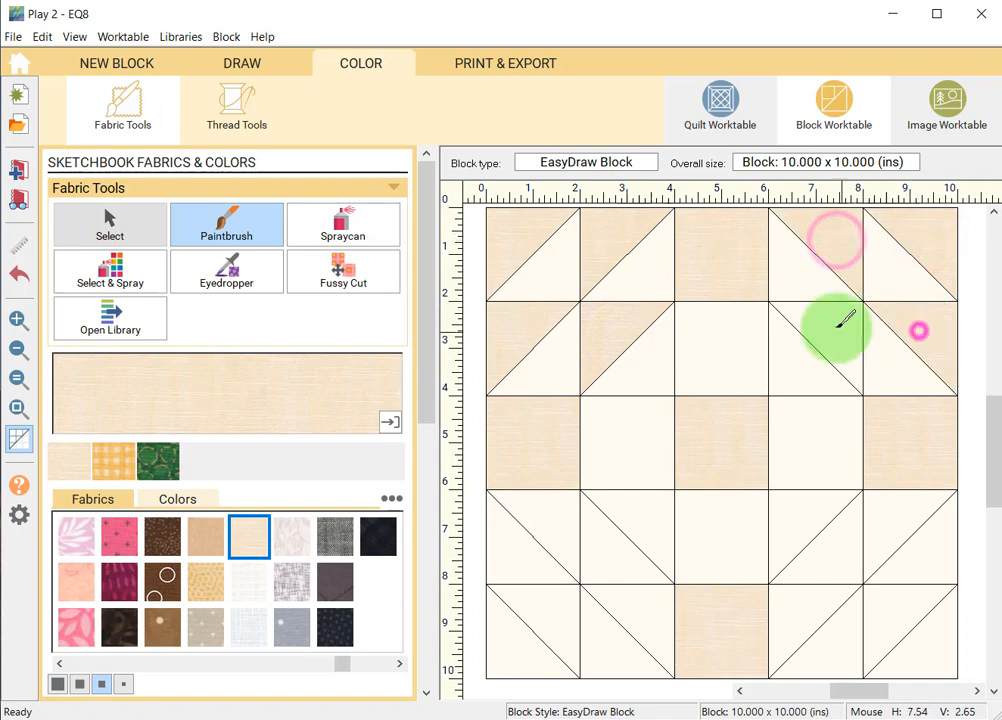
pyautogui.click(834, 326)
# Paint the outer triangles of all eight split squares in the block's lower half with the cream fabric
pyautogui.click(925, 651)
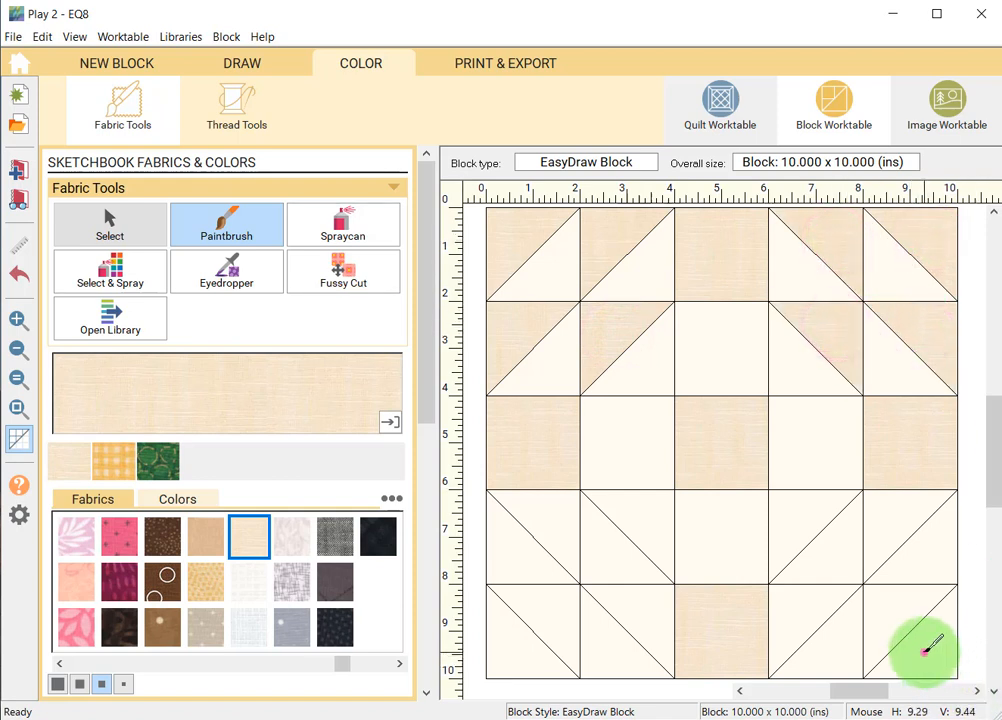
pyautogui.click(832, 653)
pyautogui.click(915, 562)
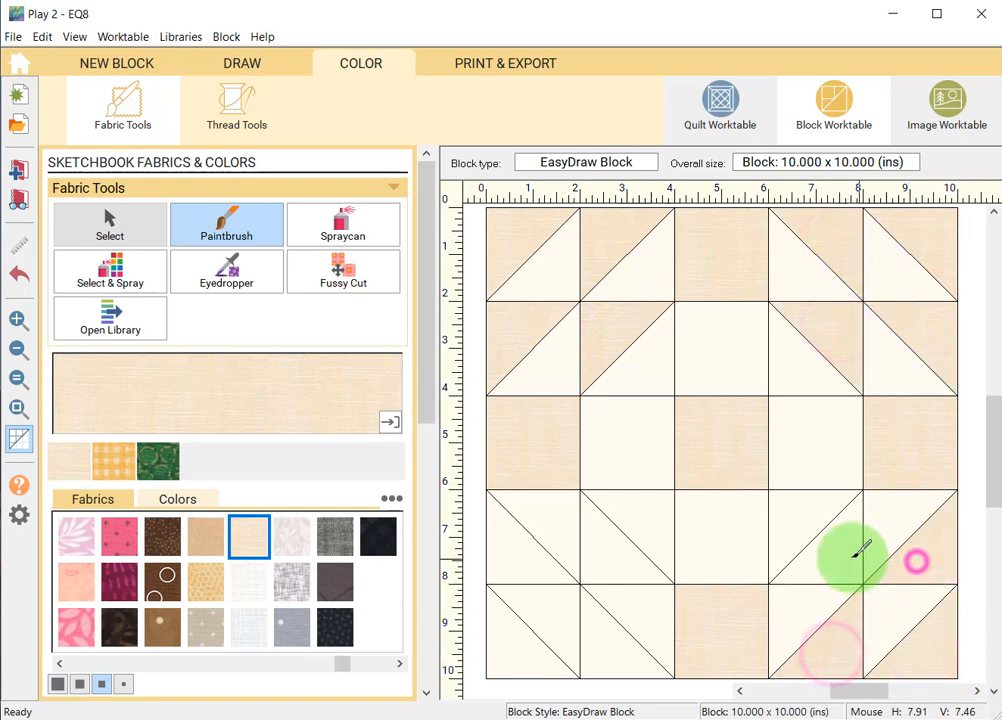
pyautogui.click(826, 551)
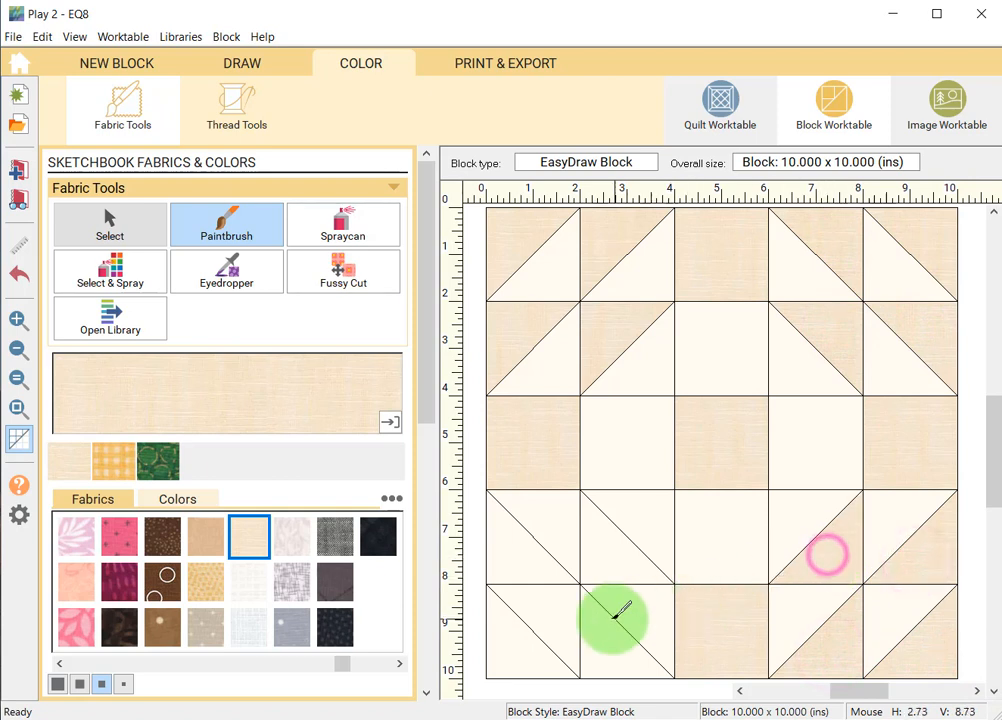
pyautogui.click(527, 653)
pyautogui.click(604, 646)
pyautogui.click(530, 567)
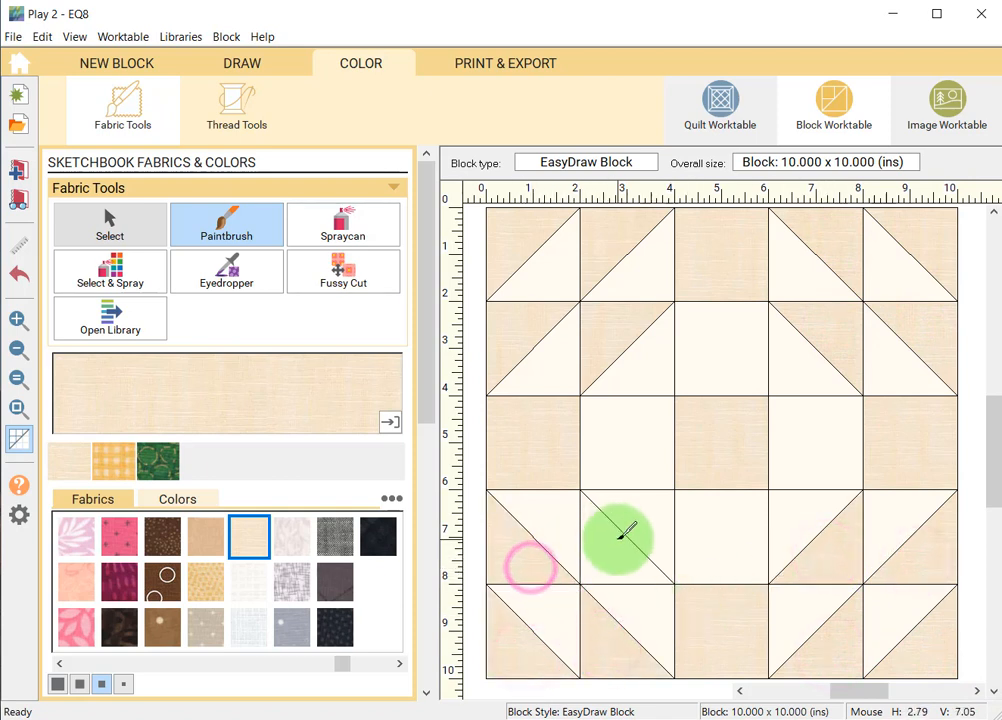
pyautogui.click(612, 546)
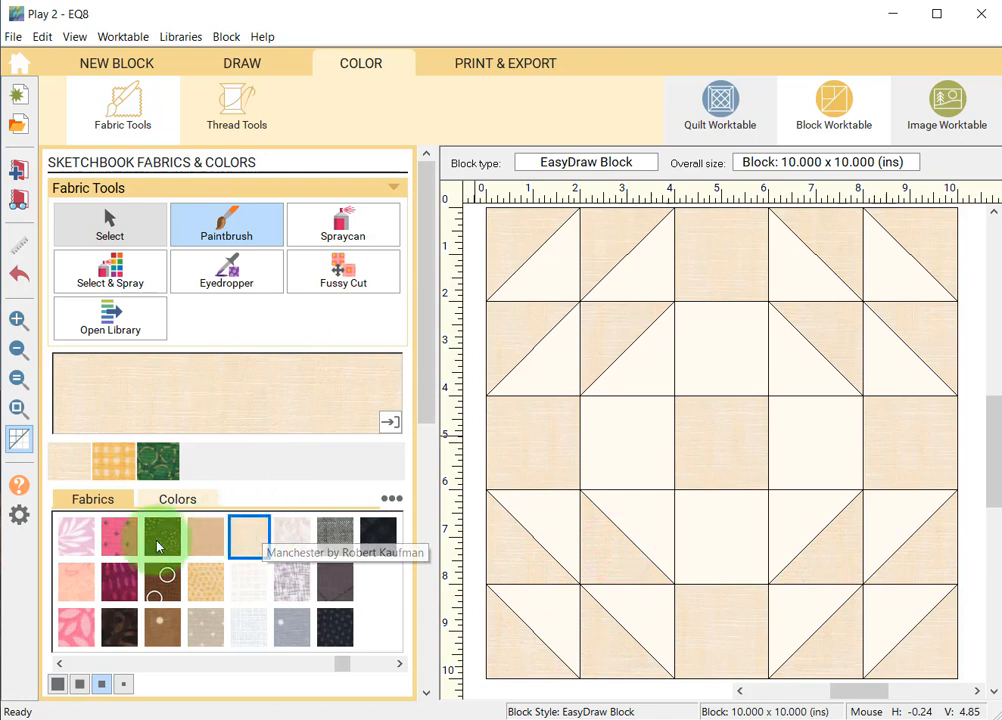
# Paint the inner triangles of the four squares diagonal to the center and of the four corner squares with the brown dotted fabric
pyautogui.click(161, 628)
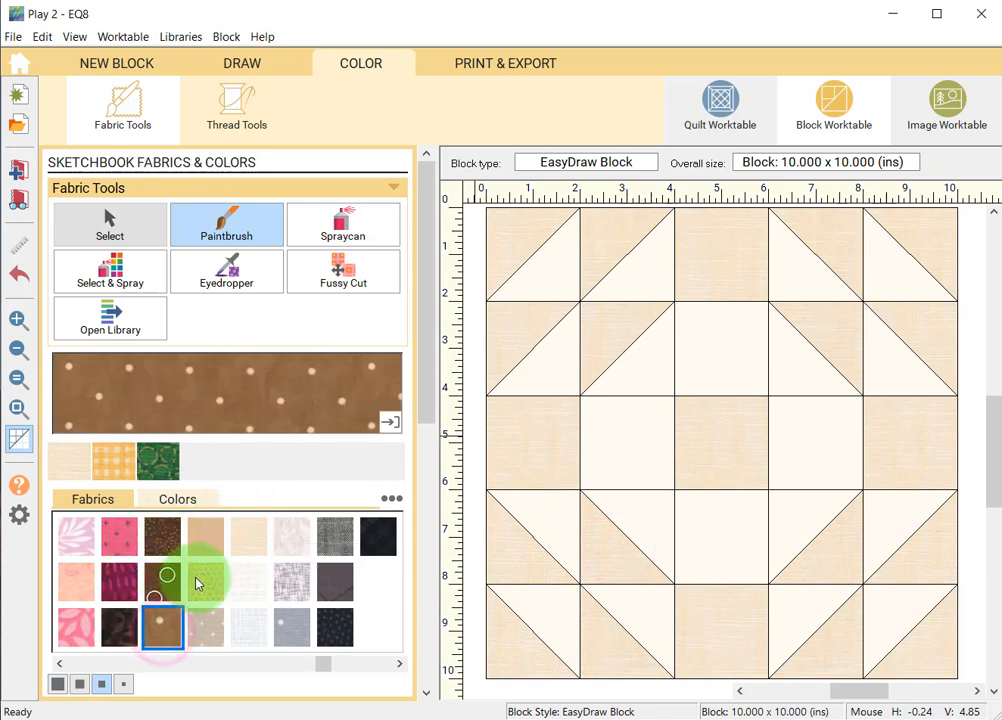
pyautogui.click(647, 356)
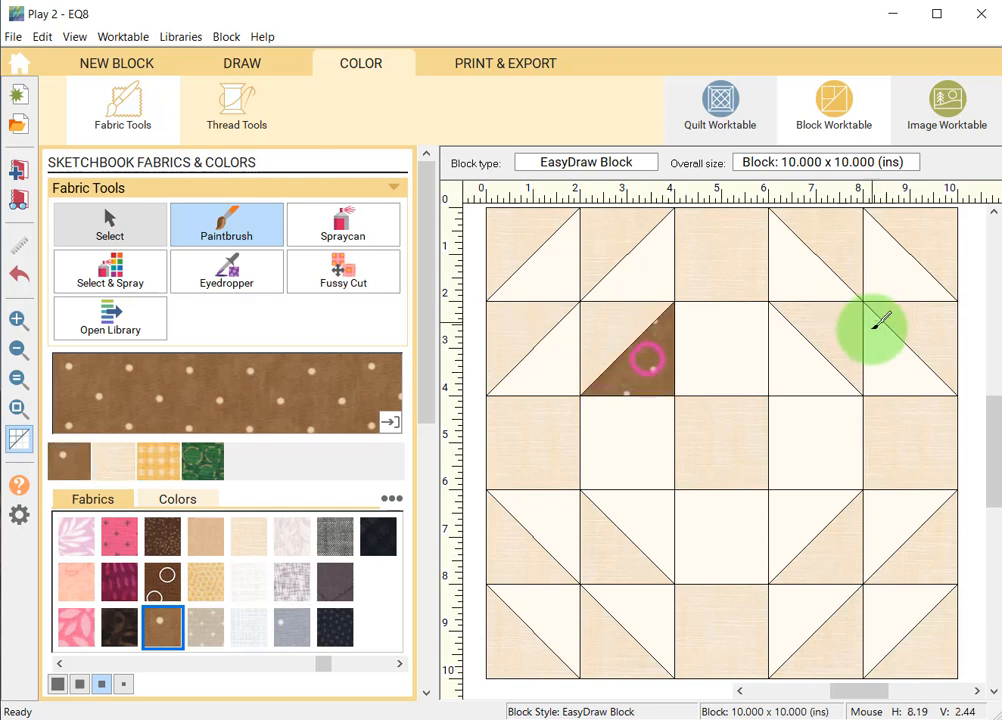
pyautogui.click(792, 366)
pyautogui.click(789, 528)
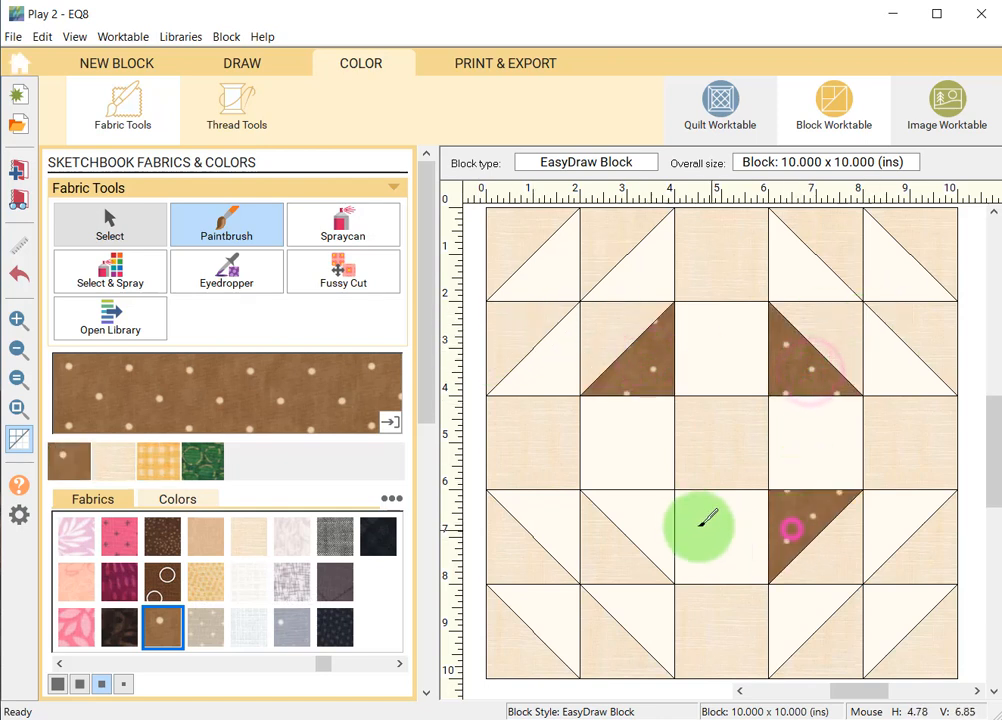
pyautogui.click(646, 518)
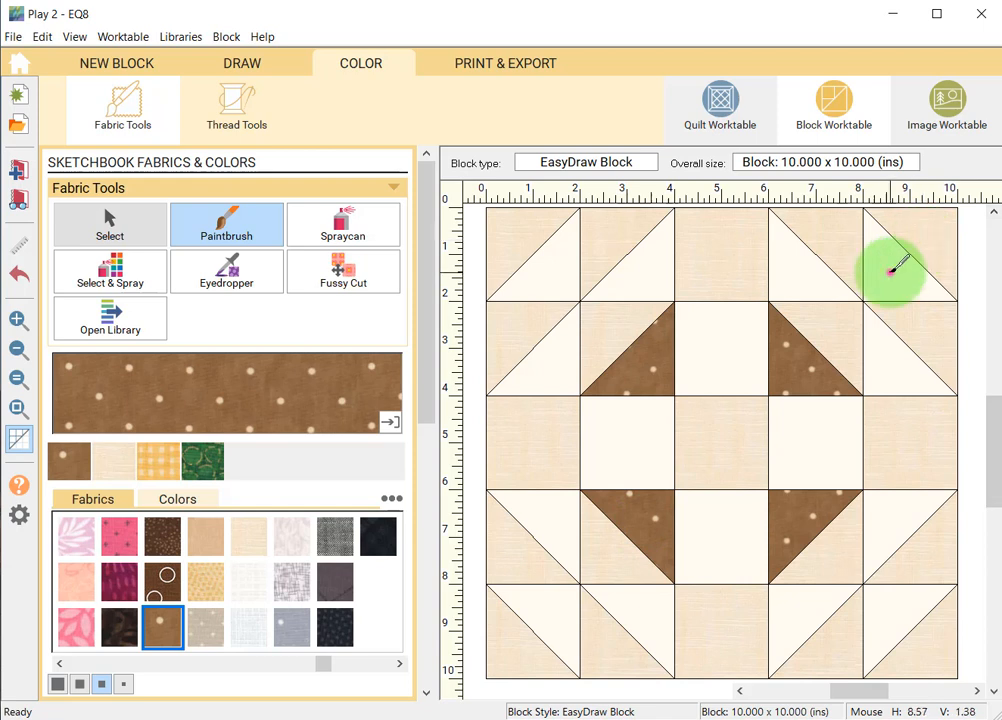
pyautogui.click(893, 268)
pyautogui.click(541, 284)
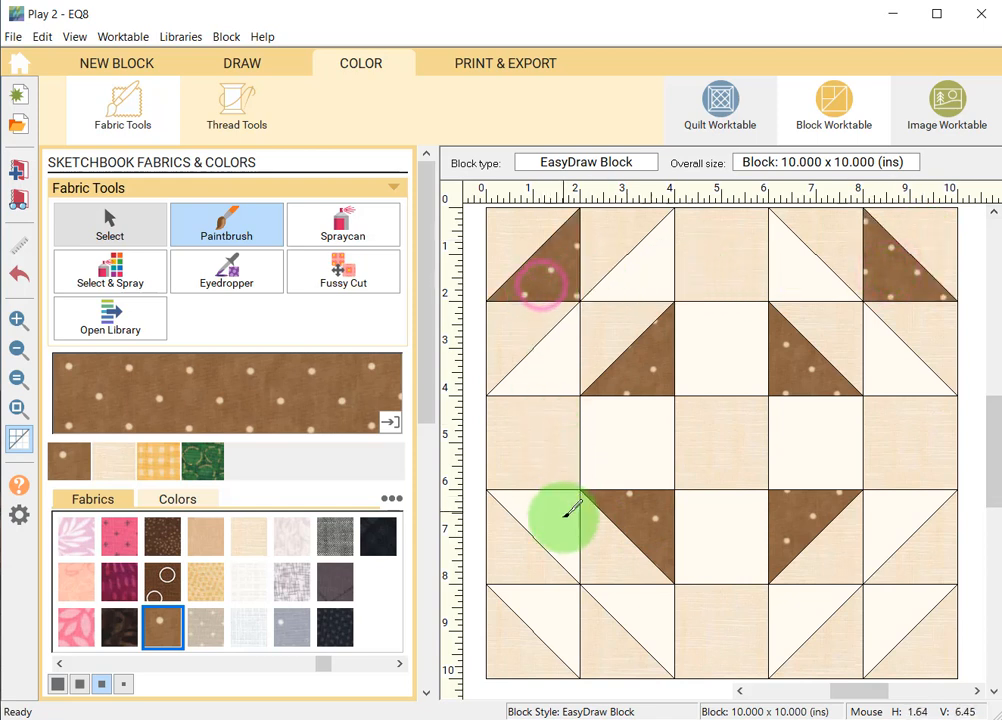
pyautogui.click(552, 606)
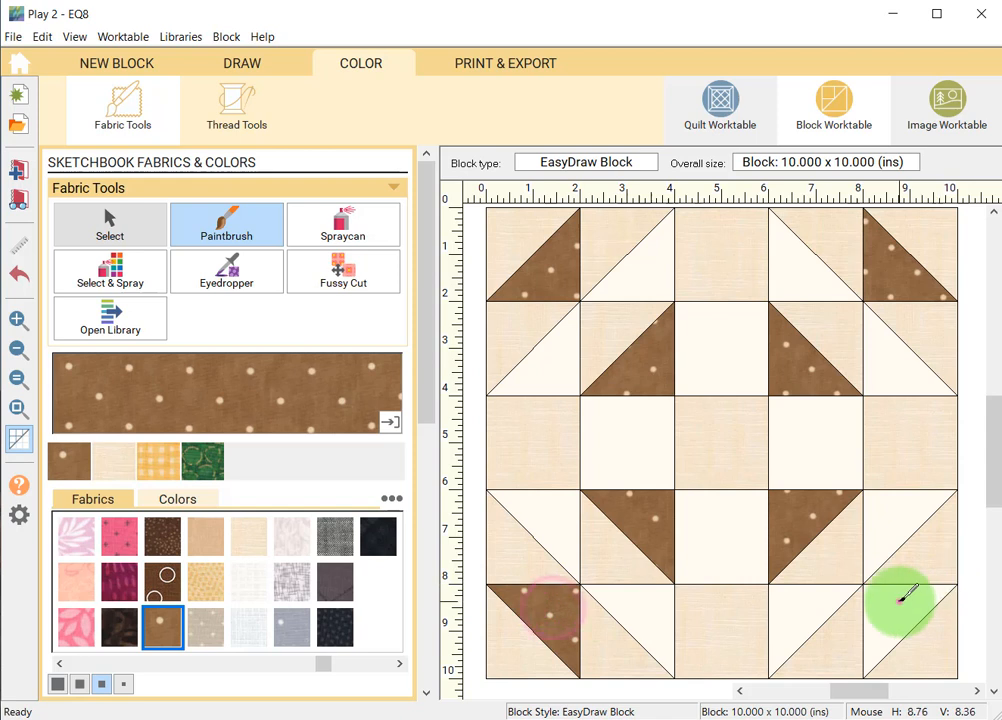
pyautogui.click(900, 598)
# Paint the four unpainted triangles in the block's upper half and the square above the center with the dark teal circle-print fabric
pyautogui.click(93, 663)
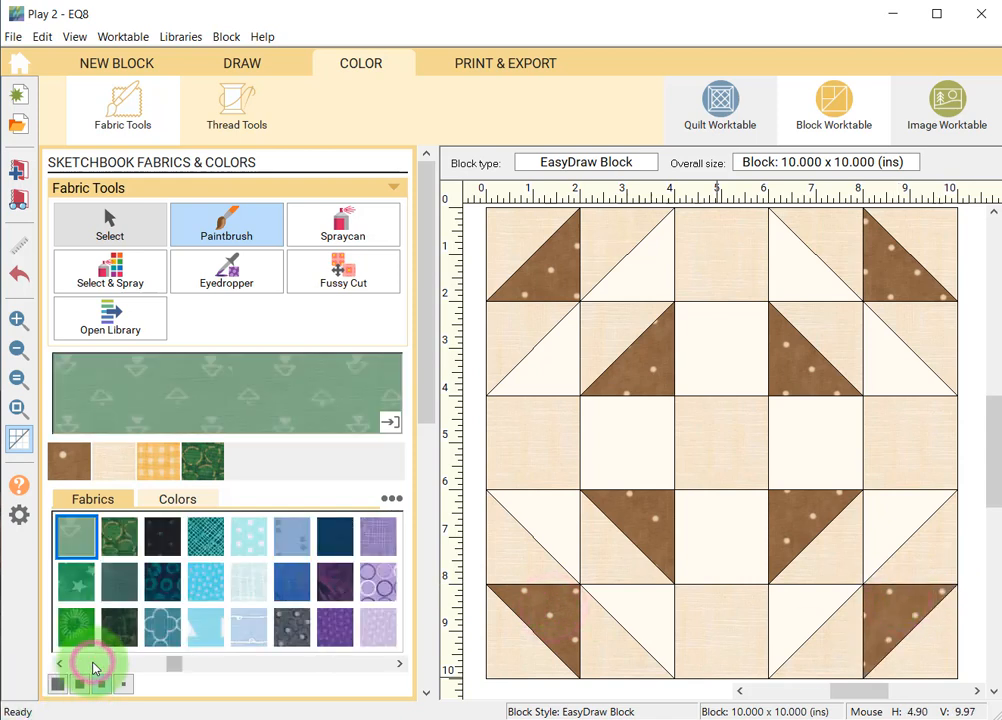
pyautogui.click(161, 580)
pyautogui.click(641, 264)
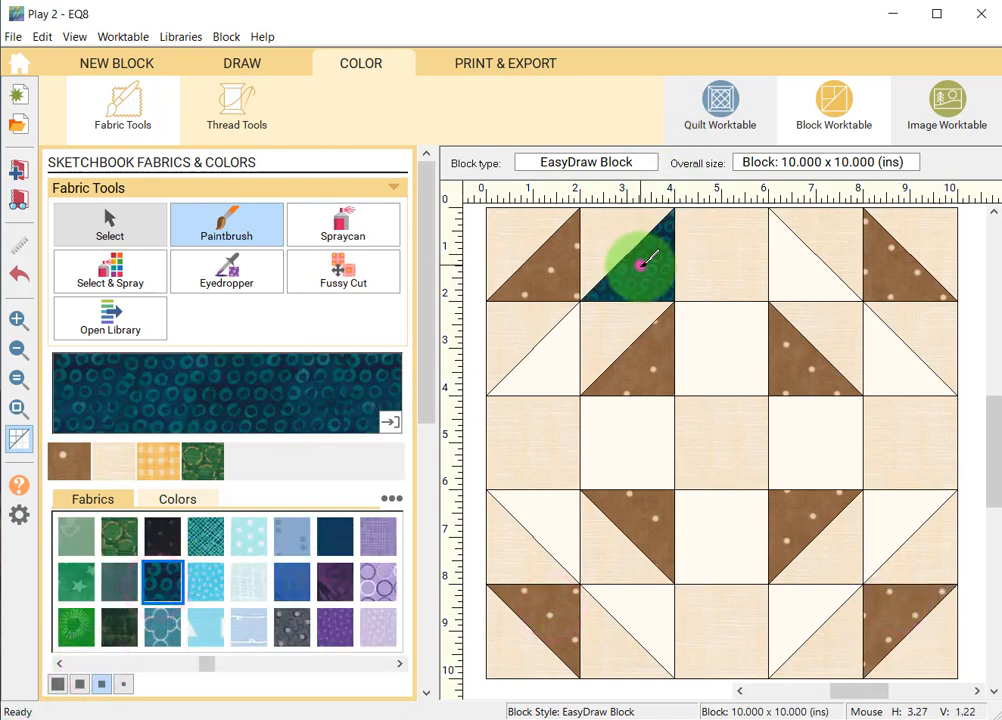
pyautogui.click(538, 363)
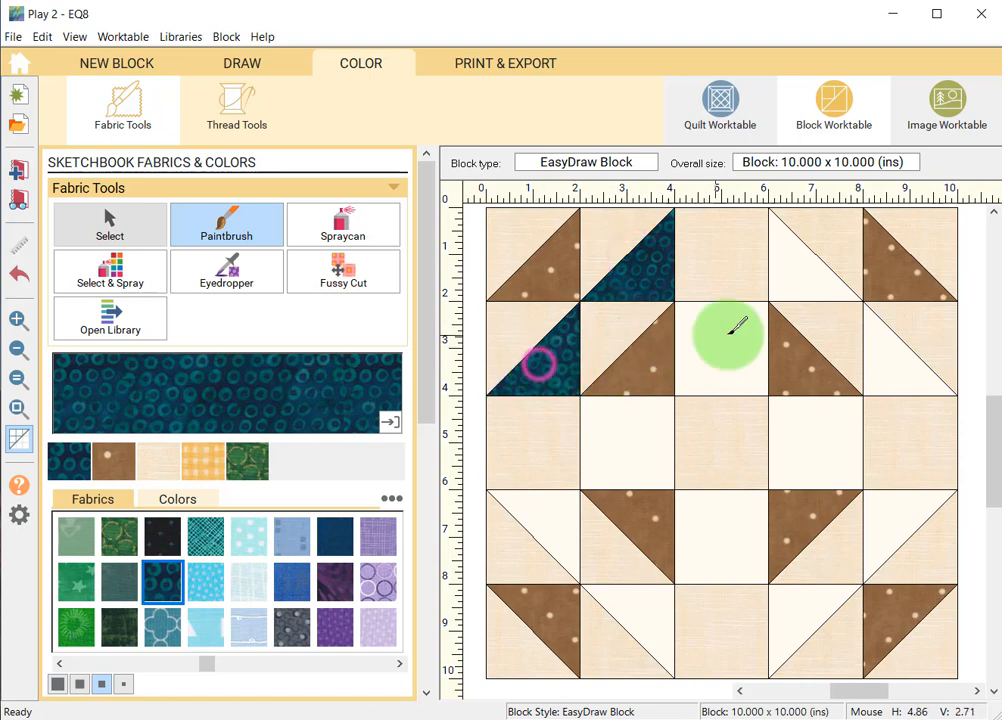
pyautogui.click(725, 344)
pyautogui.click(792, 270)
pyautogui.click(883, 358)
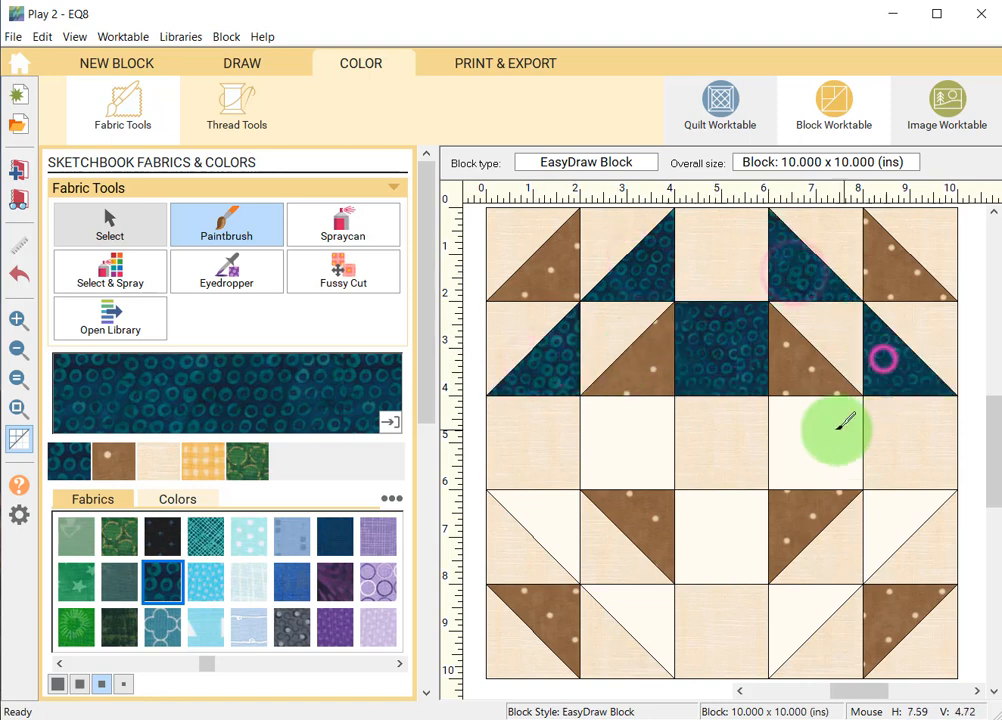
# Paint the squares beside and below the center and the four unpainted triangles in the lower half with the dark teal fabric
pyautogui.click(792, 446)
pyautogui.click(641, 445)
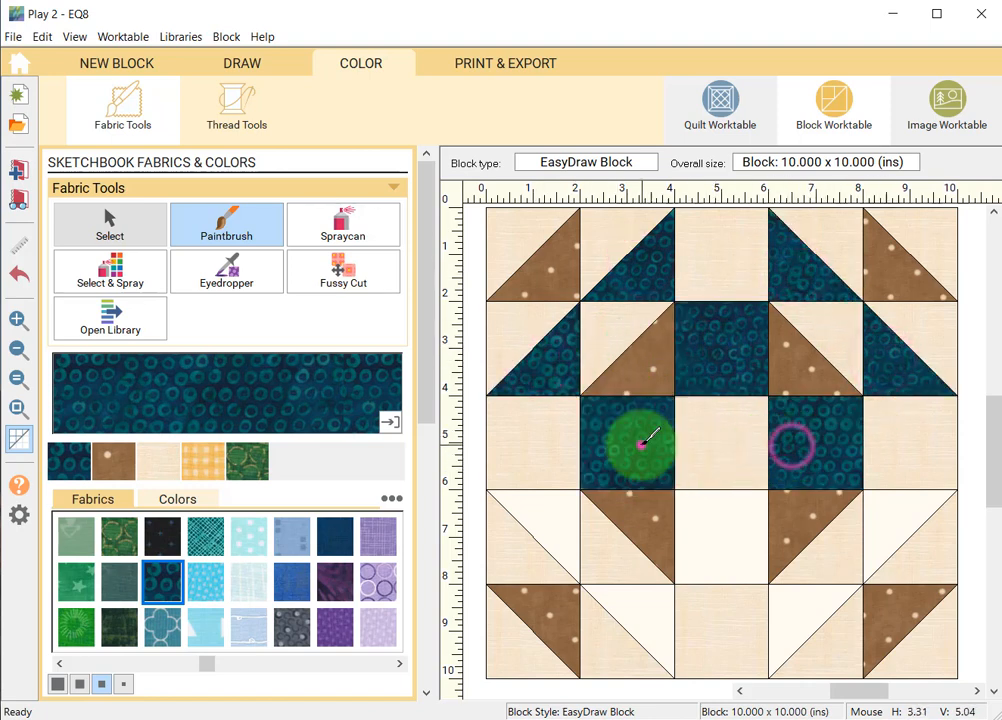
pyautogui.click(738, 537)
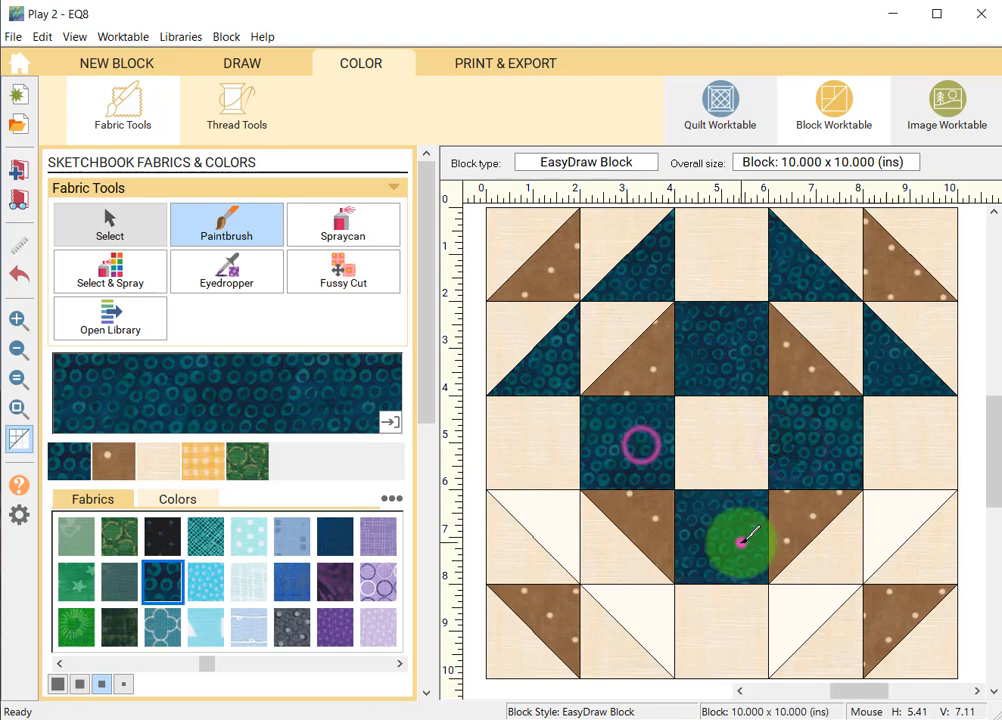
pyautogui.click(553, 519)
pyautogui.click(654, 623)
pyautogui.click(792, 611)
pyautogui.click(890, 522)
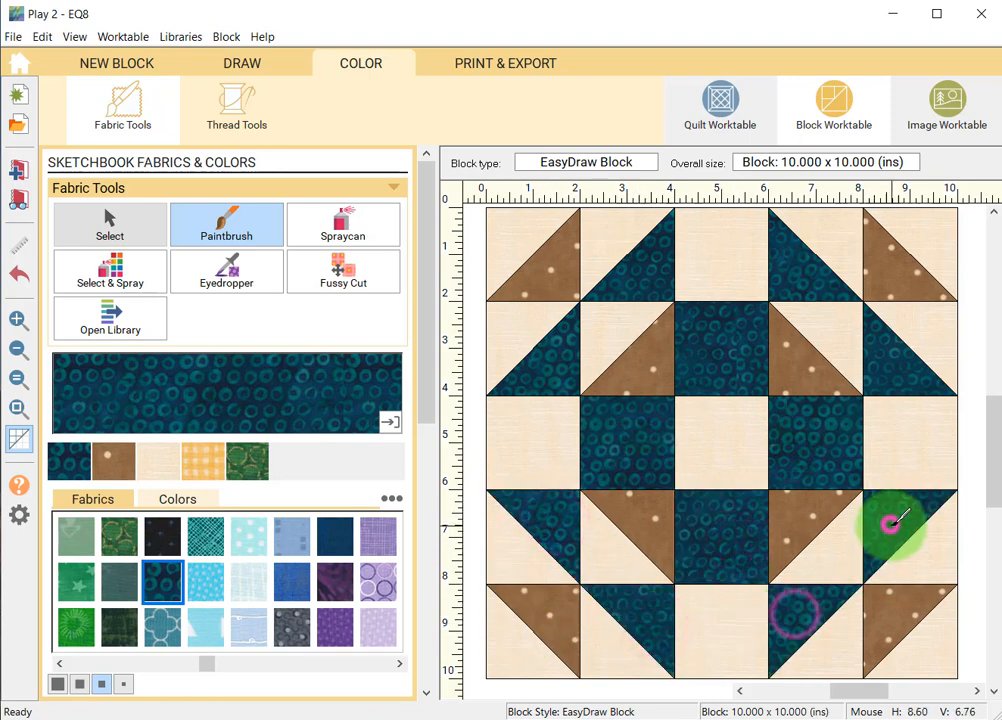